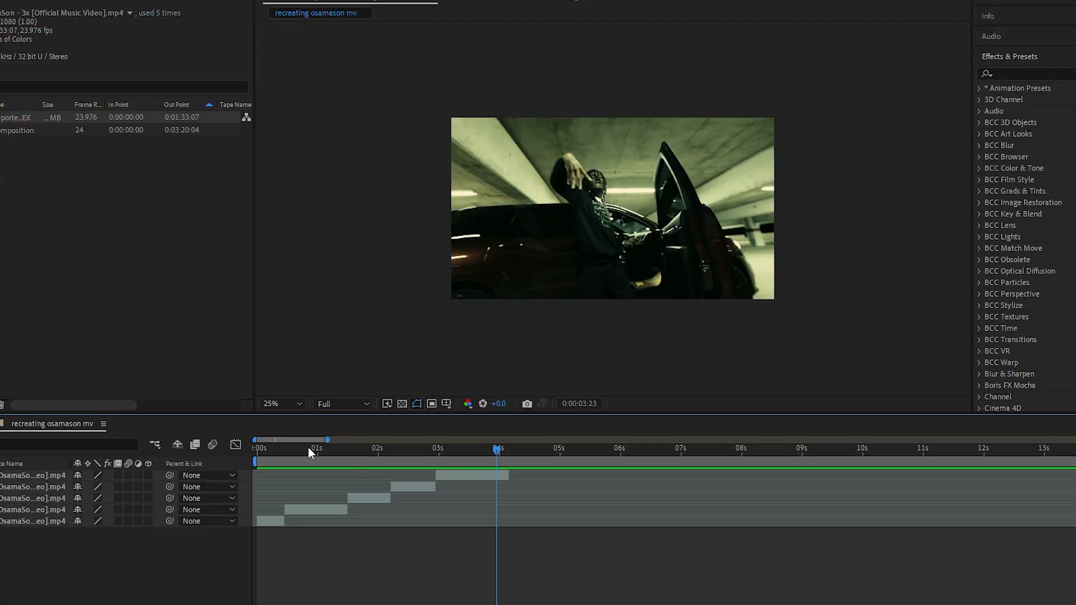
At frame 0, create a paragraph text box beside the man on the car reading "Flex"
drag(308, 447, 355, 490)
click(188, 34)
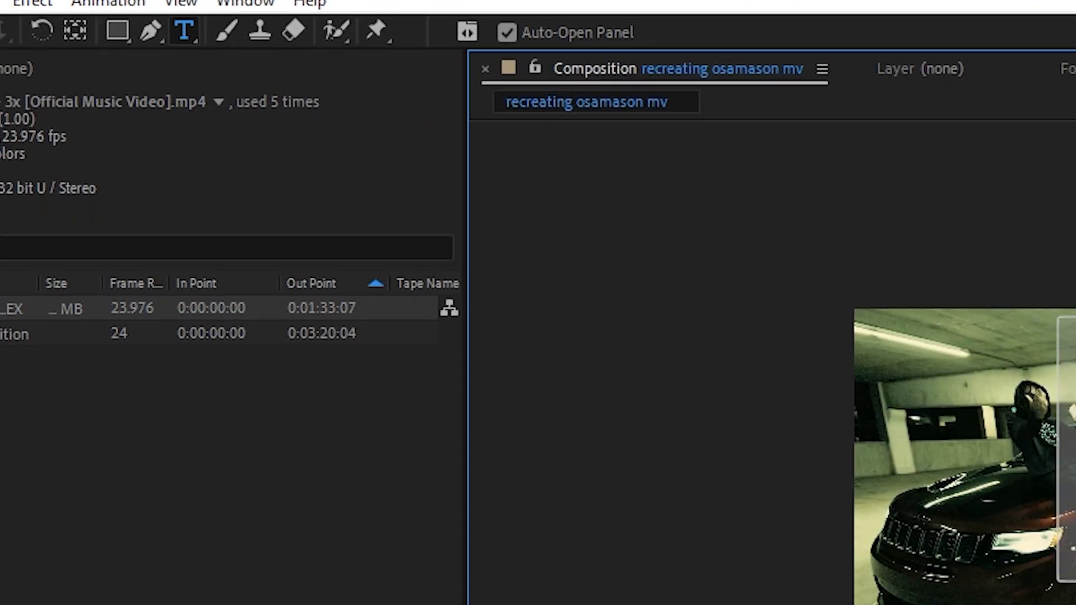
drag(555, 122, 764, 256)
text(Flex)
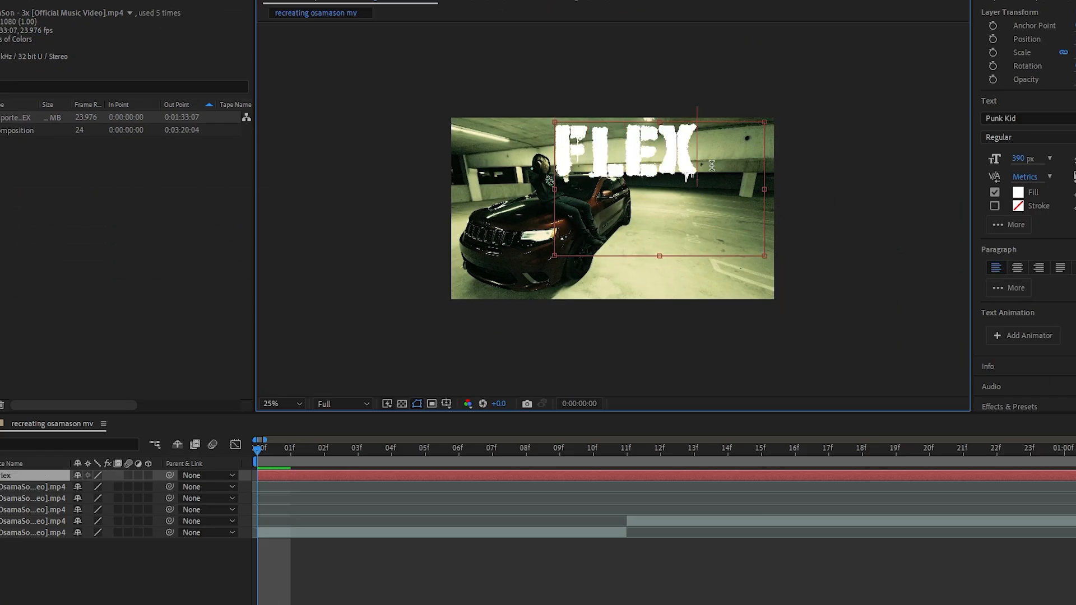
Change the font of the whole FLEX text to Play Pretend
key(ctrl+a)
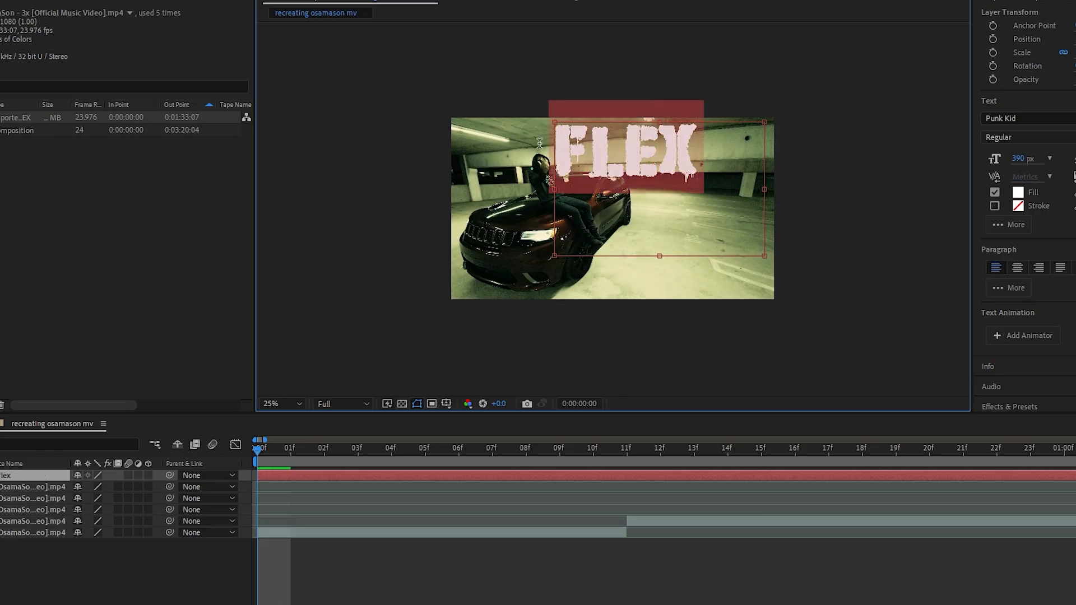
click(1025, 119)
scroll(1009, 252, up, 5)
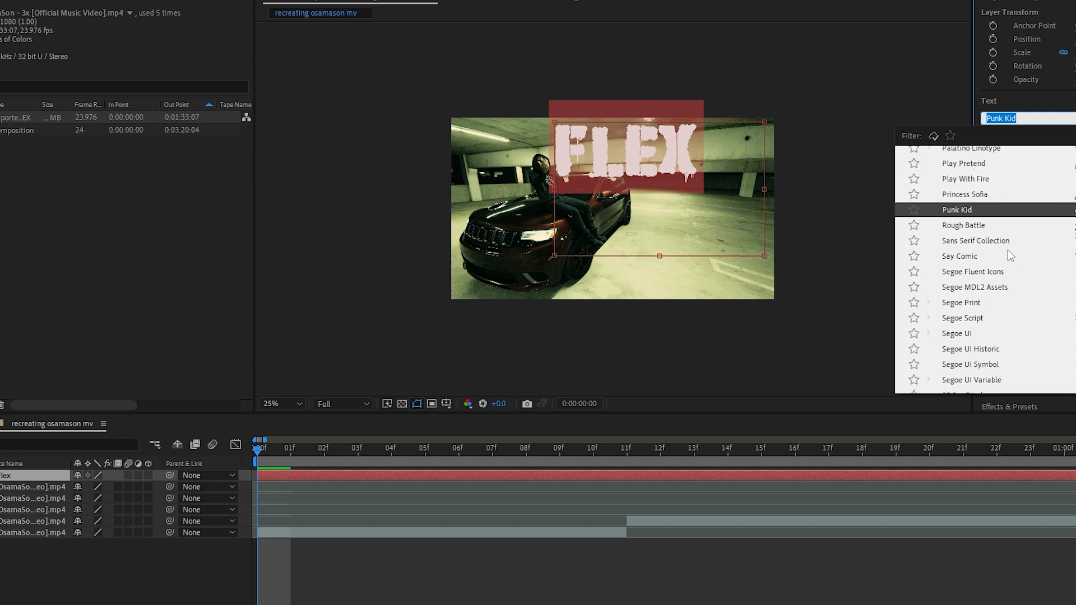
click(962, 271)
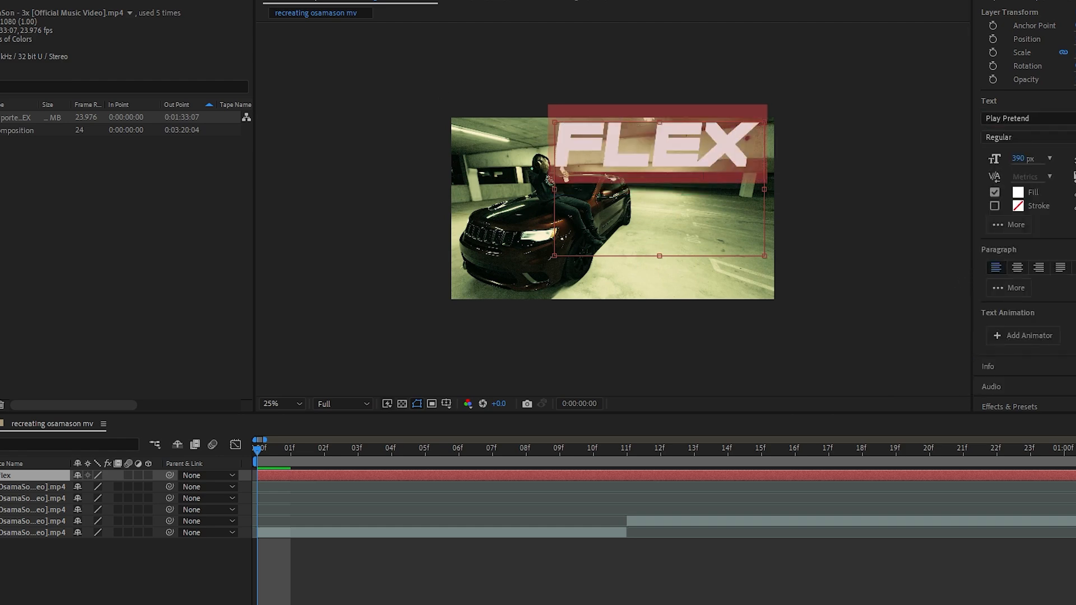
Reposition the FLEX text over the garage's rear wall, beside the car and clear of the seated man
key(v)
scroll(727, 133, up, 2)
drag(728, 132, 806, 132)
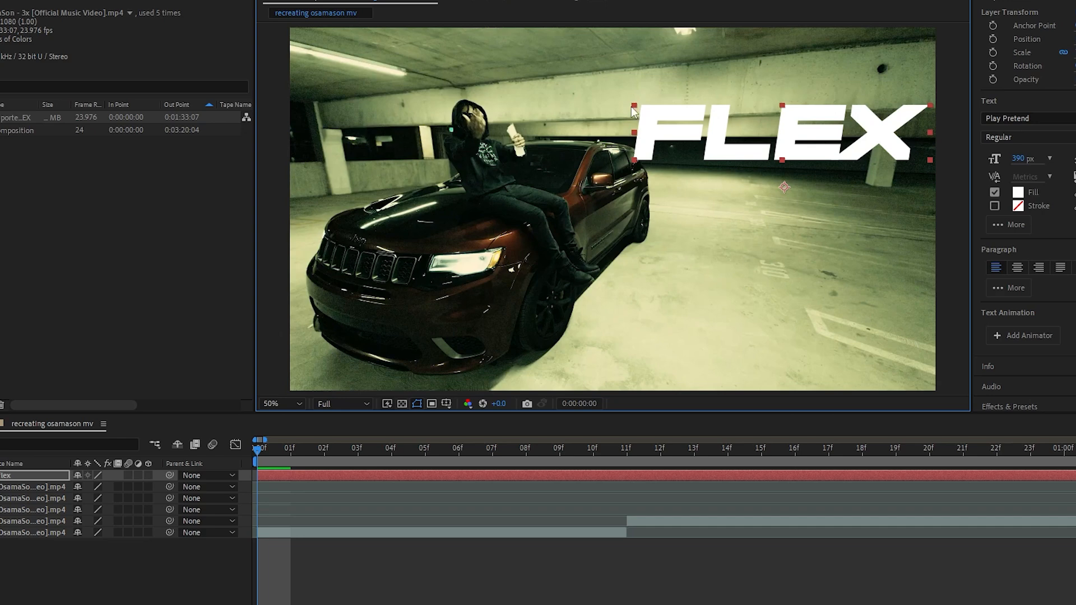
drag(633, 106, 656, 116)
drag(745, 146, 746, 137)
scroll(769, 160, down, 2)
scroll(770, 160, up, 2)
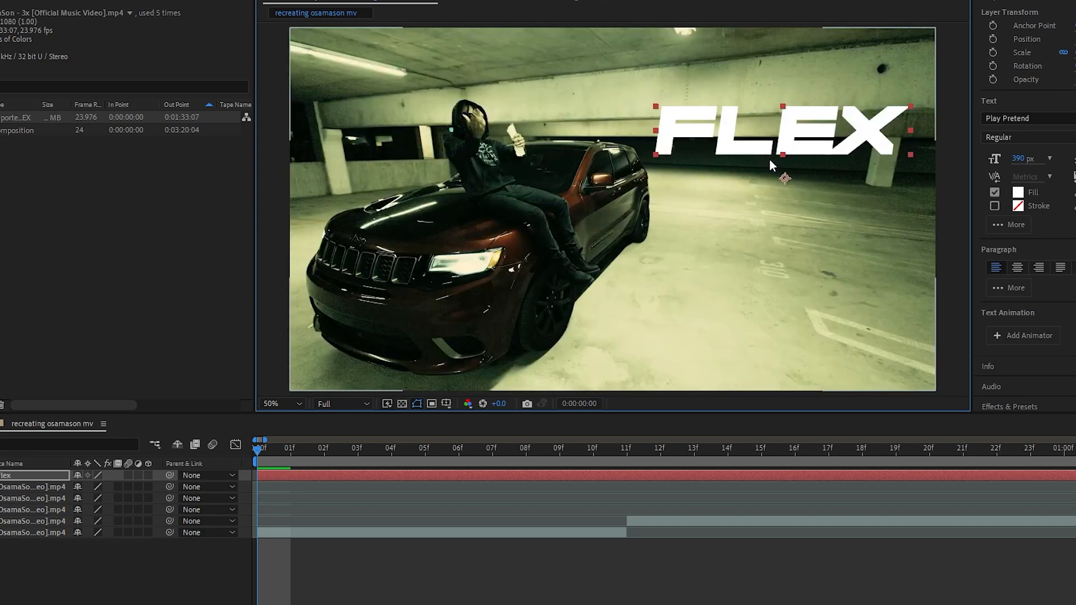
Duplicate the FLEX text layer and offset the copy slightly down and to the right
click(293, 478)
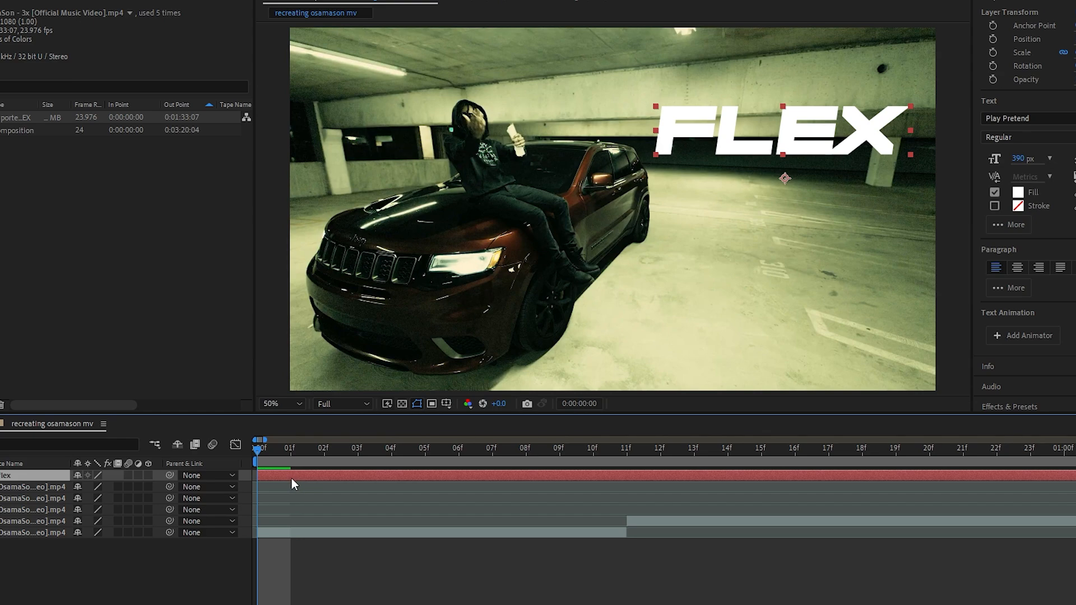
key(ctrl+d)
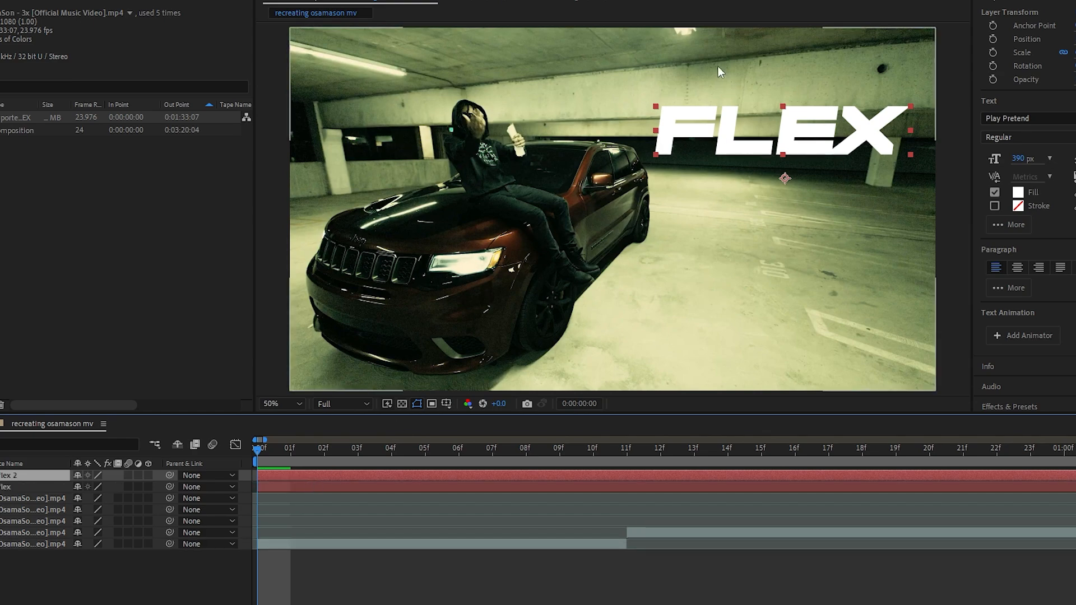
drag(691, 123, 694, 126)
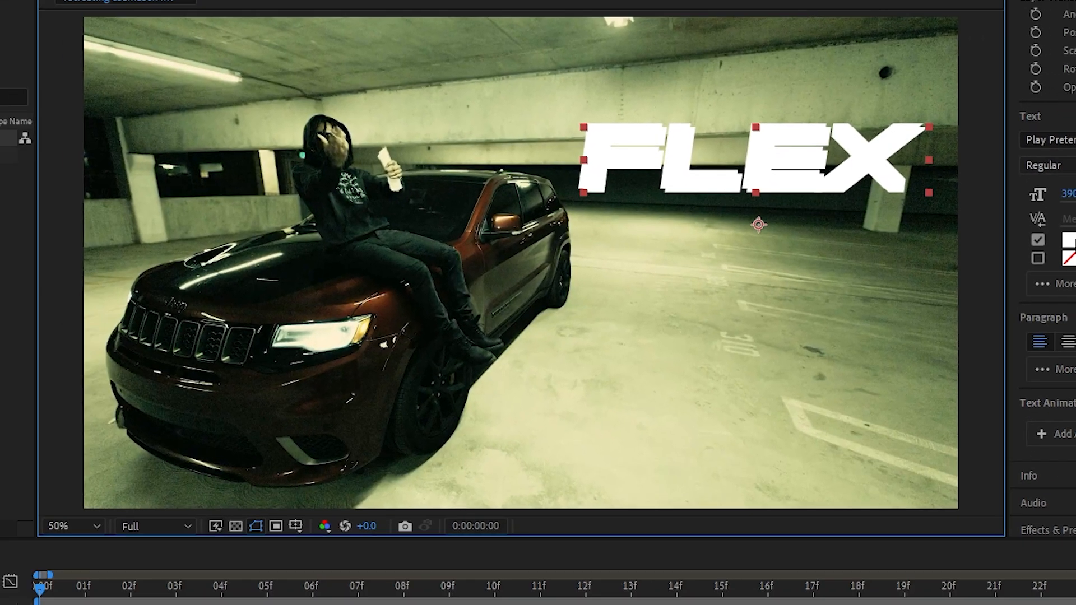
Set the duplicated FLEX text's fill to purple and nudge it slightly to the left
click(1018, 192)
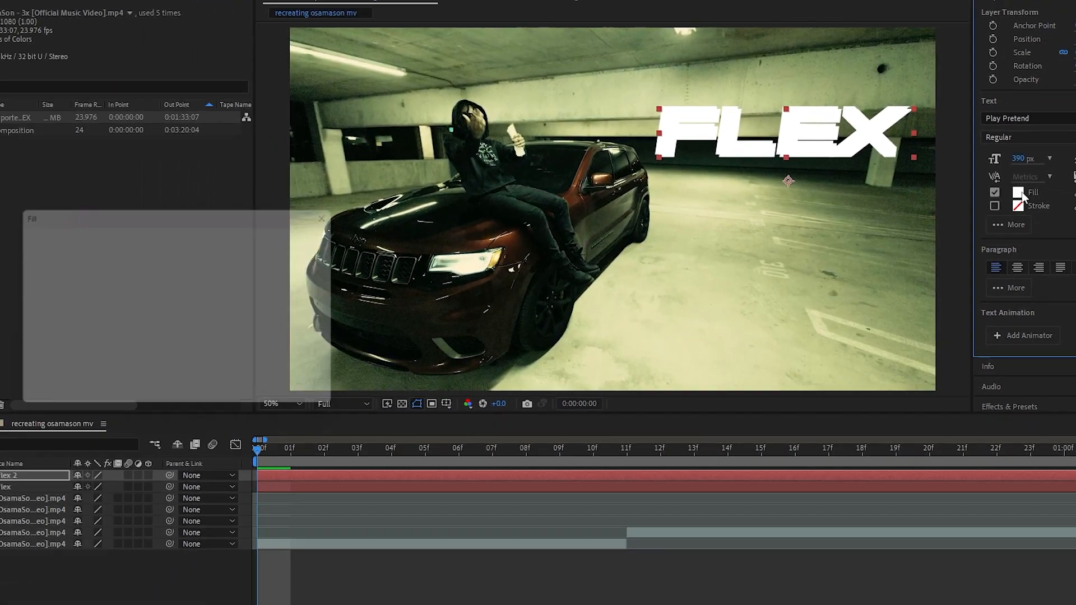
click(191, 234)
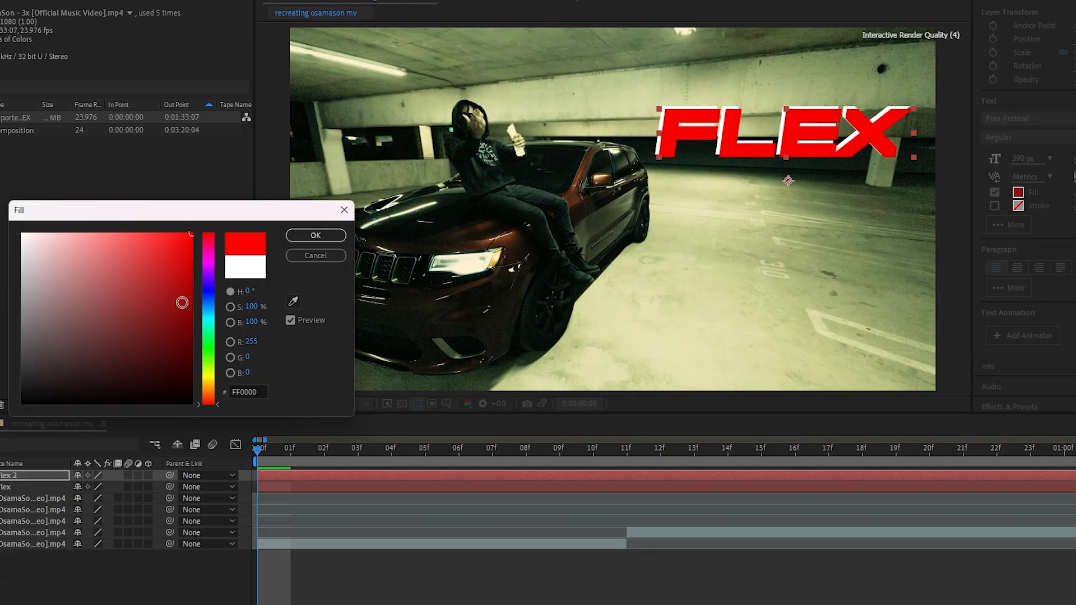
drag(210, 275, 211, 274)
click(305, 235)
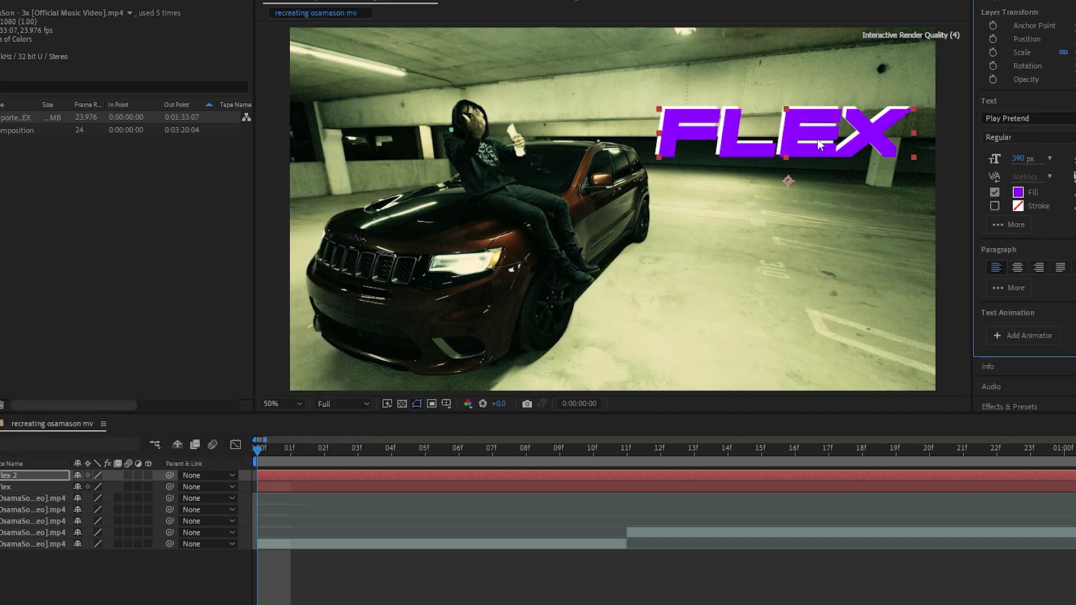
scroll(820, 128, up, 1)
scroll(799, 113, down, 1)
drag(741, 128, 740, 128)
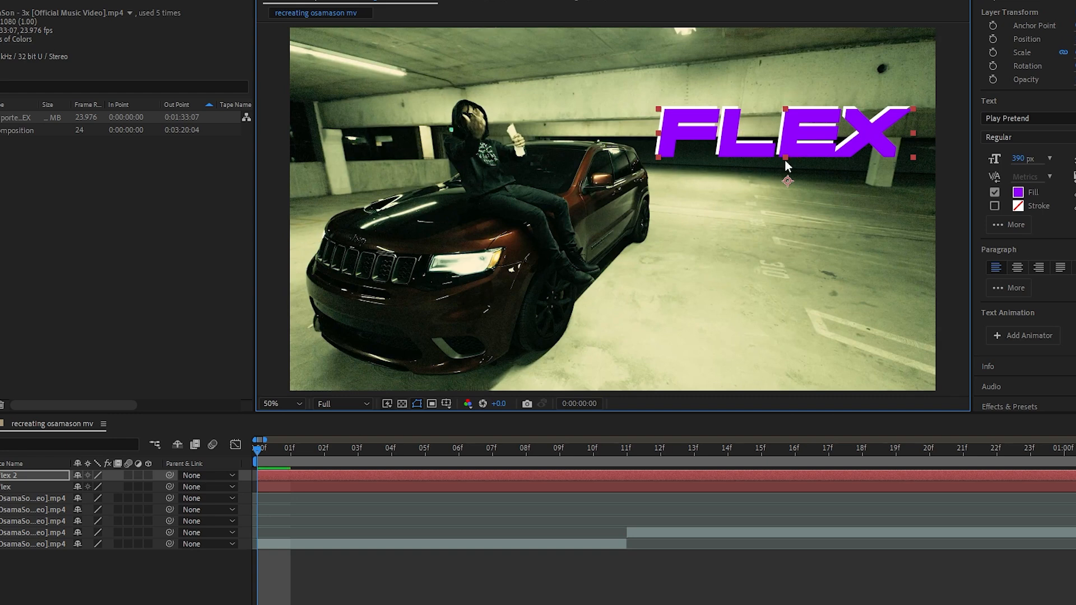
Duplicate the purple FLEX text, offset the copy slightly down-right and set its fill to yellow FFE400
key(ctrl+d)
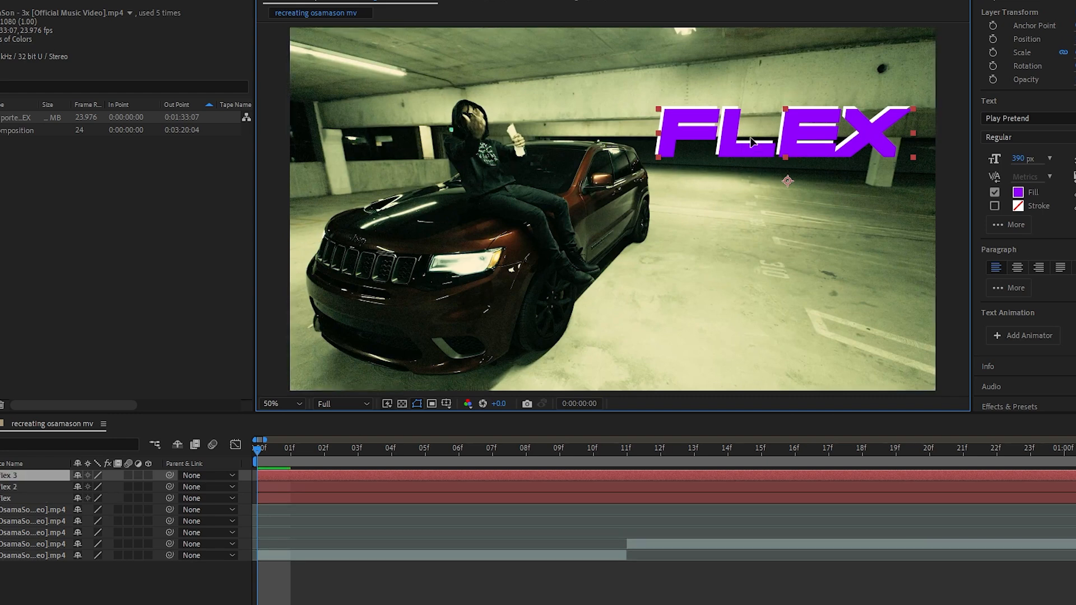
drag(750, 140, 753, 143)
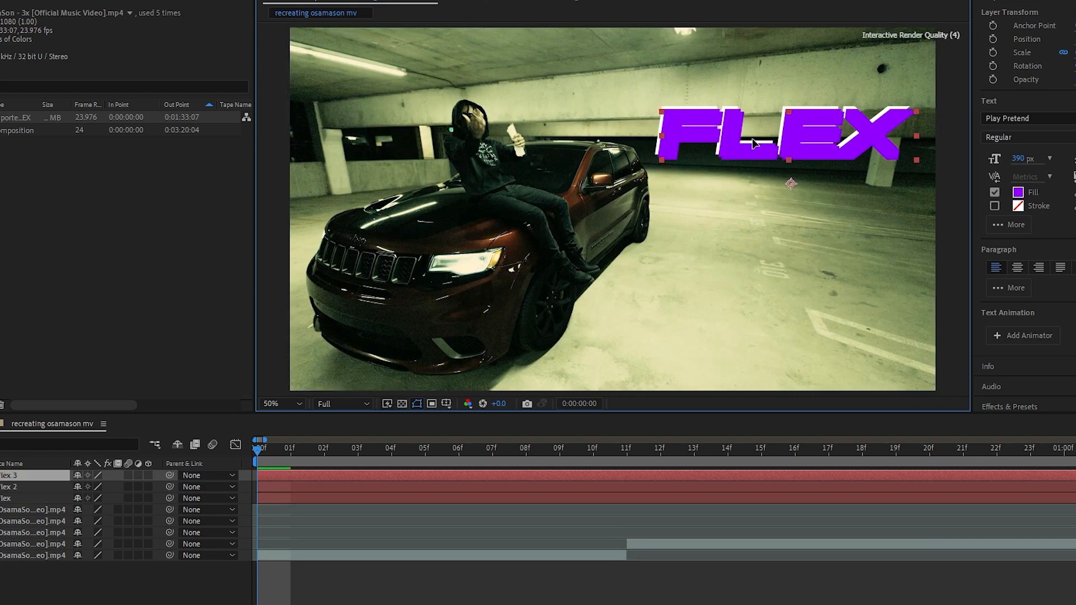
click(1018, 192)
drag(203, 253, 214, 379)
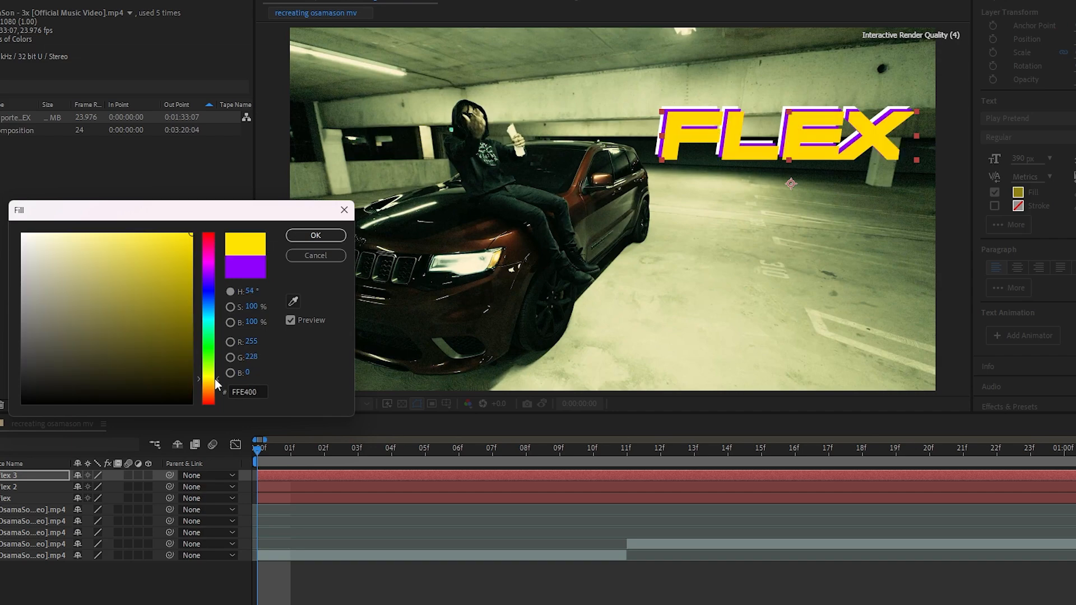
click(315, 236)
Pre-compose the three FLEX text layers and trim the pre-comp to the first clip's end at frame 11
right_click(318, 487)
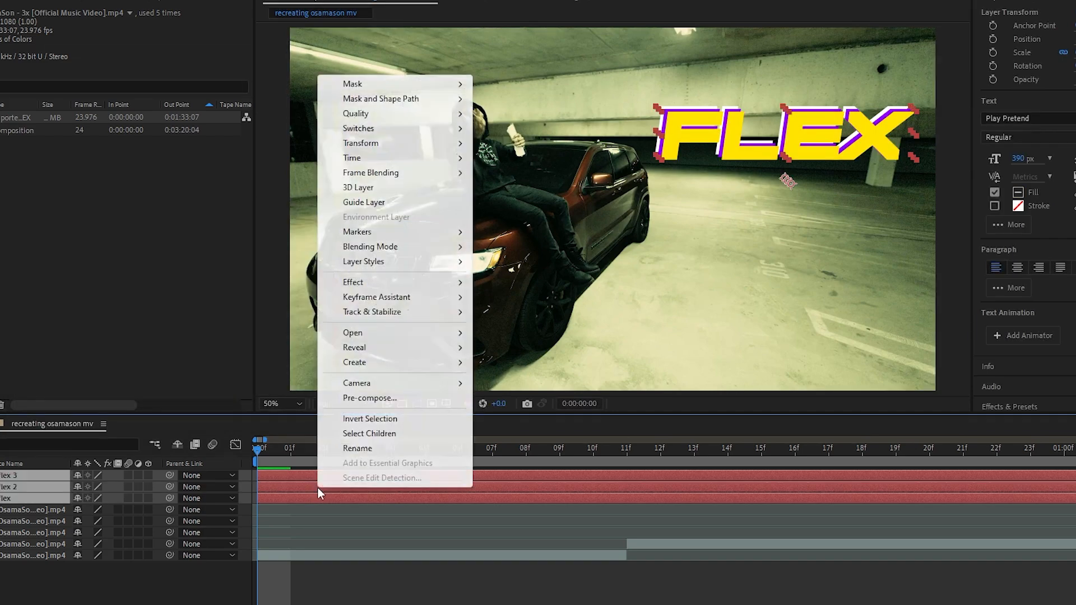
click(389, 395)
click(575, 380)
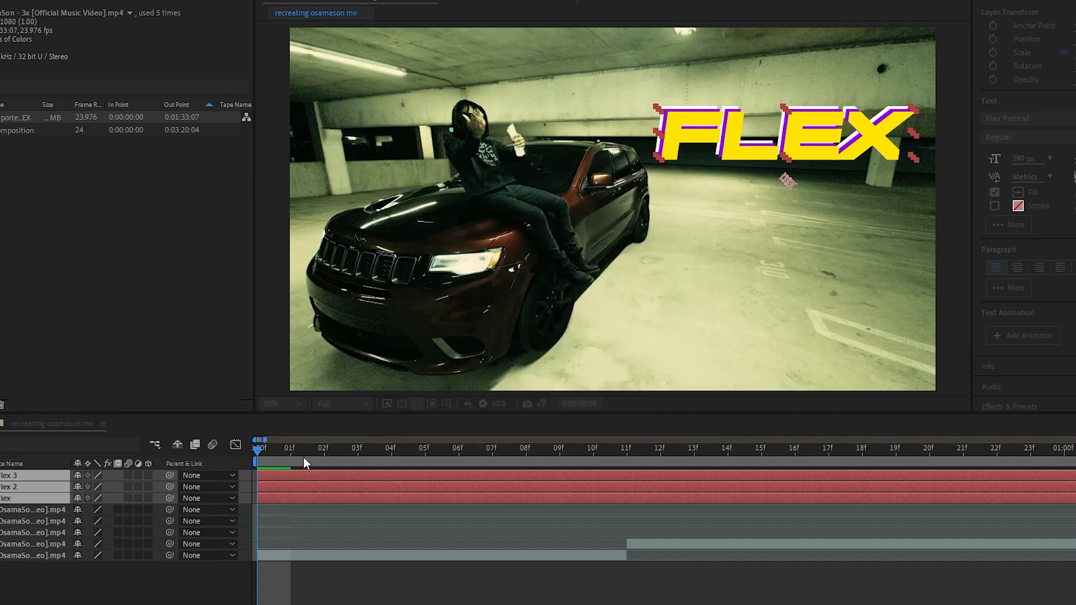
click(626, 456)
key(ctrl+shift+d)
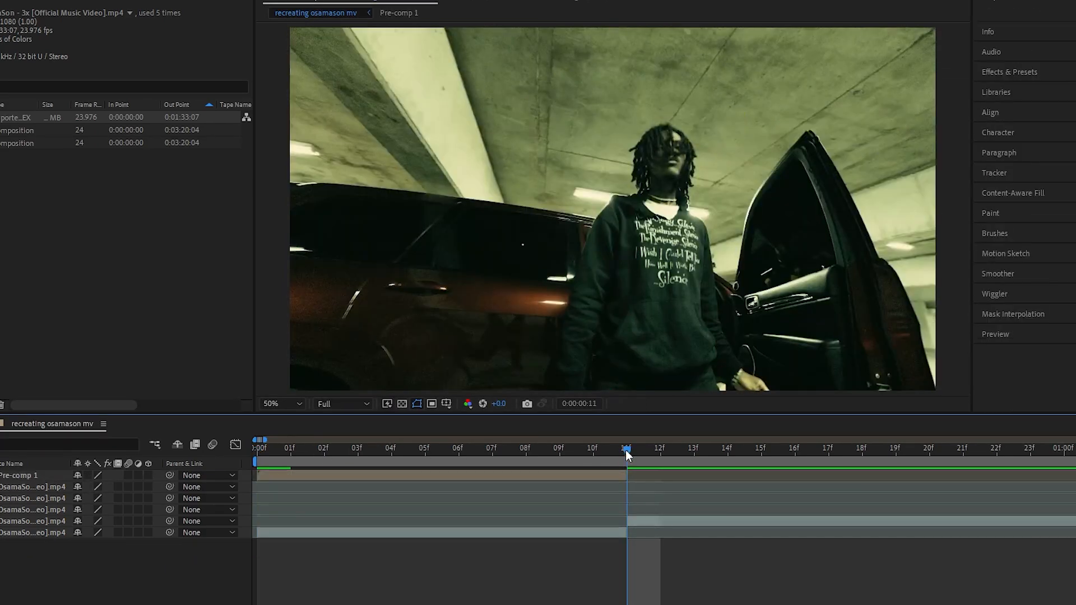
Duplicate the FLEX pre-comp twice and stack the copies below it at vertical positions 740 and 950
drag(626, 450, 325, 461)
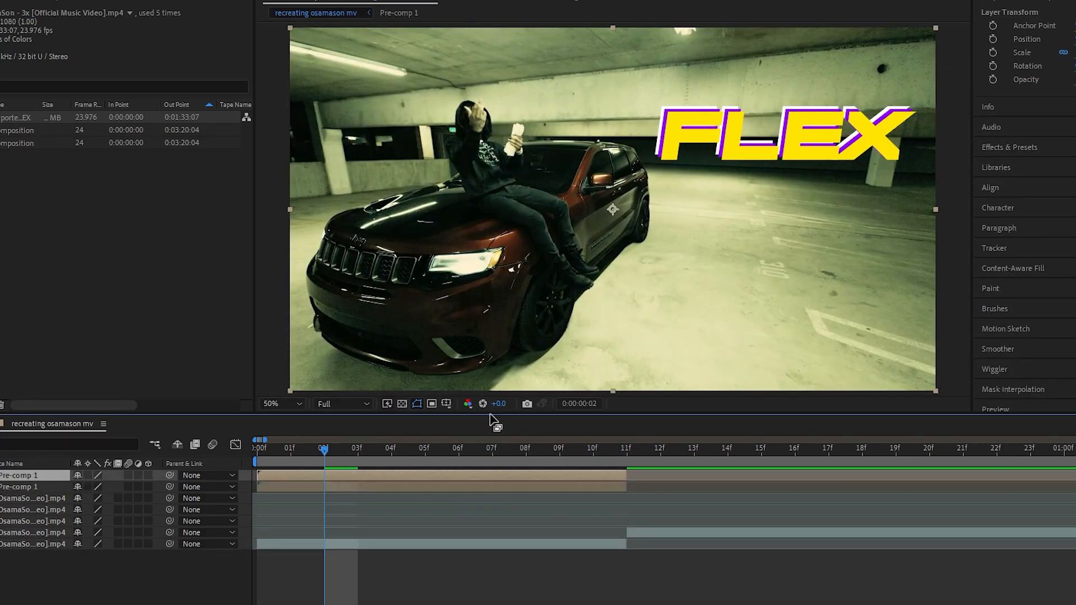
key(p)
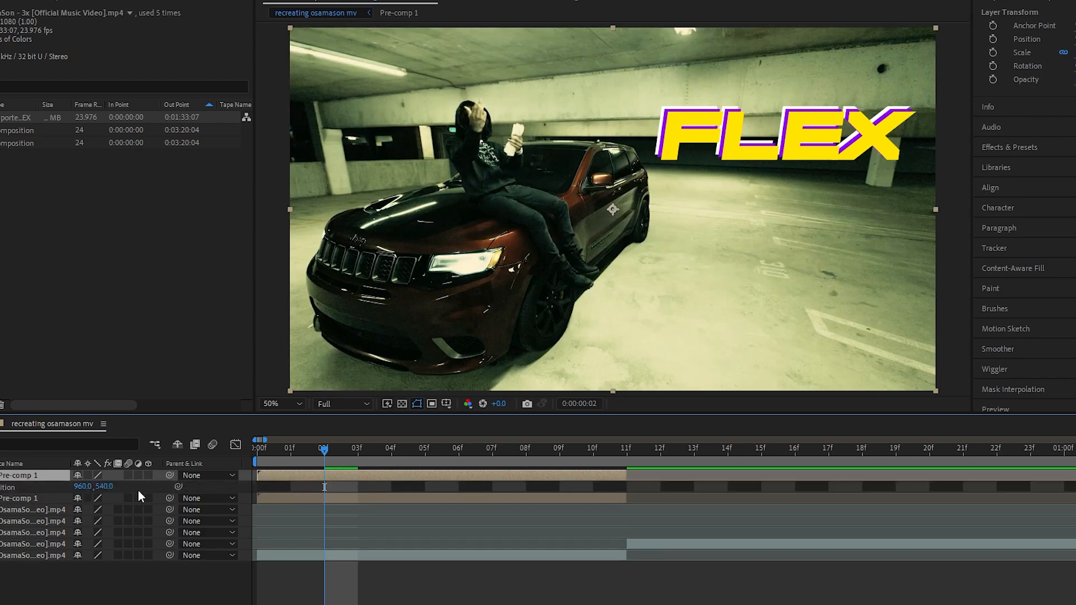
drag(104, 486, 233, 493)
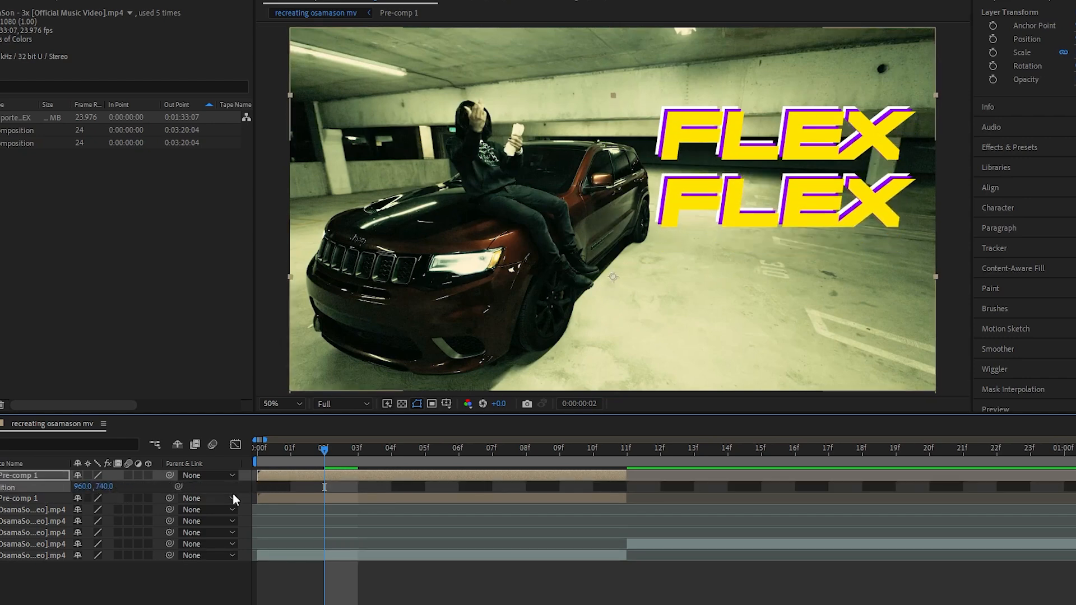
key(ctrl+d)
key(p)
drag(107, 486, 225, 487)
Apply Hue/Saturation to the lowest FLEX pre-comp and animate its master hue through more than one full turn
click(1015, 147)
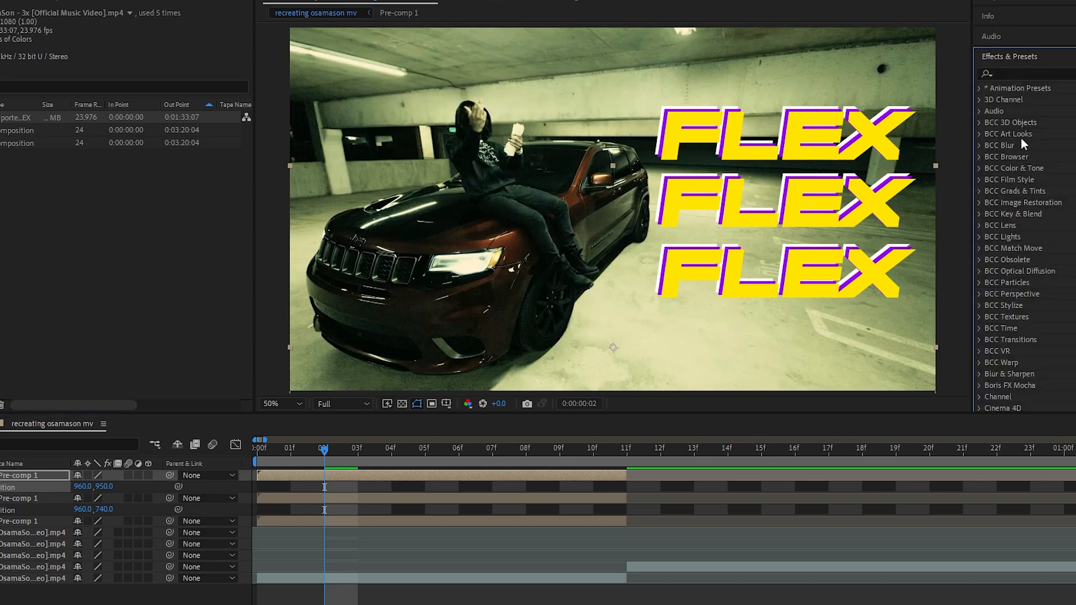
click(1025, 73)
text(hue)
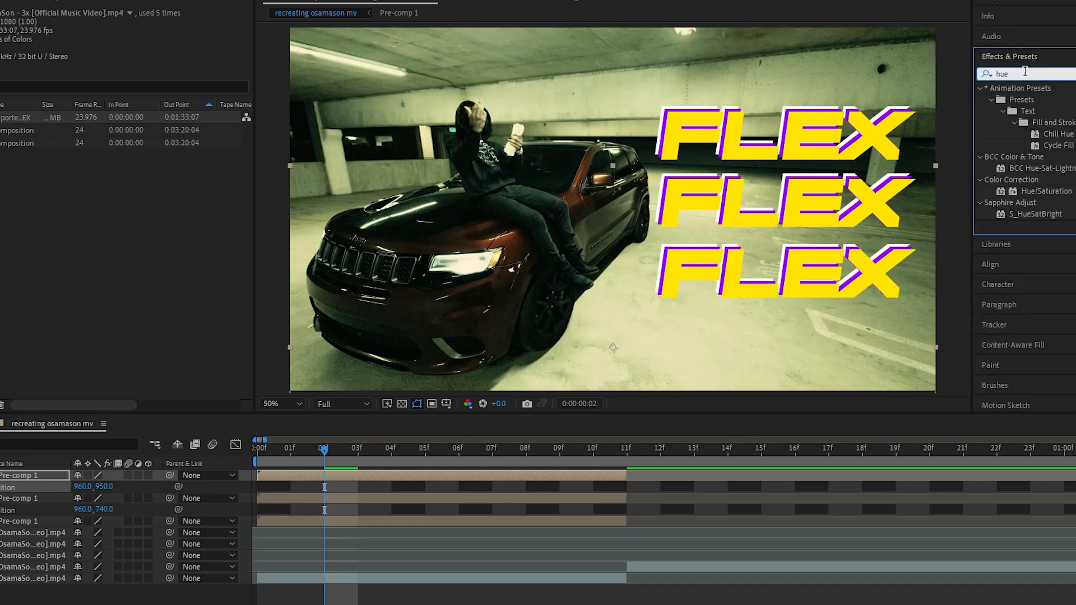
double_click(1039, 191)
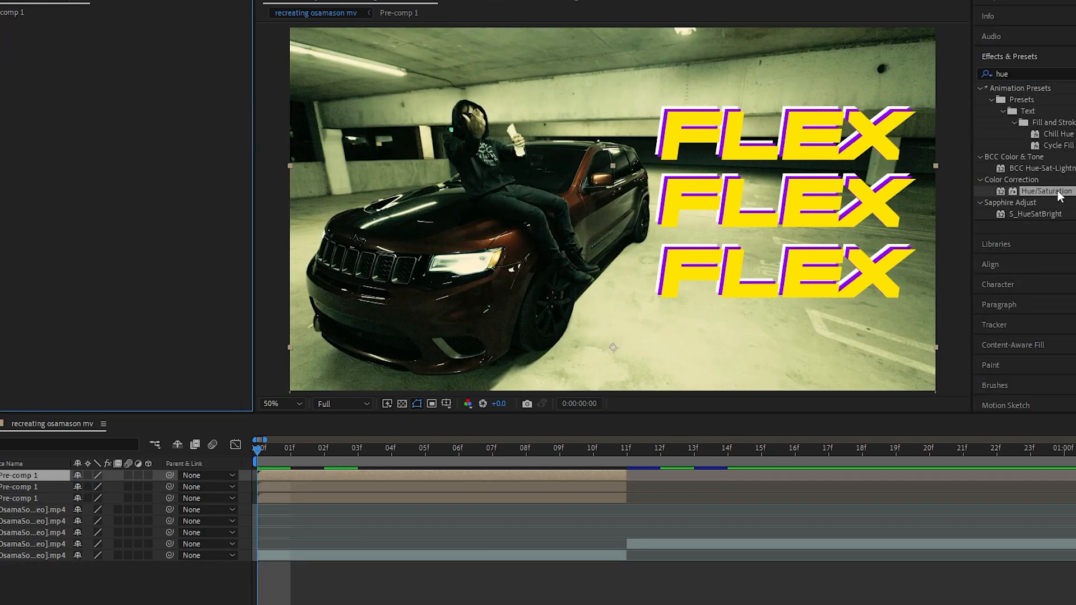
drag(1059, 195, 343, 480)
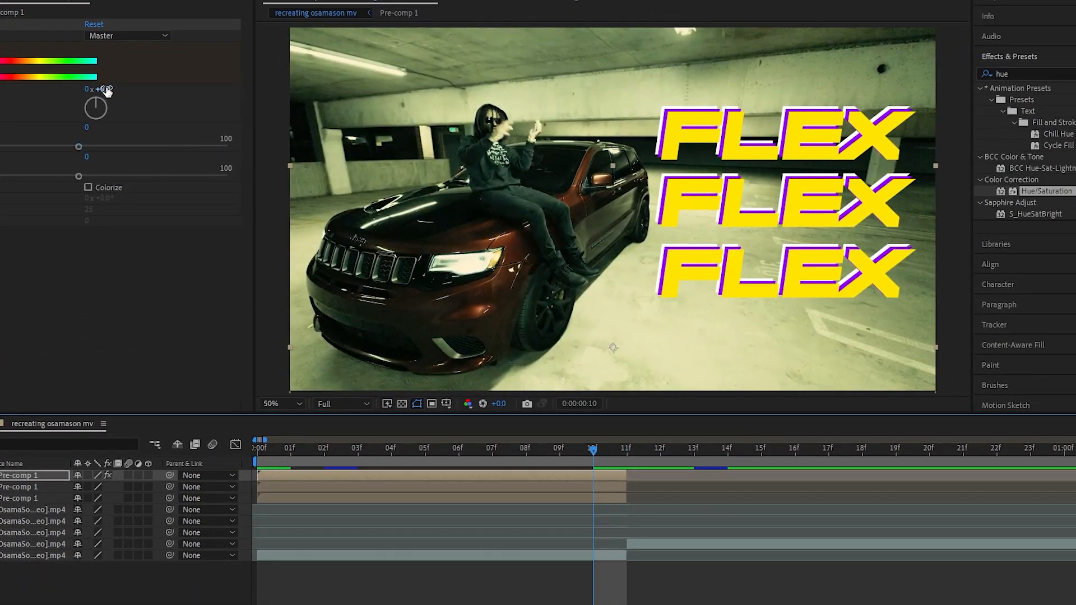
drag(106, 92, 434, 118)
drag(585, 446, 459, 449)
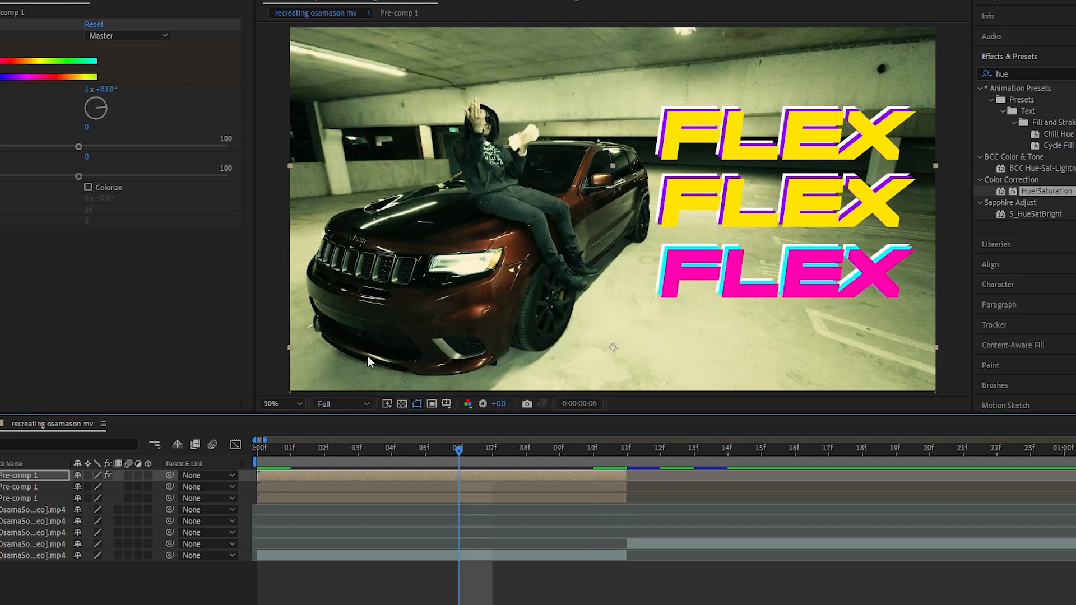
Paste the Hue/Saturation effect onto the middle FLEX pre-comp at frame 0 and set its hue to -1x-62° at frame 10
click(449, 491)
click(255, 461)
key(ctrl+v)
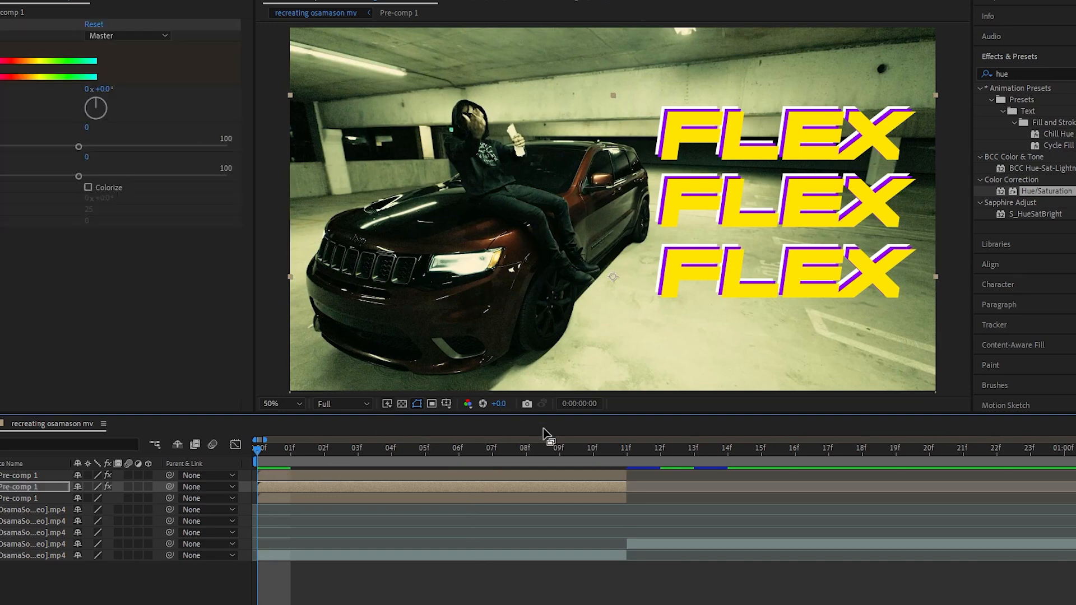
key(u)
click(594, 451)
drag(108, 94, 0, 102)
Give the uppermost FLEX word the same Hue/Saturation effect from frame 0 and shift its hue forward at frame 10
click(512, 522)
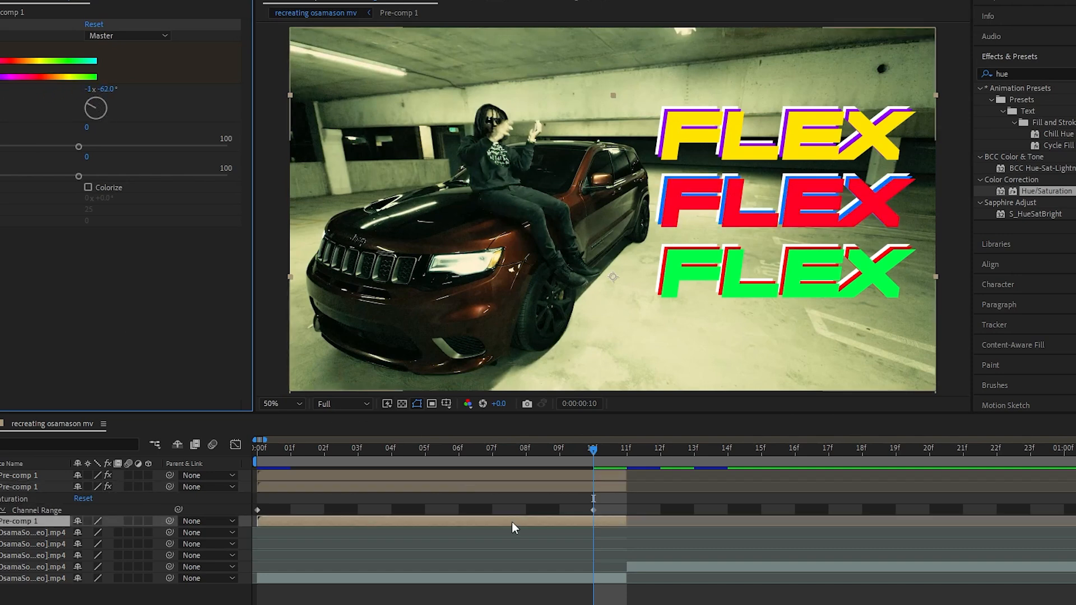
click(268, 451)
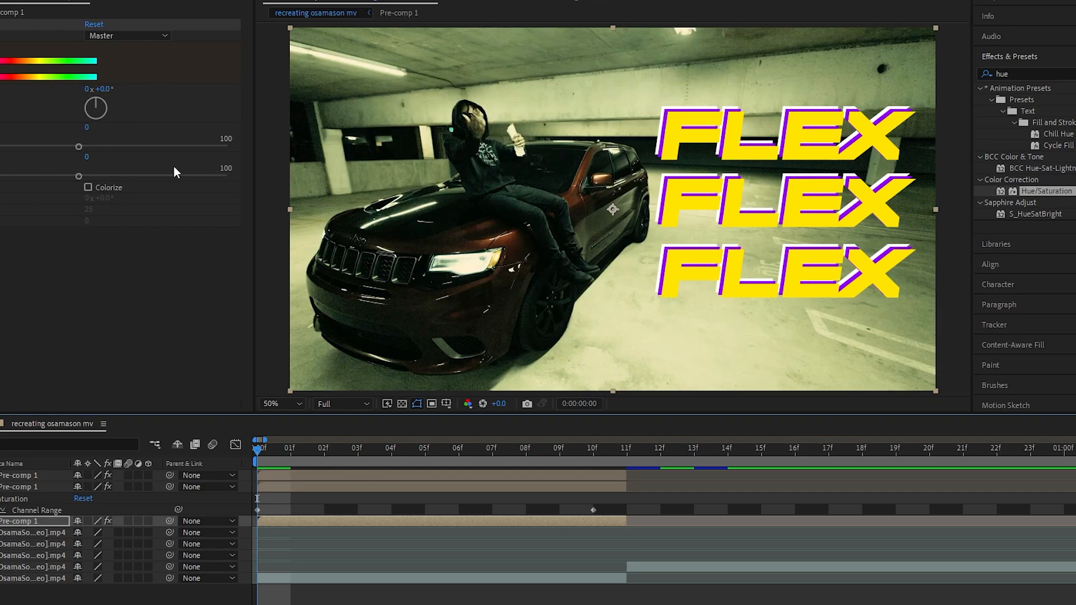
key(u)
click(593, 449)
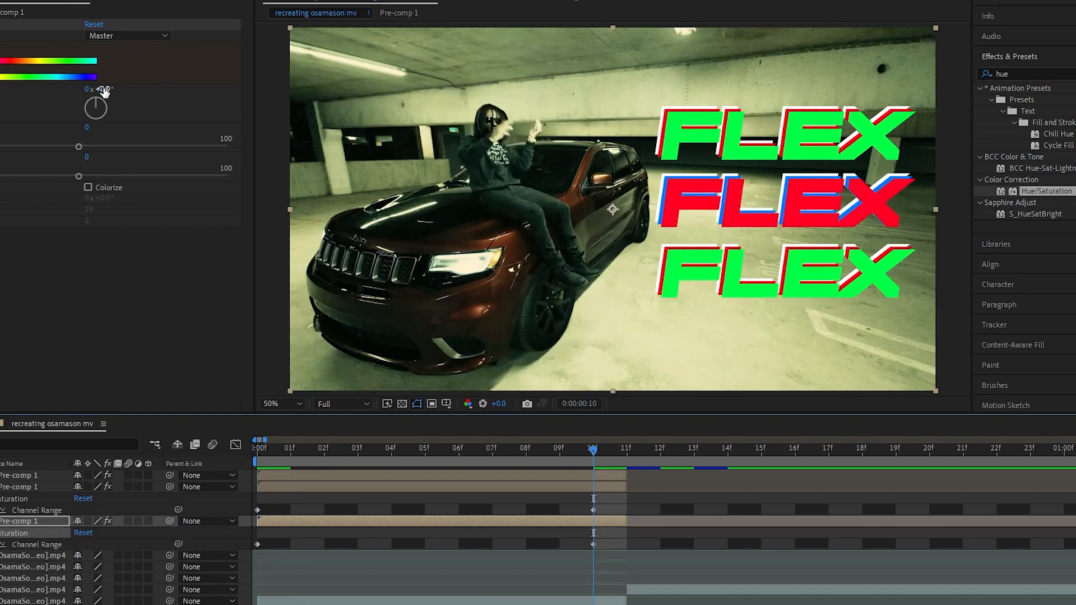
drag(104, 91, 482, 133)
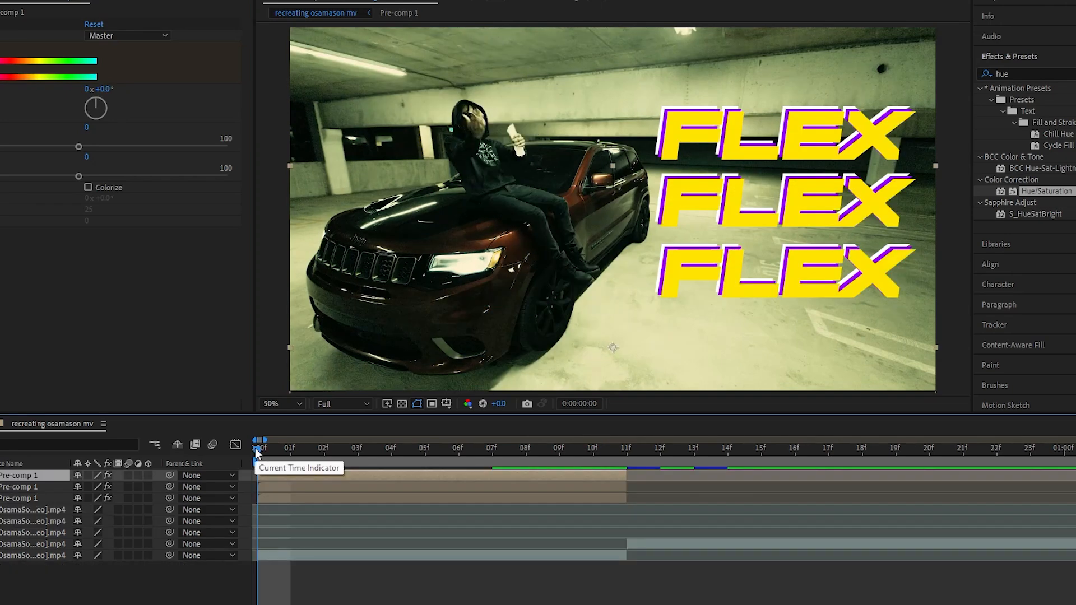
Keyframe the lowest FLEX layer's scale at 100% on frame 0 and 105% on frame 1
key(s)
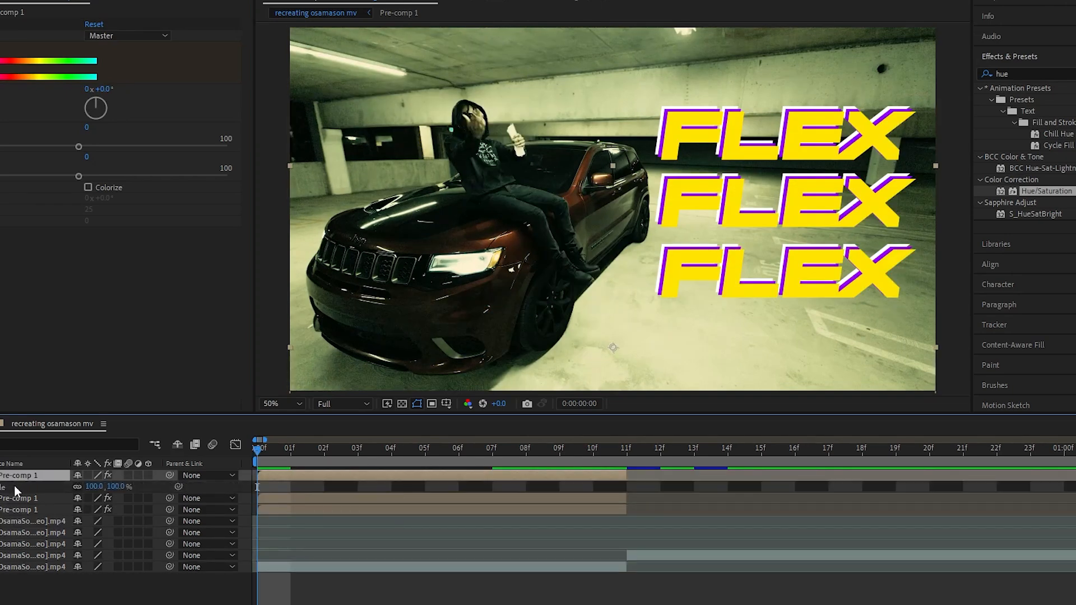
click(1, 487)
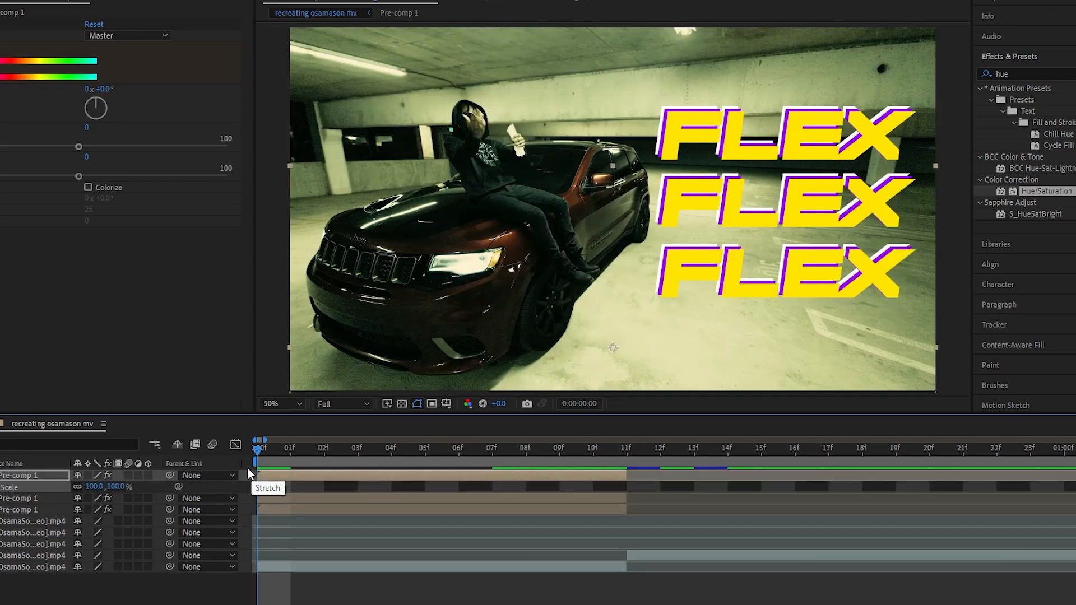
key(Page_Down)
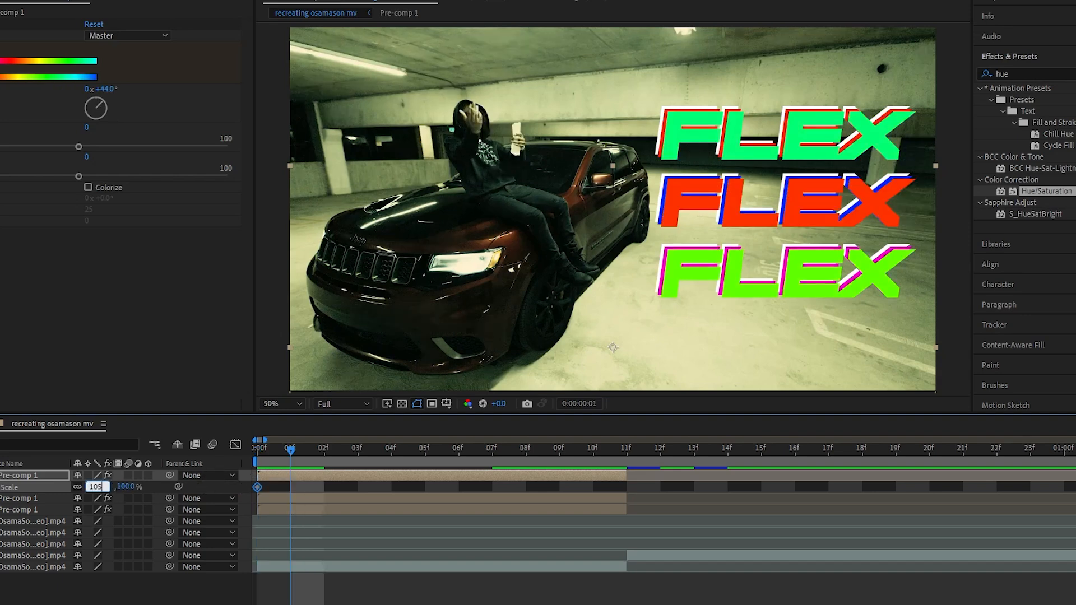
key(Return)
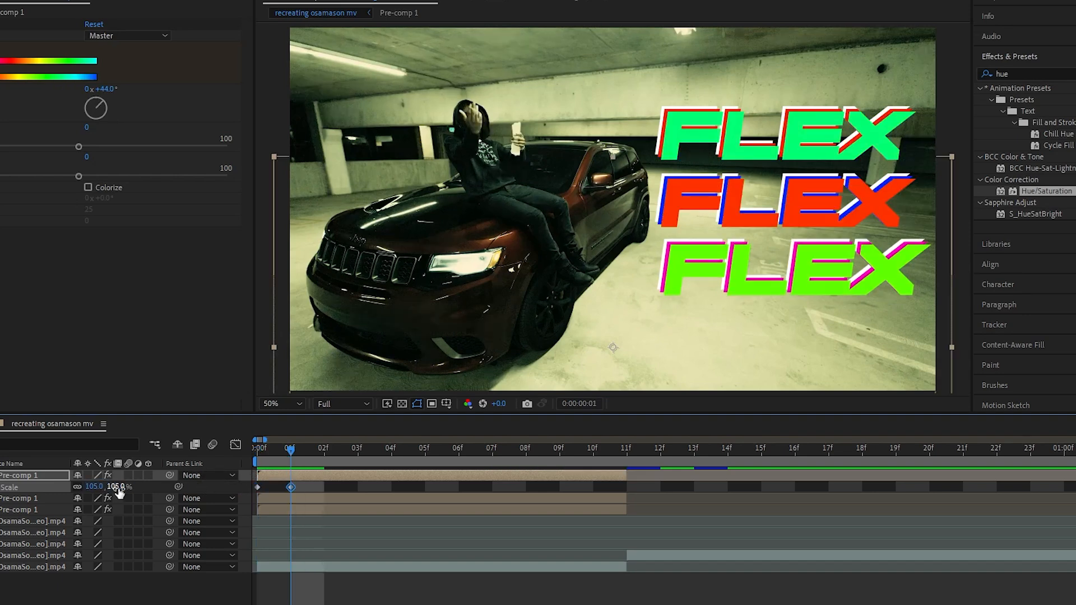
Repeat the lowest FLEX layer's scale pulse by copying its 100% keyframe to frame 2 and its 105% keyframe to frame 3
click(257, 487)
key(ctrl+c)
click(312, 455)
key(ctrl+v)
click(291, 487)
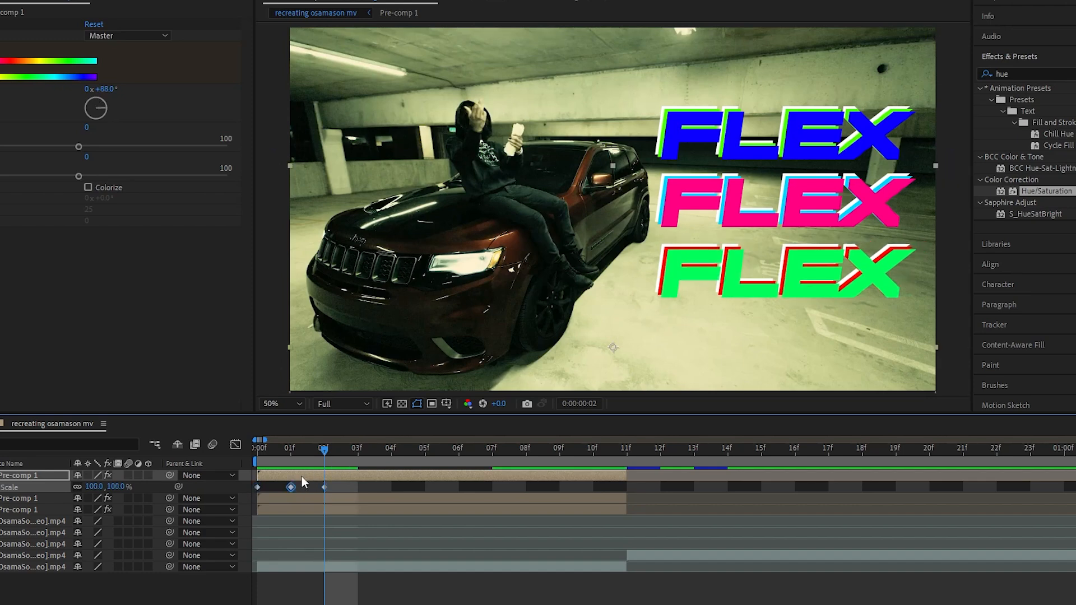
click(356, 455)
key(ctrl+c)
key(ctrl+v)
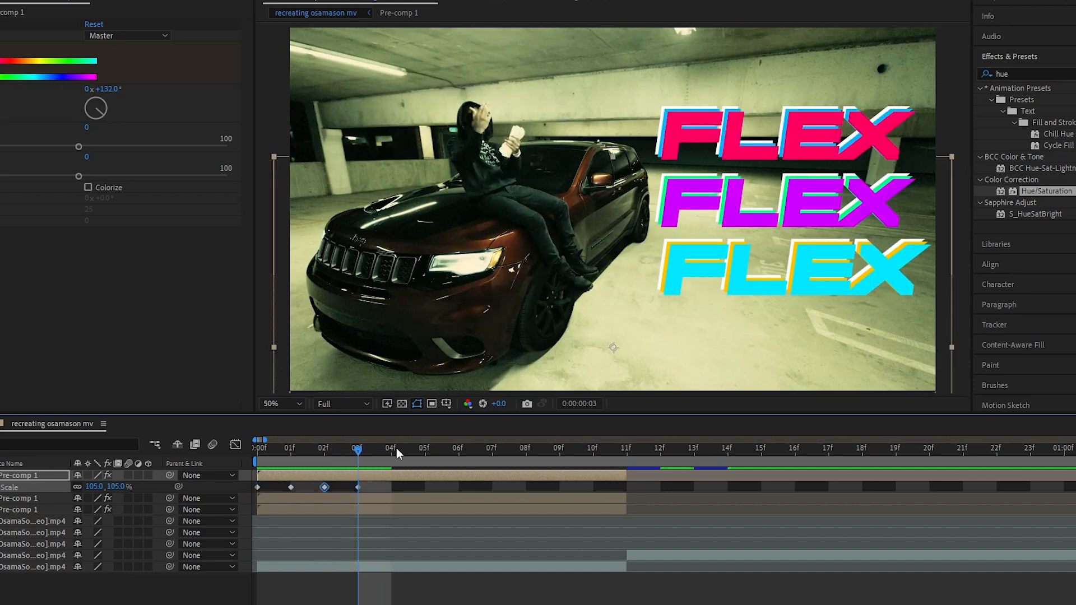
Continue the lowest FLEX layer's scale pulse with copied keyframes on frames 5 and 7, and preview the animation
click(425, 451)
key(ctrl+v)
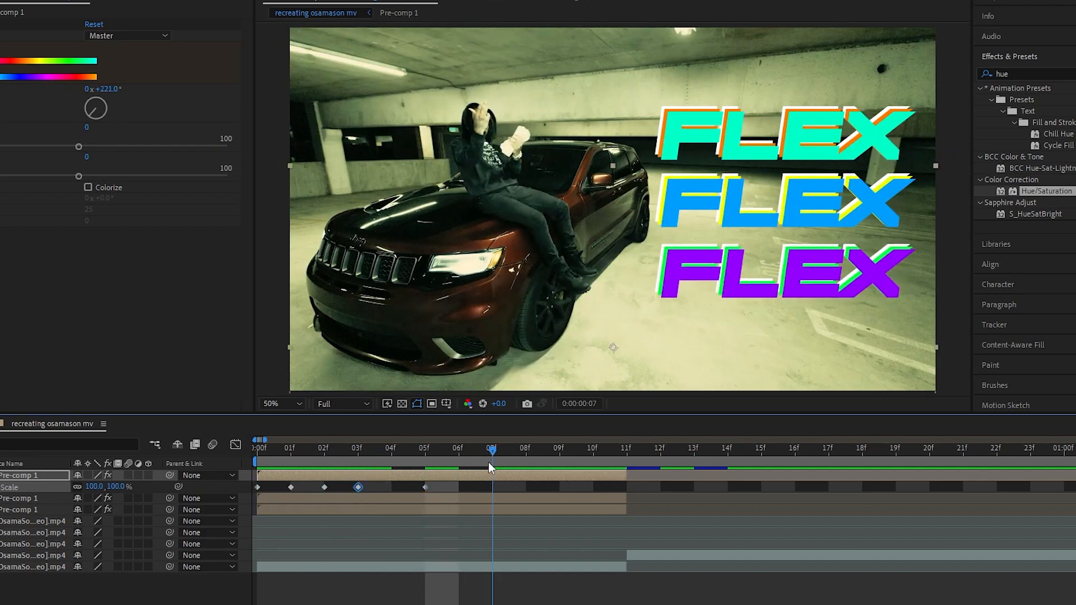
key(ctrl+v)
drag(497, 450, 242, 461)
key(space)
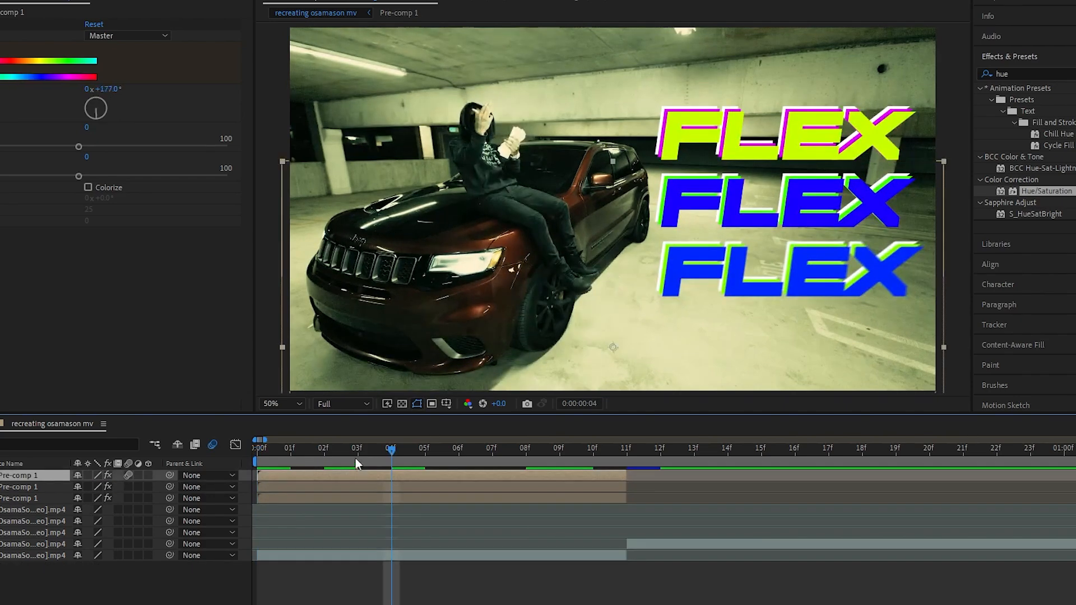
Animate the middle FLEX layer's scale with keyframes on frames 1, 2, 4 and 6, reaching 98% on frame 6
drag(355, 458, 321, 477)
click(309, 486)
key(s)
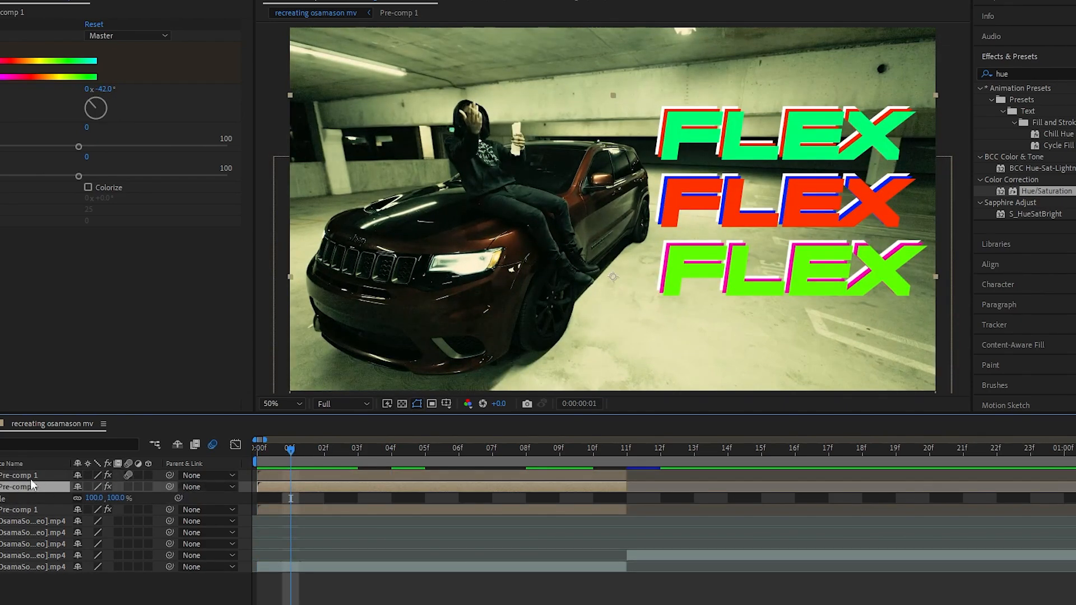
key(Page_Down)
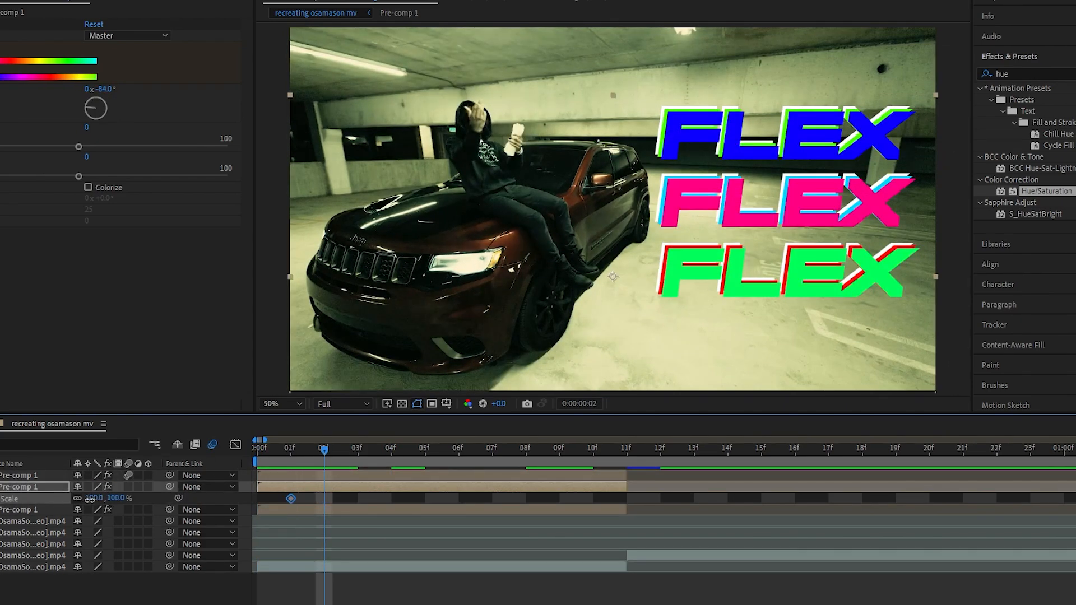
mouse_move(90, 500)
mouse_down()
mouse_move(107, 503)
mouse_move(97, 500)
mouse_up()
key(Page_Down)
key(Page_Down)
Add scale keyframes to the middle FLEX layer on frames 8 and 10, setting frame 10 to 104%
key(Page_Down)
key(Page_Down)
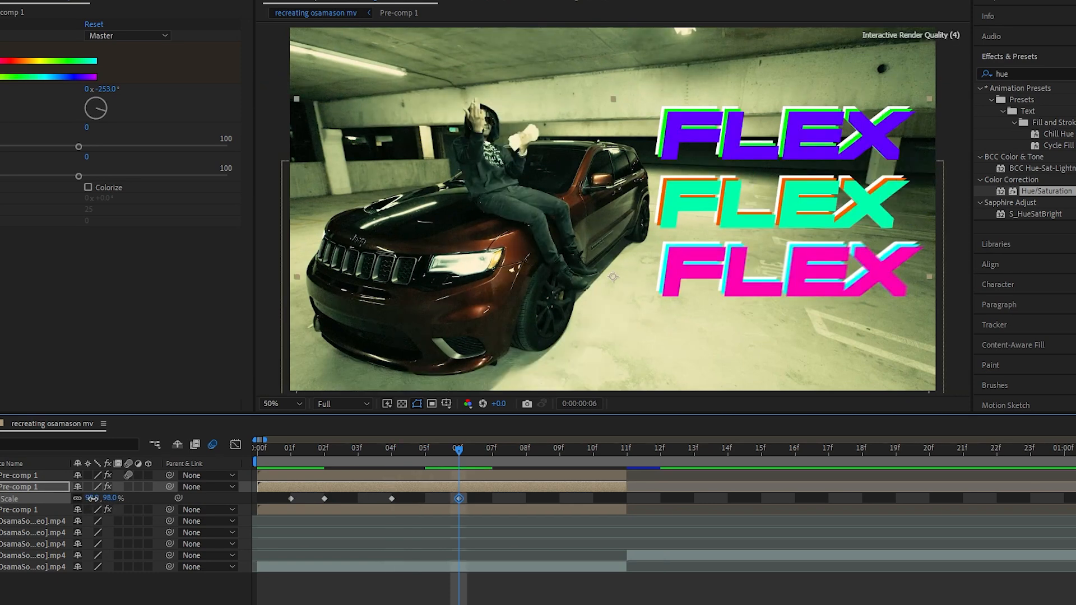
key(Page_Down)
key(Page_Down)
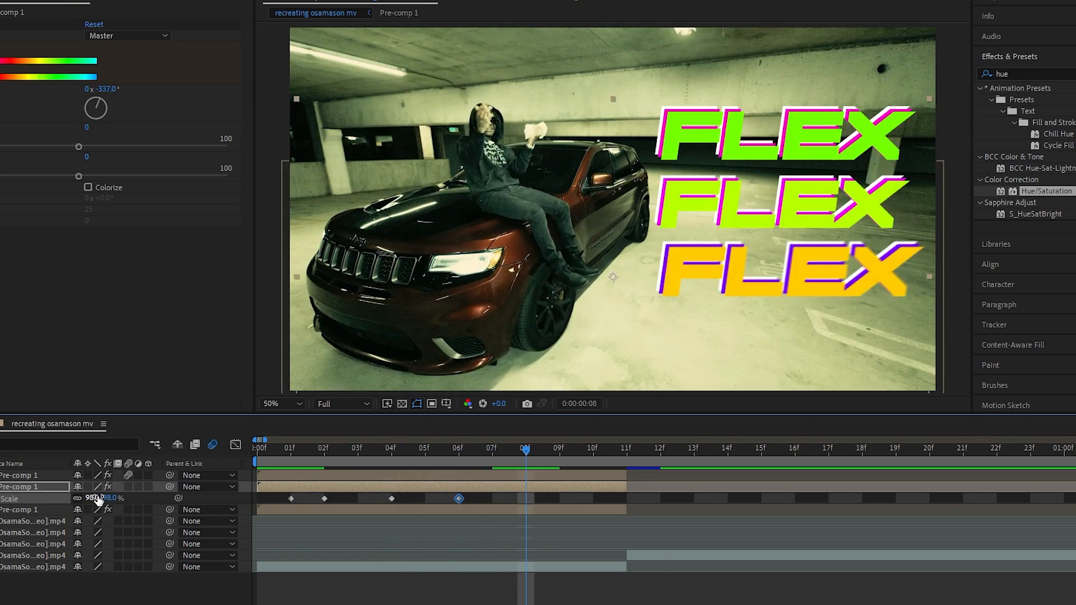
drag(96, 499, 102, 497)
key(Page_Down)
key(Page_Down)
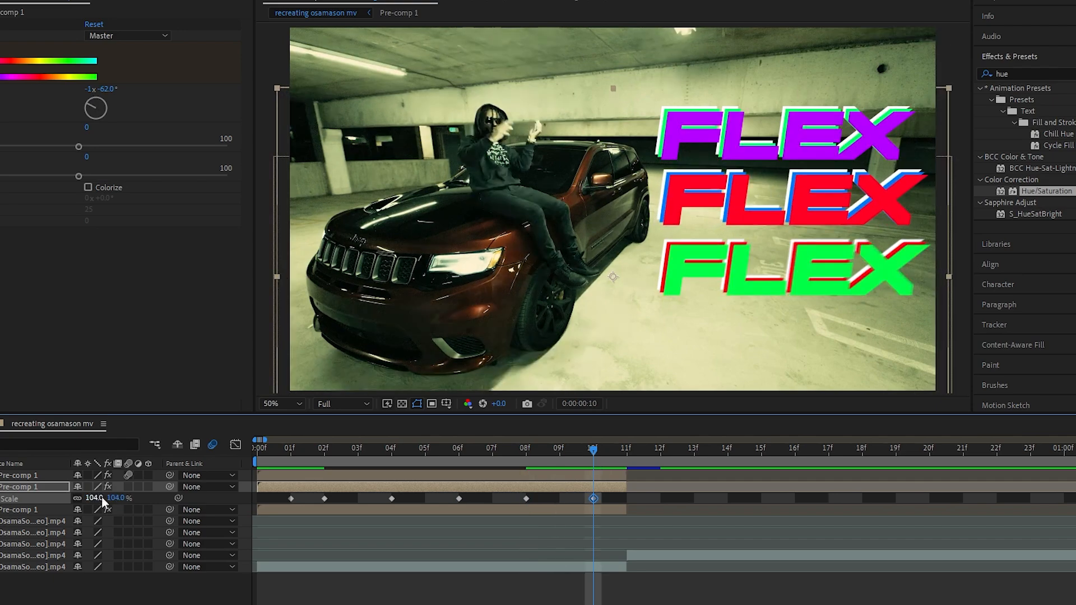
Apply Easy Ease to all of the middle FLEX layer's scale keyframes and collapse its properties
key(Page_Down)
key(Page_Up)
key(Page_Up)
key(Page_Up)
key(Page_Up)
key(Page_Up)
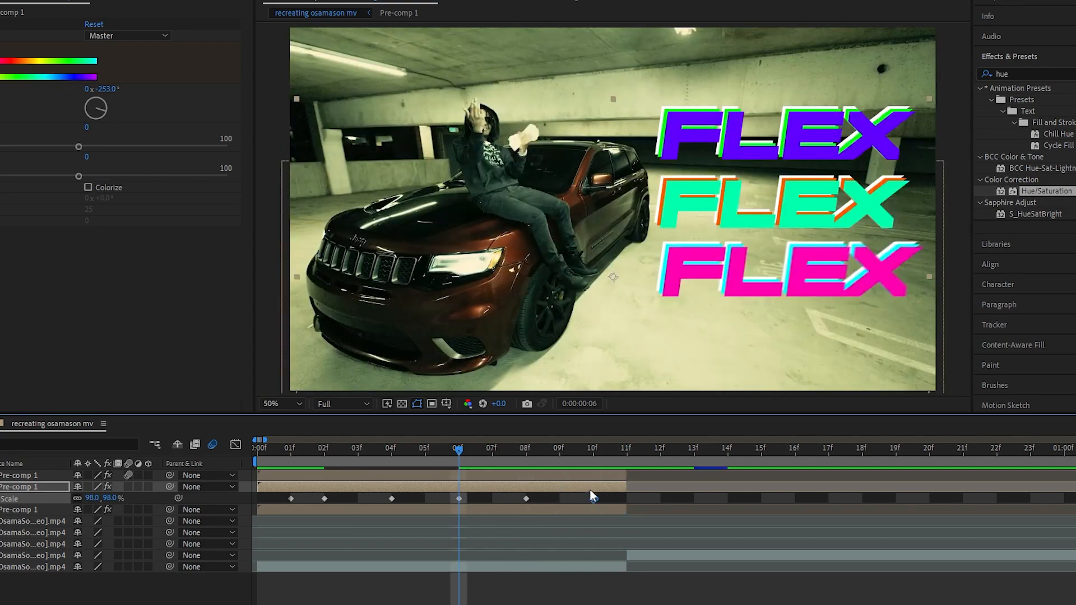
drag(613, 493, 268, 503)
key(F9)
key(s)
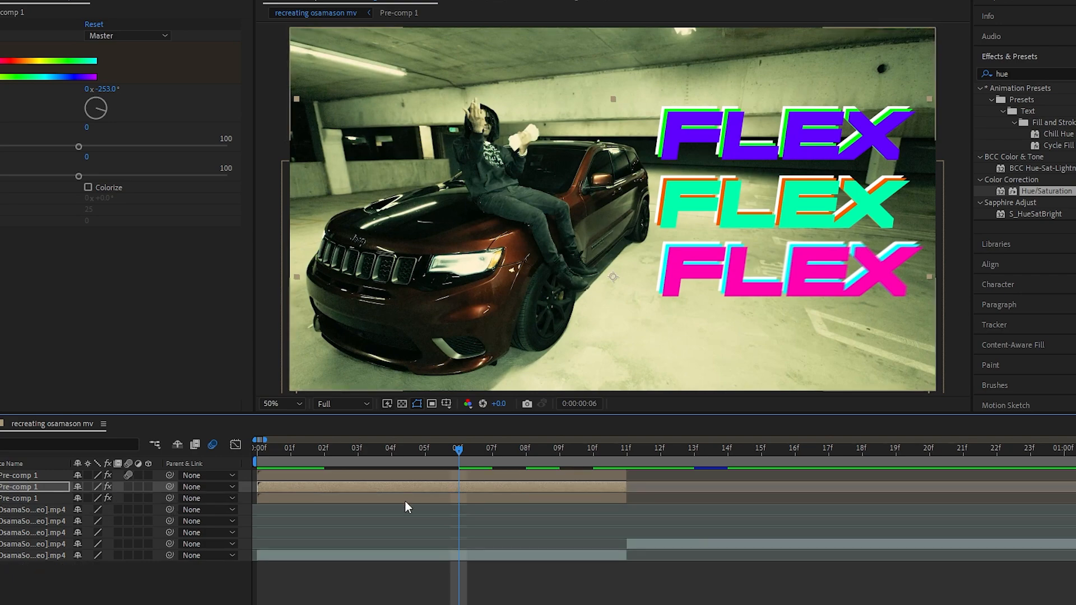
Start animating the uppermost FLEX layer's scale from frame 0 and shrink the word slightly on frame 4
key(Home)
click(64, 498)
key(s)
key(alt+shift+s)
key(Page_Down)
key(Page_Down)
Enlarge the uppermost FLEX word on frame 6, continue its scale animation to the clip's end, and scrub through the result
key(Page_Down)
key(Page_Down)
drag(115, 510, 94, 510)
key(Page_Down)
key(Page_Down)
drag(93, 511, 96, 511)
key(Page_Down)
key(Page_Down)
key(Page_Down)
key(Page_Down)
key(Home)
drag(259, 451, 426, 472)
Enable motion blur on the remaining two FLEX layers and return to frame 0
key(s)
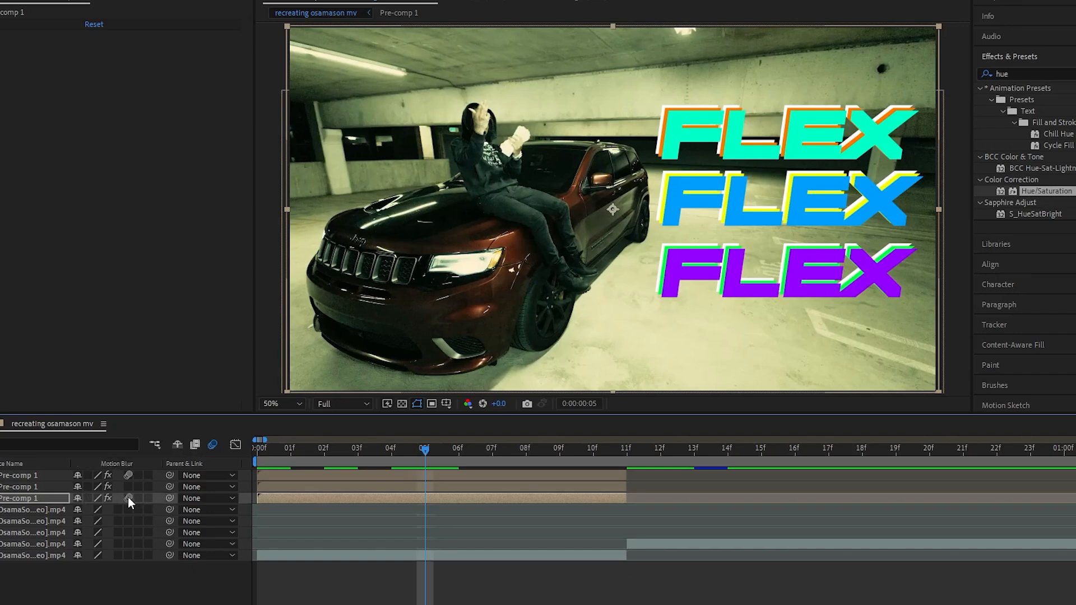
drag(128, 496, 128, 486)
drag(336, 455, 258, 458)
Pre-compose the three FLEX layers together and place the new pre-comp below the top three video clips
shift+click(247, 472)
right_click(311, 486)
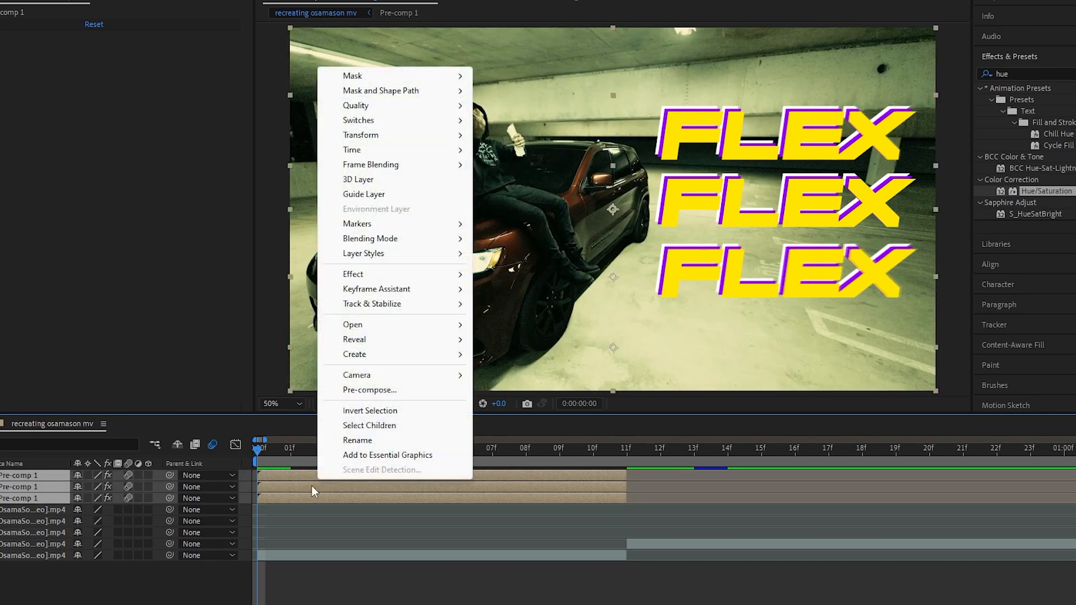
click(415, 385)
click(574, 380)
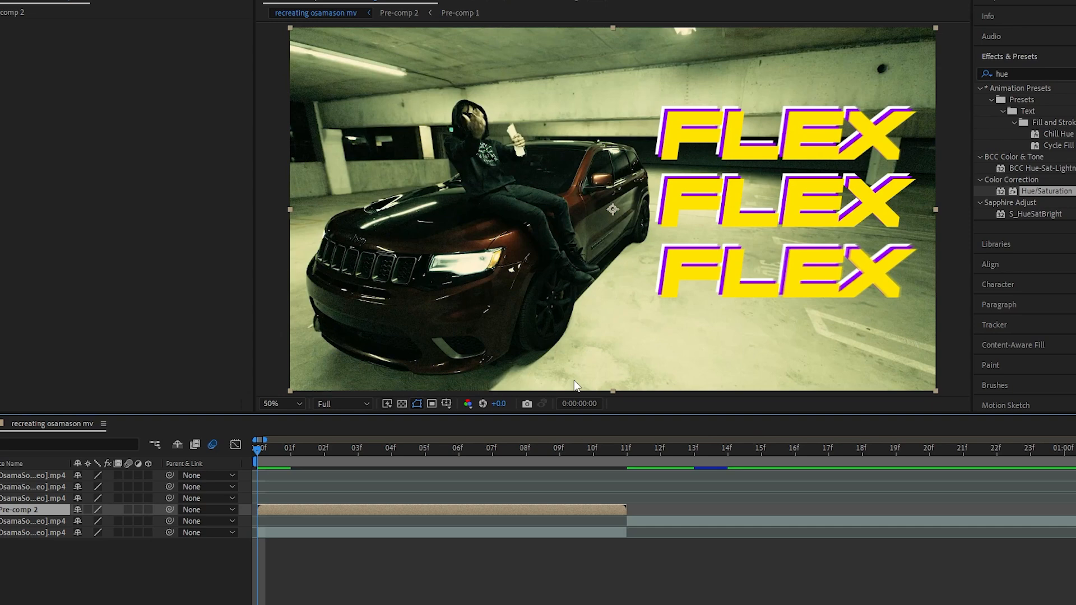
Clear the effect search and expand the CYBERS folder within the user animation presets
drag(1040, 75, 951, 76)
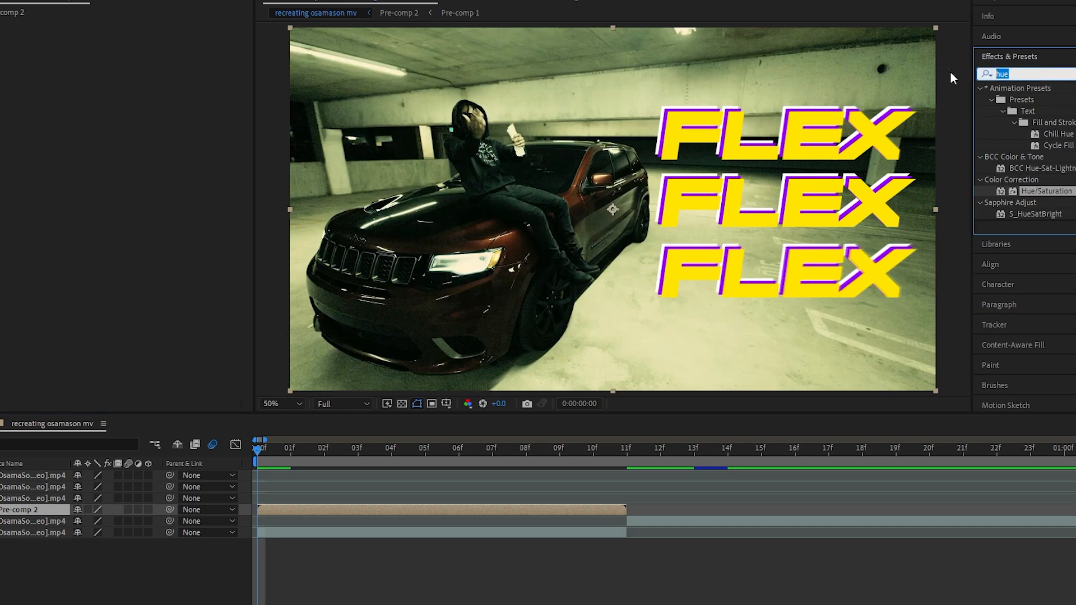
key(BackSpace)
click(980, 88)
click(991, 111)
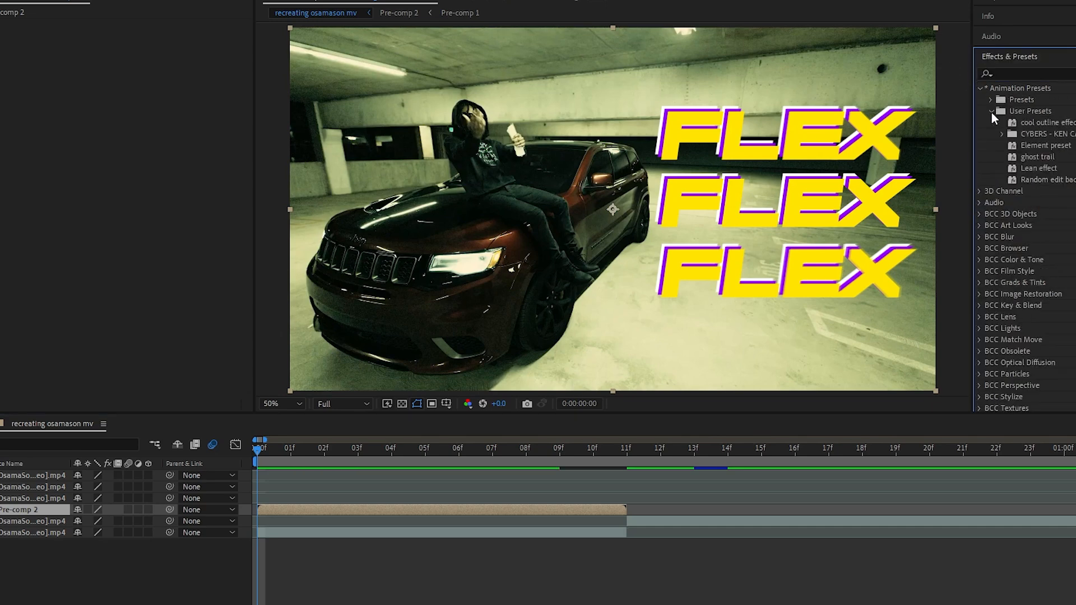
click(1001, 134)
Try applying the Vampire preset from the CYBERS folder directly to the first video clip
drag(1045, 293, 411, 526)
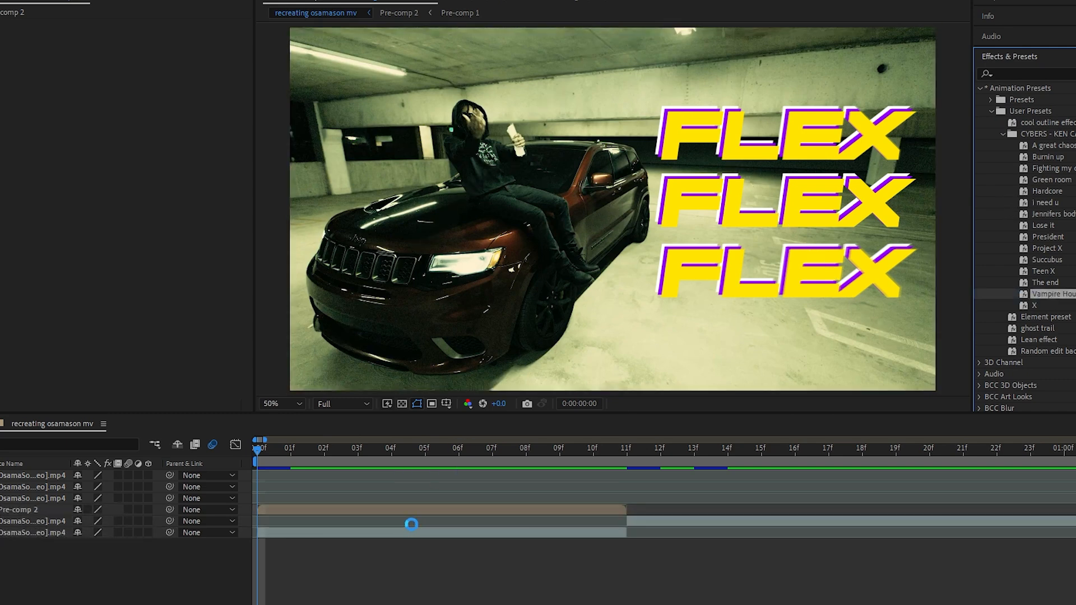
Add an adjustment layer and trim it to end at frame 11, deleting the remainder
right_click(245, 482)
mouse_move(314, 312)
click(512, 428)
click(627, 448)
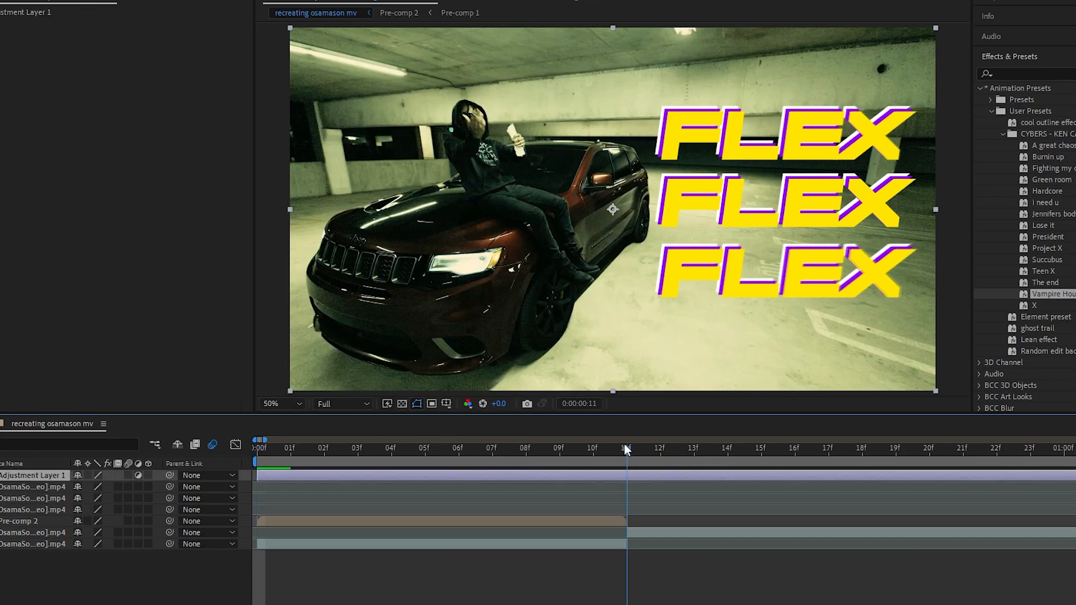
key(ctrl+shift+d)
key(Delete)
Move the adjustment layer down the stack to directly below the combined FLEX pre-comp
click(425, 474)
key(ctrl+bracketleft)
key(ctrl+bracketleft)
key(ctrl+bracketleft)
key(ctrl+bracketleft)
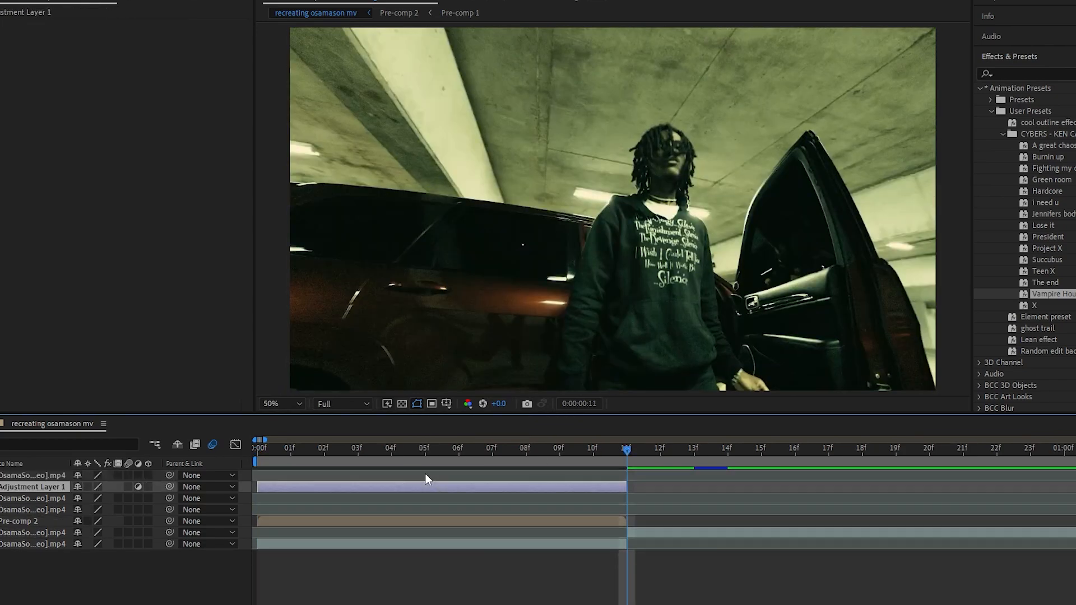
Apply the CYBERS Vampire preset to the adjustment layer and lower the layer's opacity to 44%
click(392, 449)
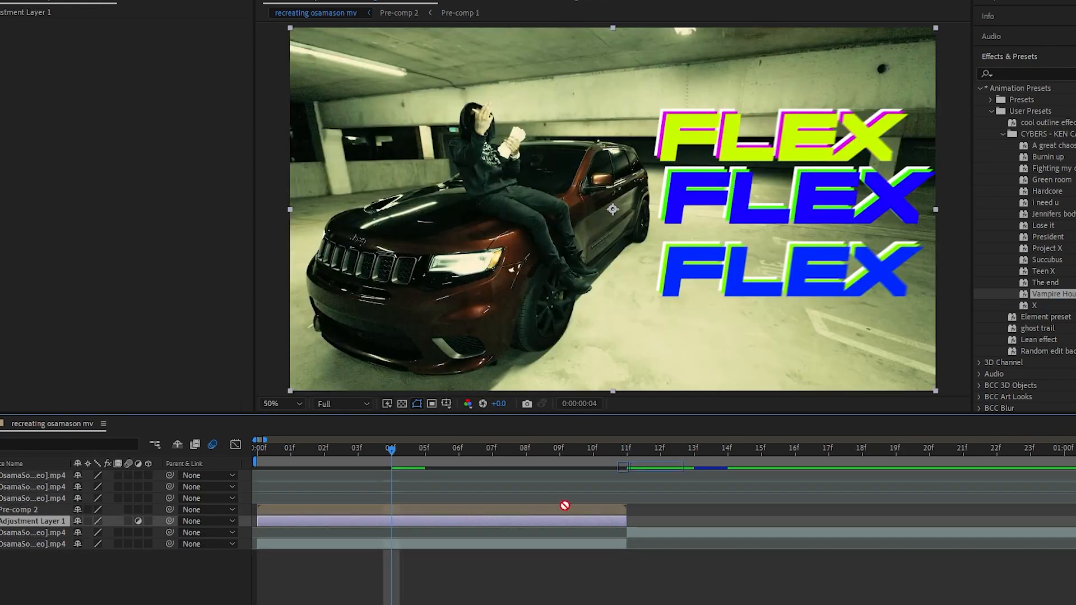
drag(565, 506, 513, 520)
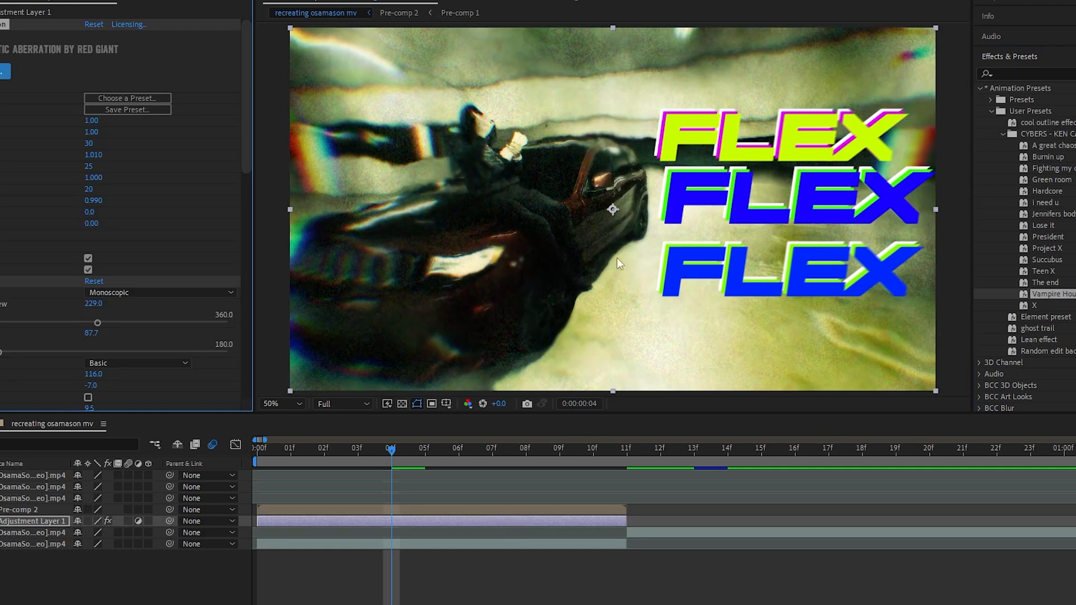
key(t)
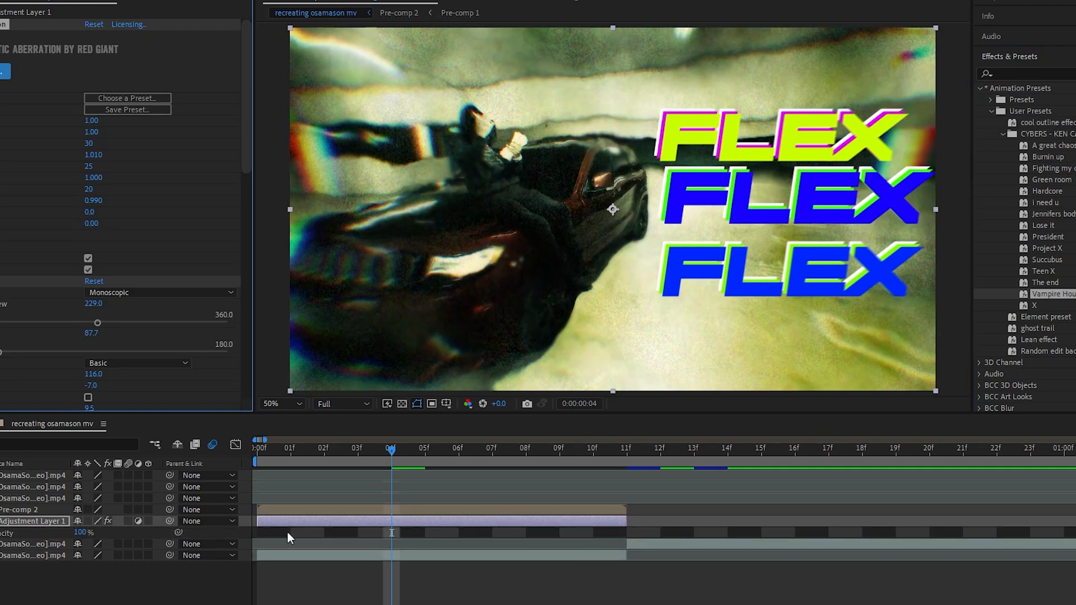
drag(80, 532, 37, 531)
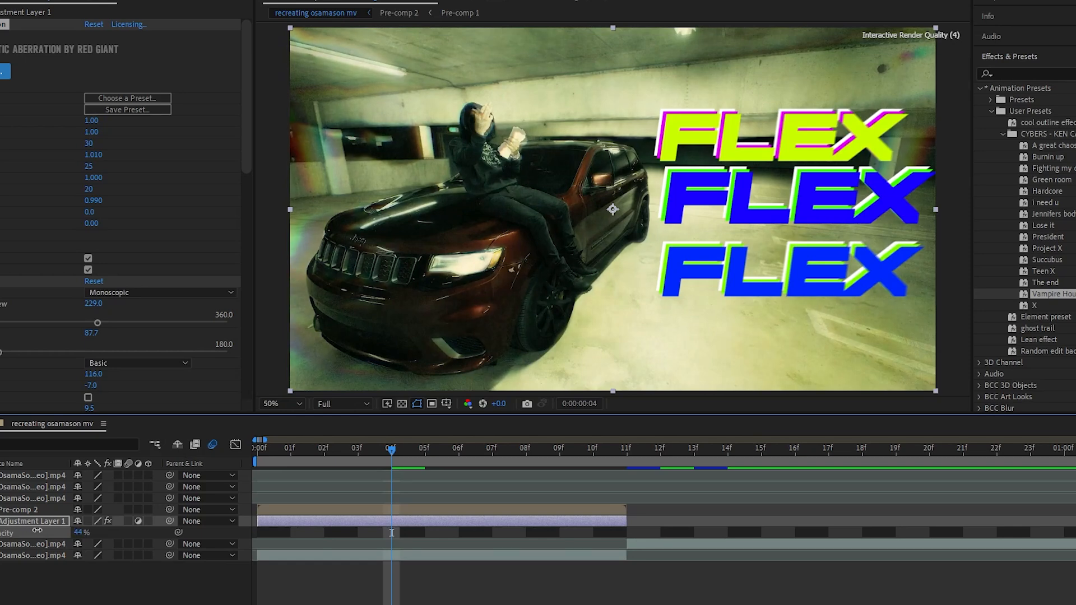
Move the adjustment layer above Pre-comp 2 so its effects also cover the FLEX titles
key(ctrl+])
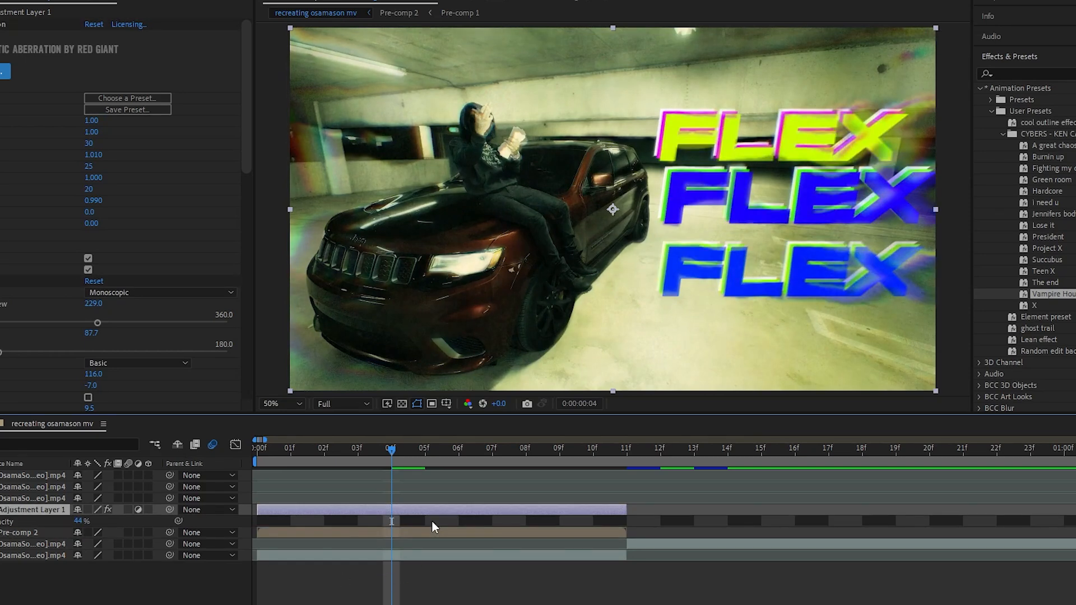
key(comma)
key(comma)
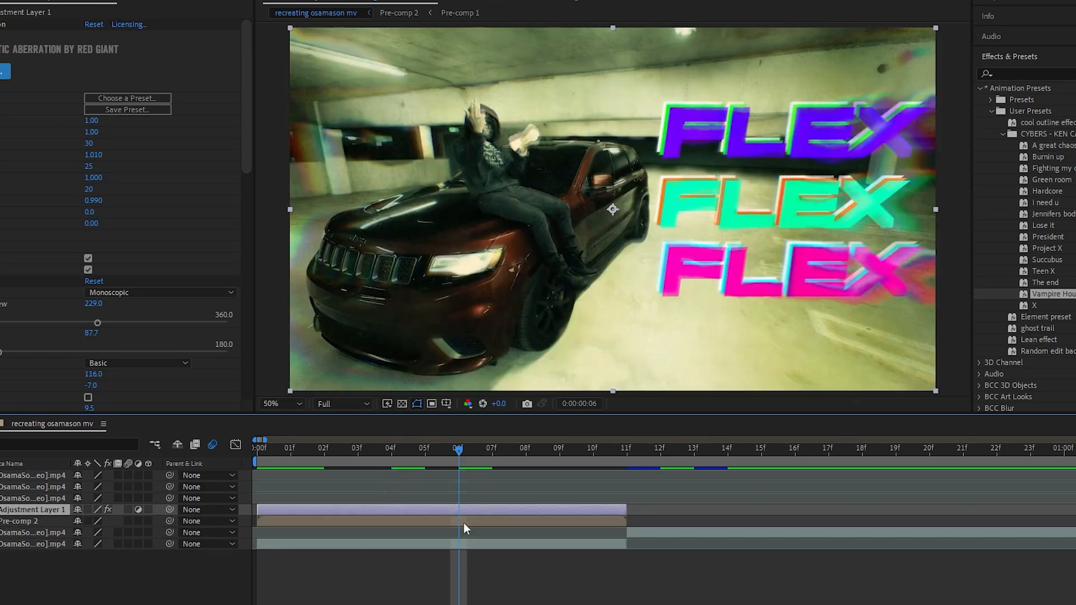
Find the Stylize Mosaic effect and apply it to Pre-comp 2
click(465, 523)
click(1030, 75)
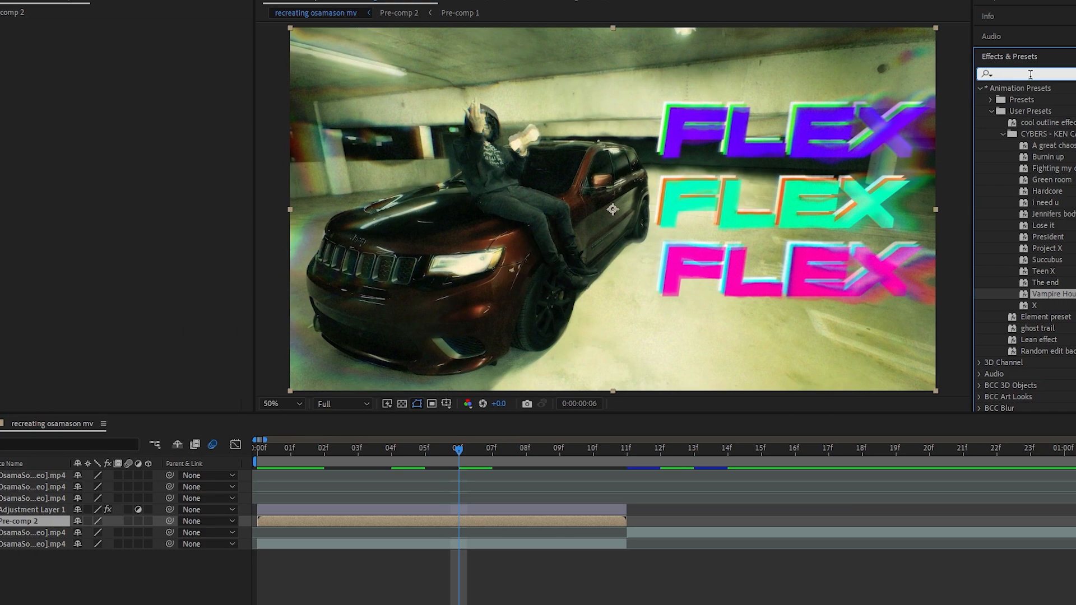
text(mosaic)
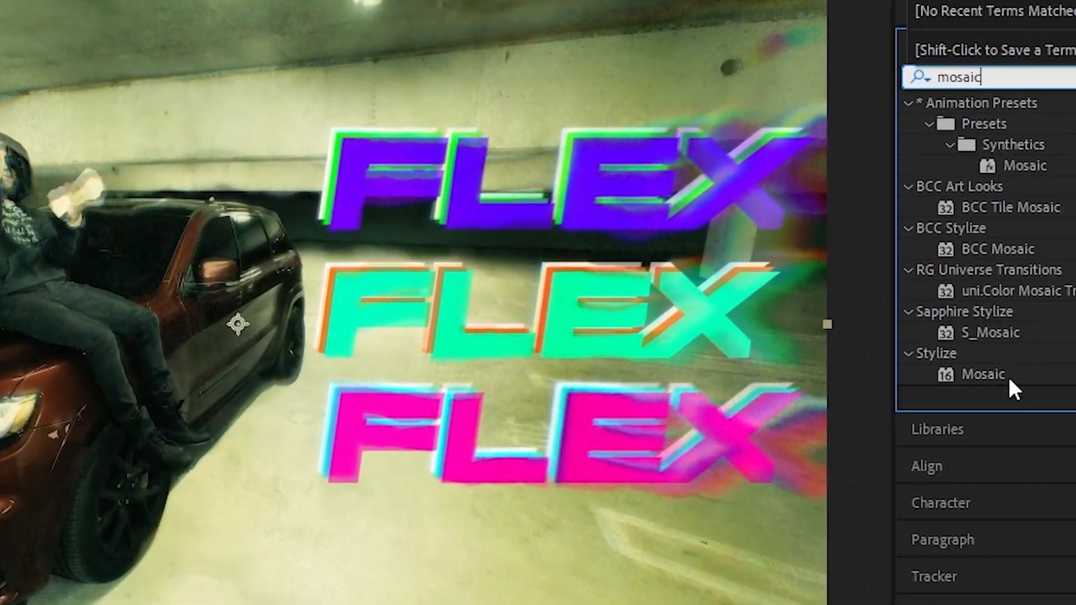
click(991, 348)
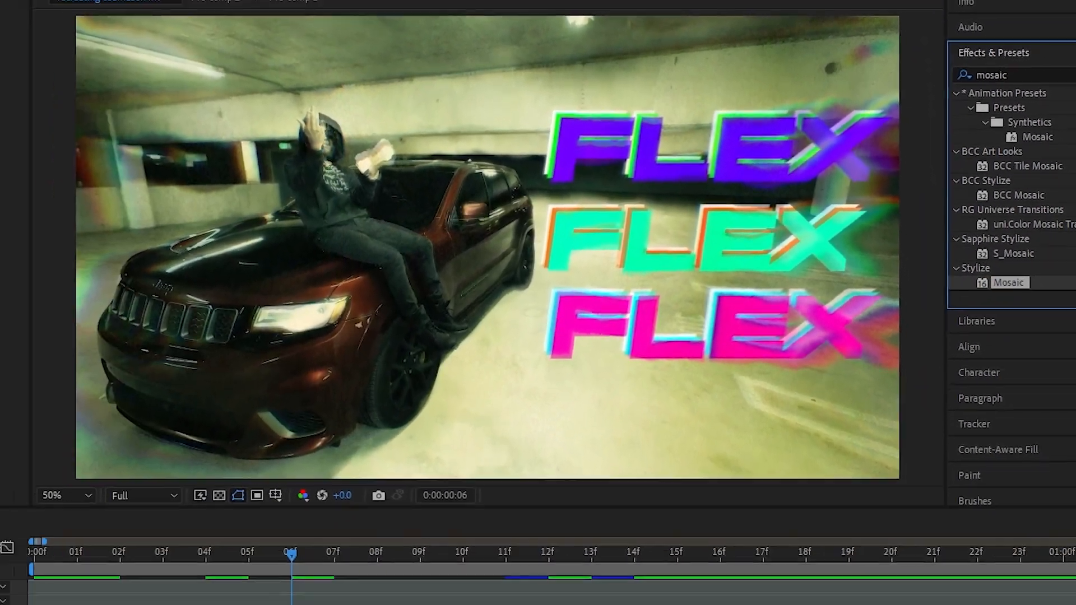
drag(995, 331, 173, 120)
Set the Mosaic effect to 263 horizontal and 439 vertical blocks, and inspect the pixelated FLEX letters up close
drag(92, 37, 289, 76)
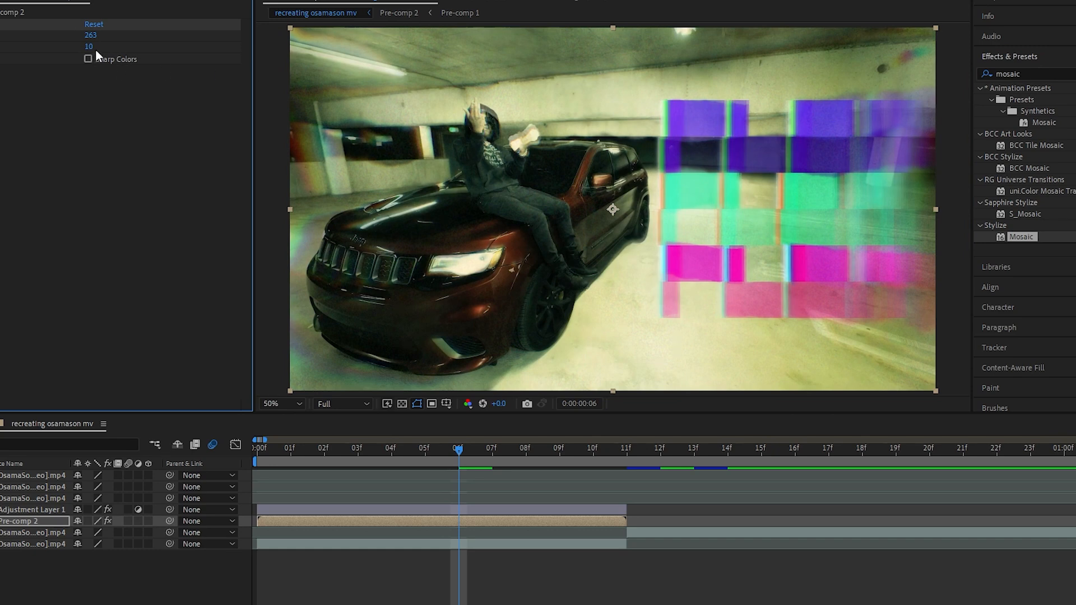
drag(91, 47, 411, 84)
scroll(899, 212, up, 1)
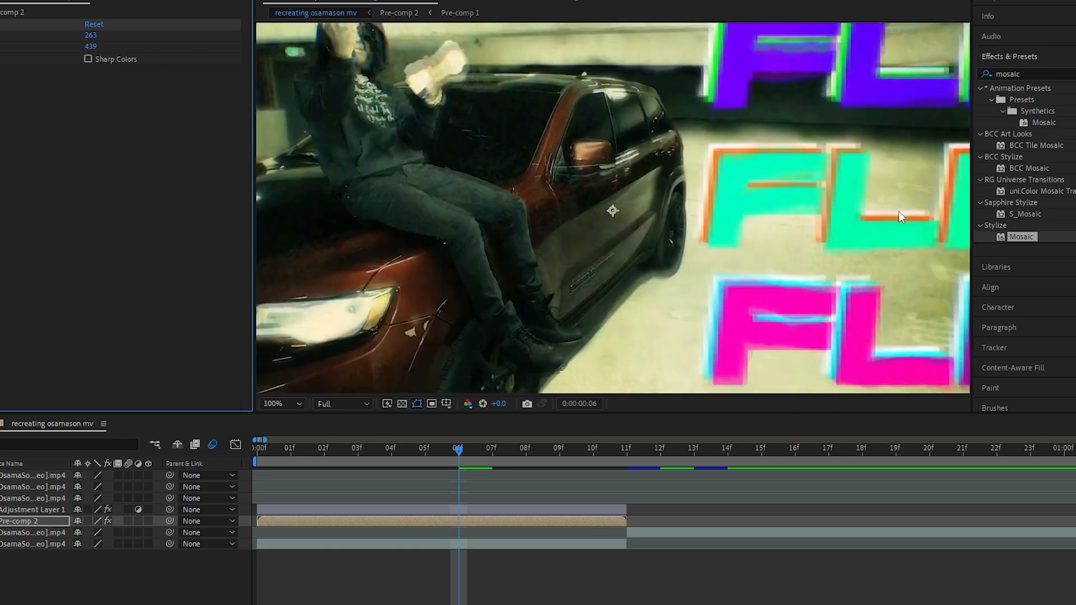
scroll(842, 187, up, 1)
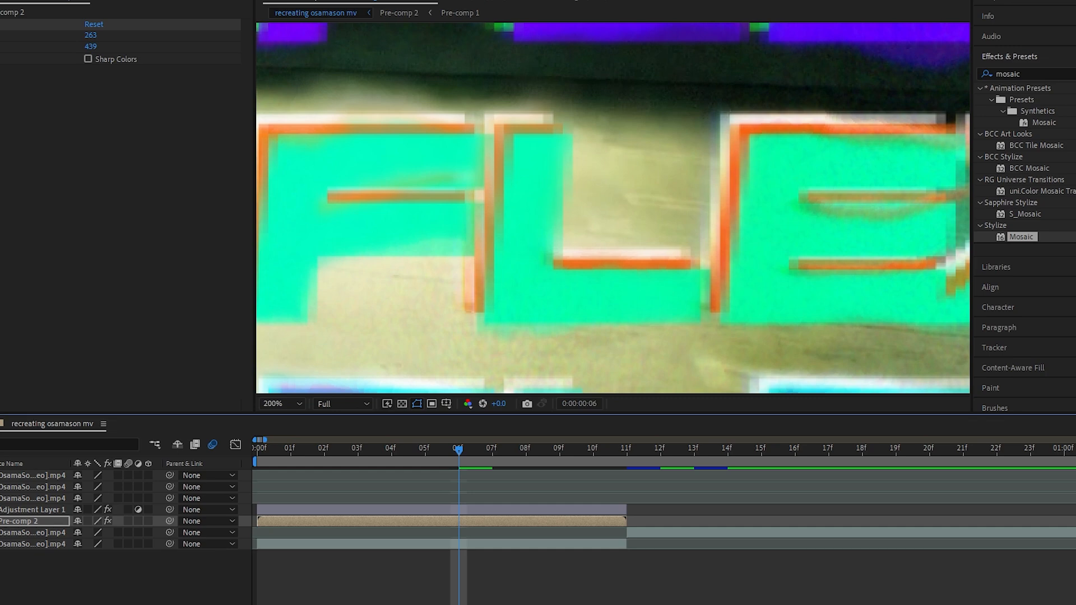
key(Home)
drag(517, 198, 520, 196)
key(ctrl+z)
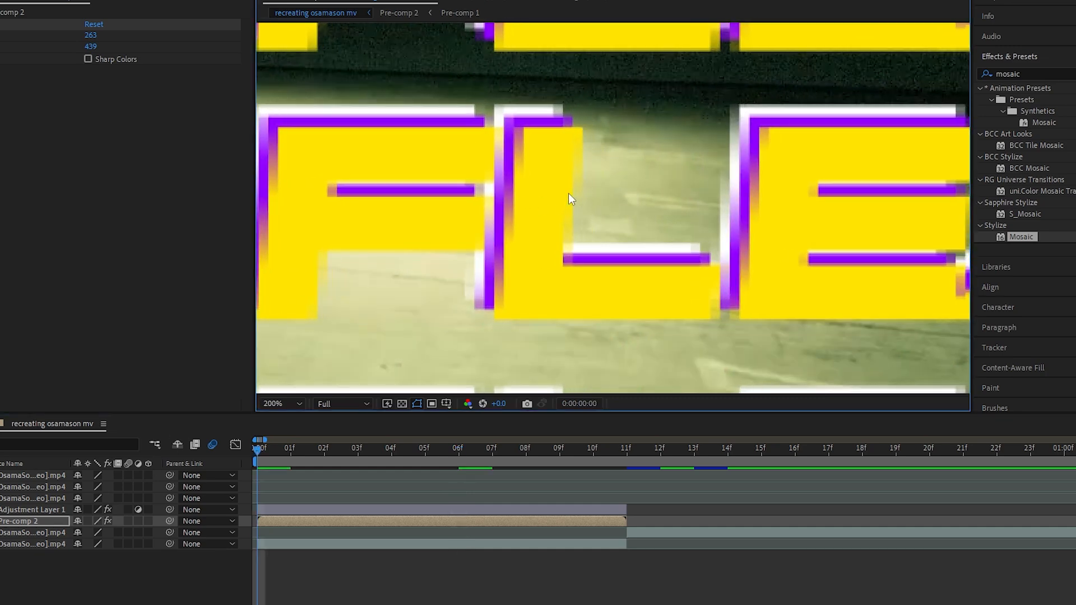
scroll(566, 200, down, 4)
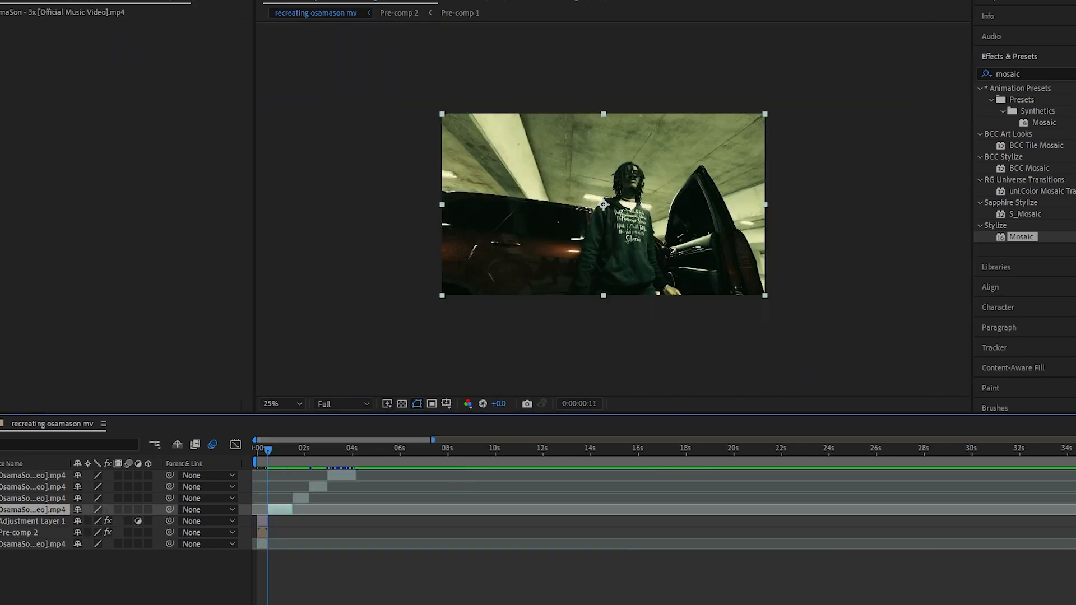
Cut the performer out of the second clip with Roto Brush, using a feather of 19.2 and an edge shift of -47%
key(minus)
key(minus)
key(minus)
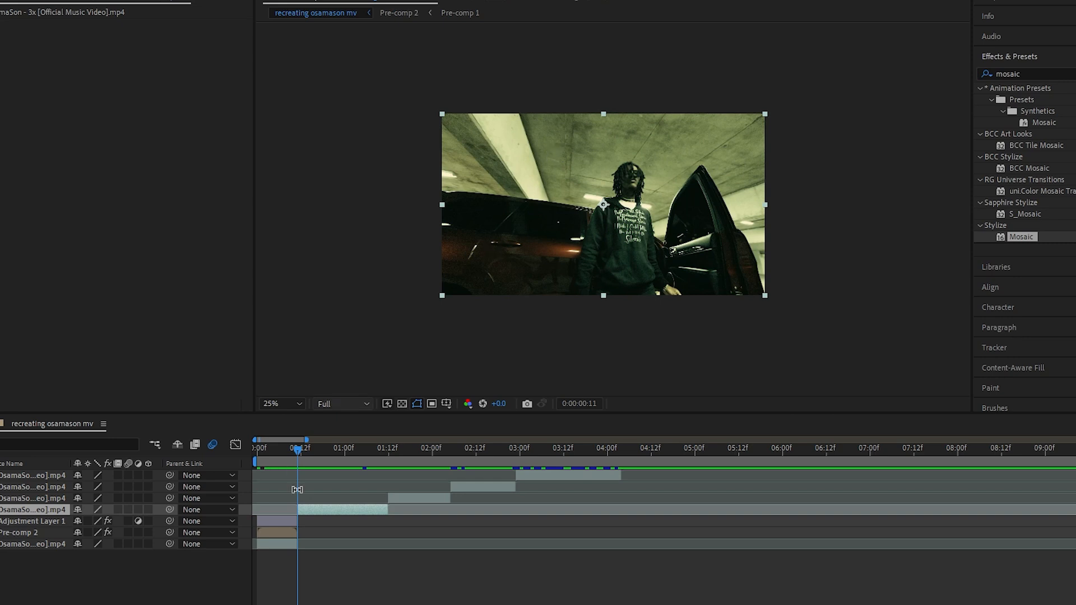
double_click(329, 512)
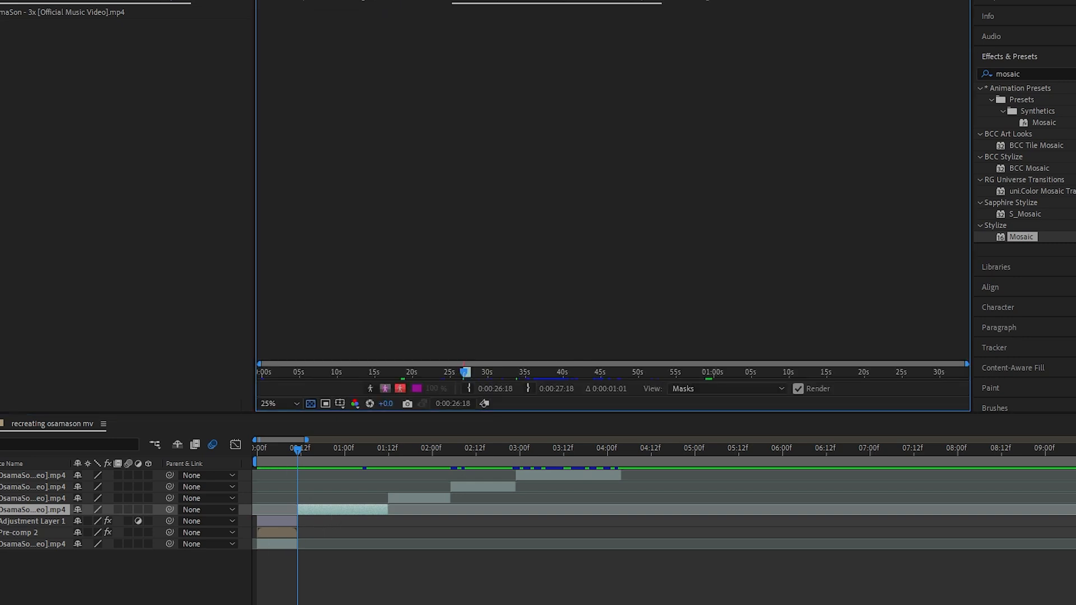
key(period)
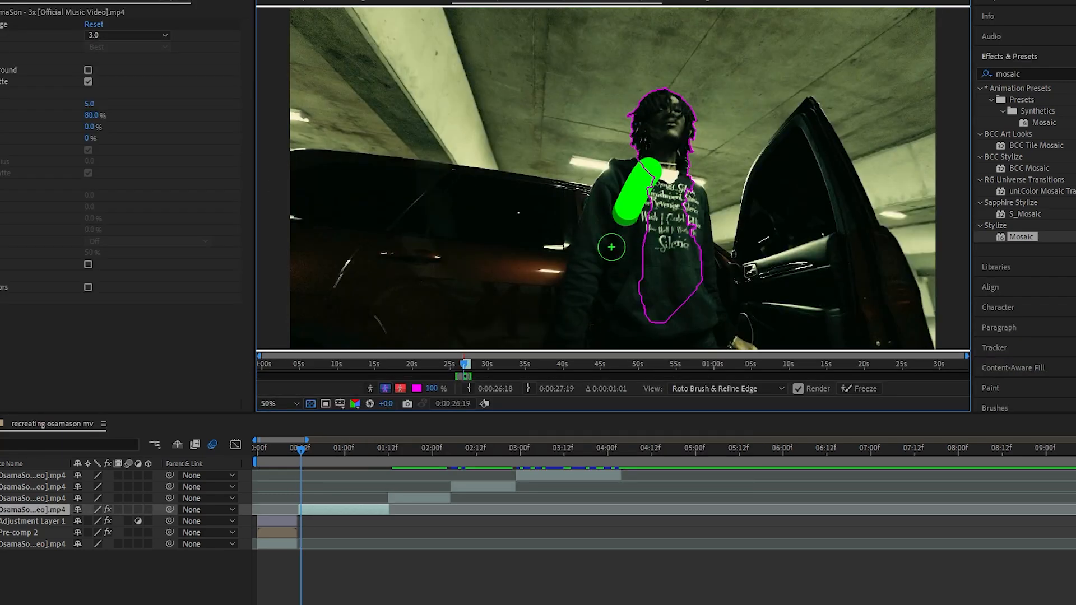
drag(612, 247, 588, 314)
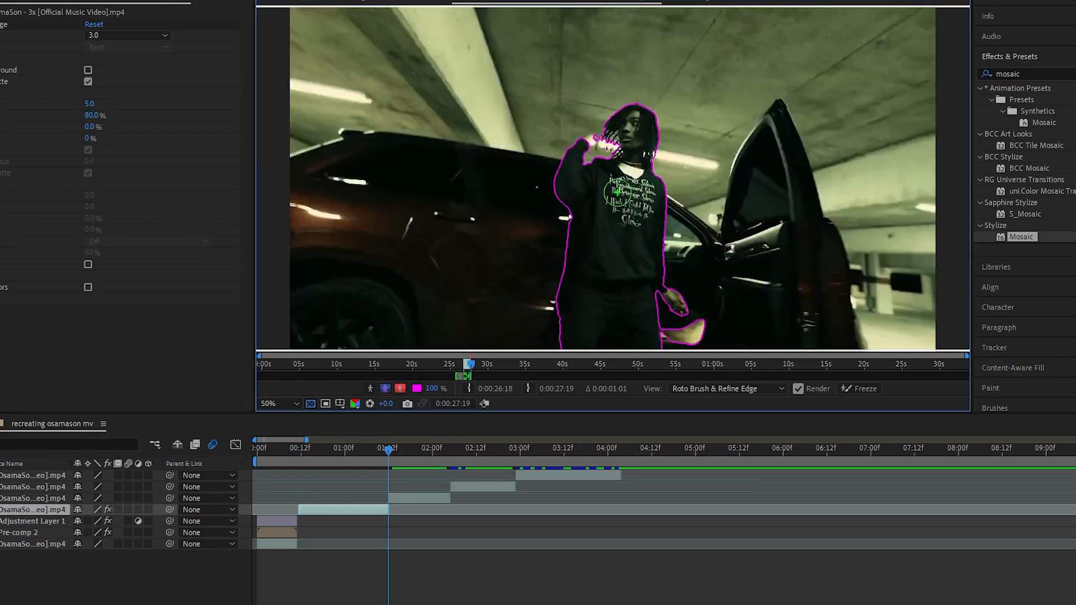
scroll(679, 237, down, 2)
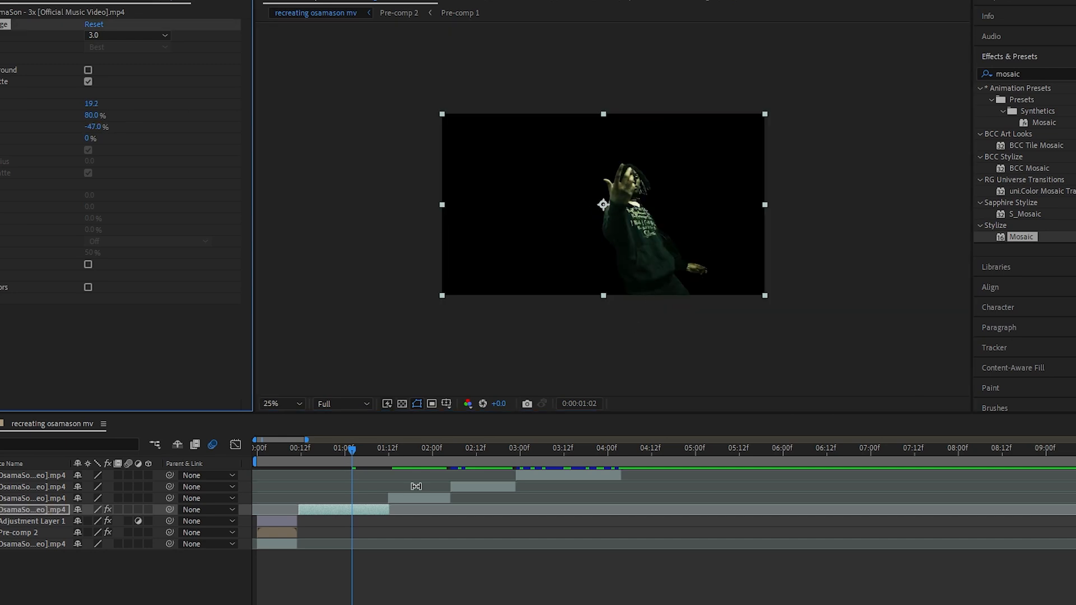
drag(349, 450, 341, 449)
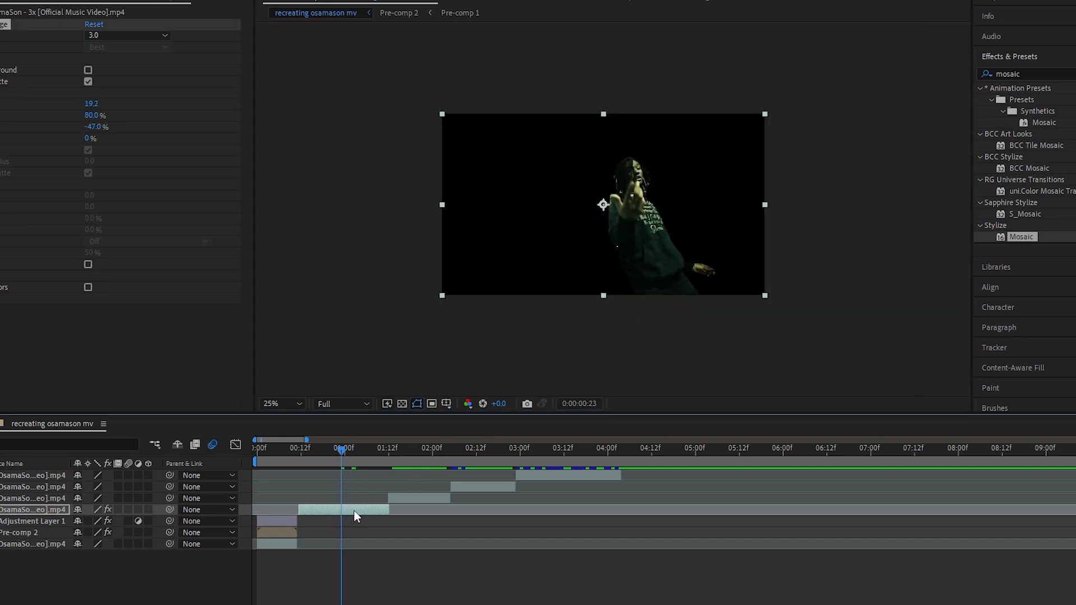
Duplicate the rotoscoped clip and replace the lower copy's Roto Brush effect with Motion Tile
key(ctrl+d)
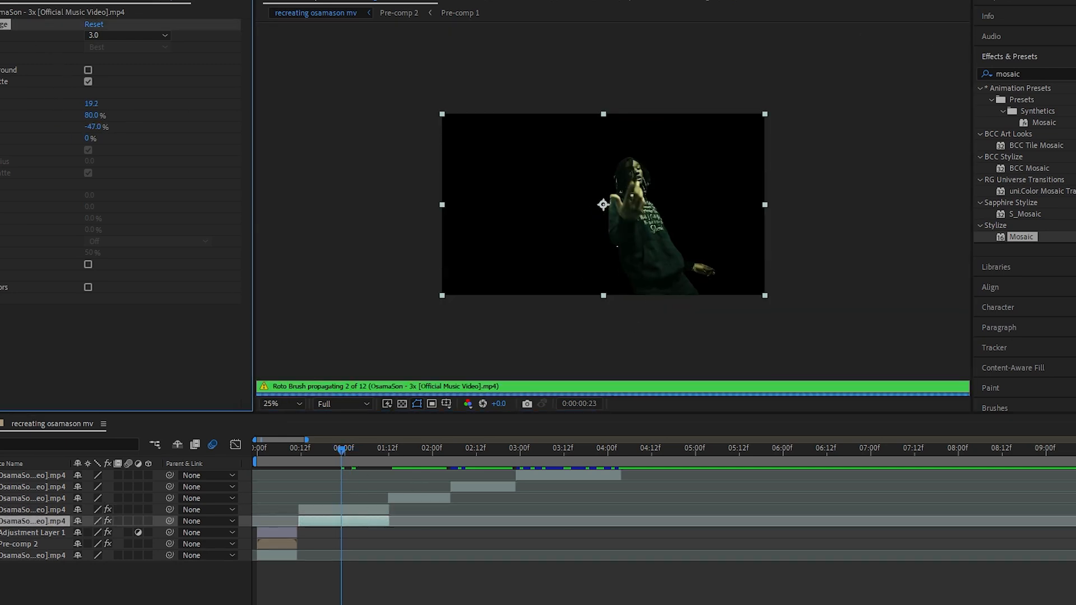
key(Delete)
drag(1046, 74, 916, 72)
key(BackSpace)
text(m)
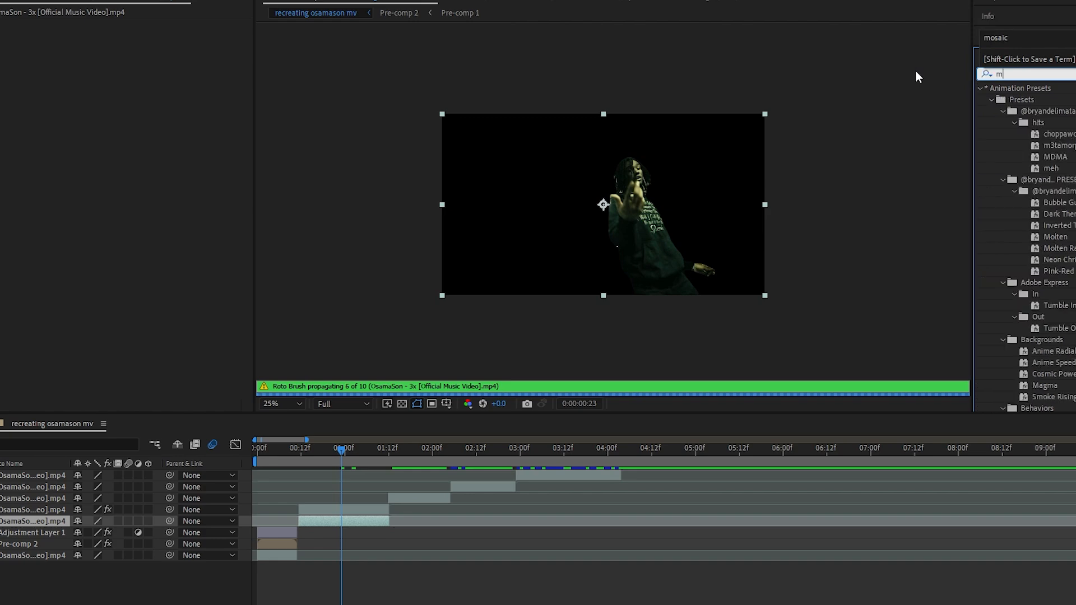
text(otion)
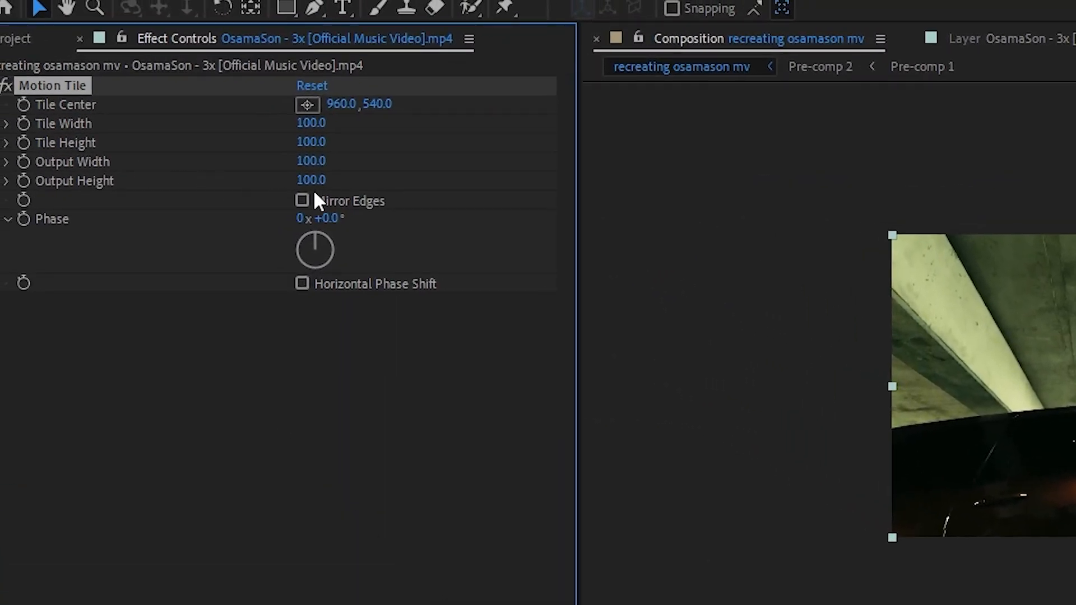
Set the Motion Tile output height to 60 to leave black bars above and below the background clip
mouse_move(325, 185)
mouse_down()
mouse_move(312, 183)
mouse_move(322, 183)
mouse_up()
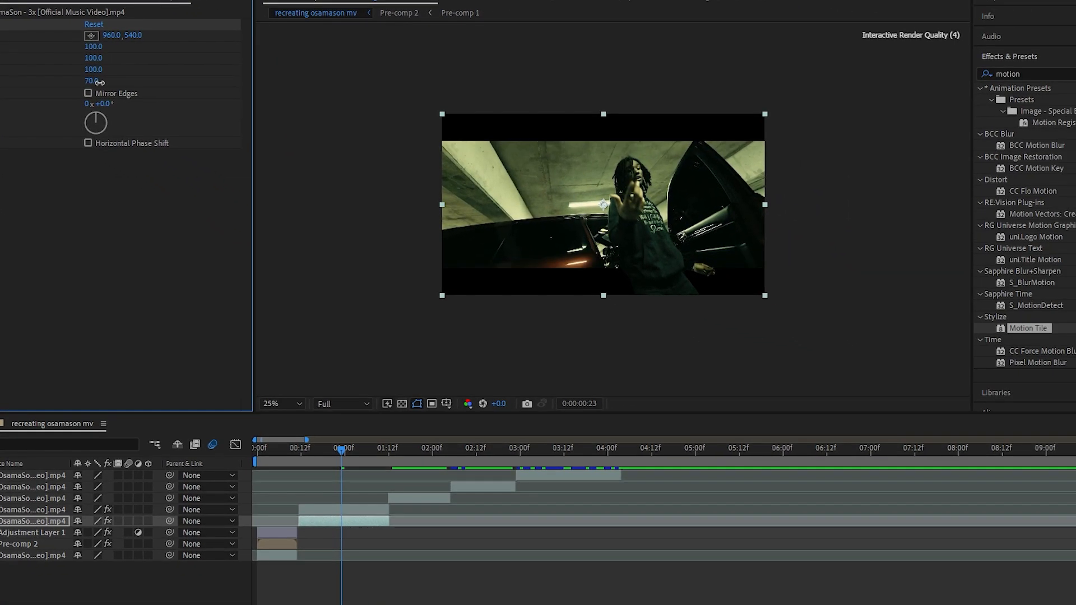
drag(100, 83, 108, 93)
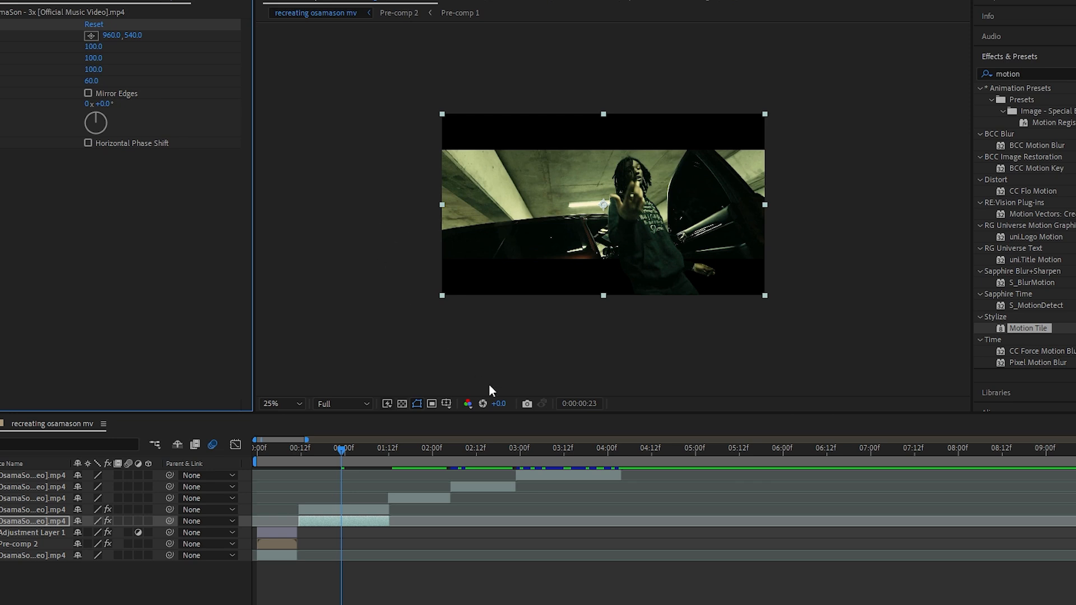
scroll(433, 288, up, 2)
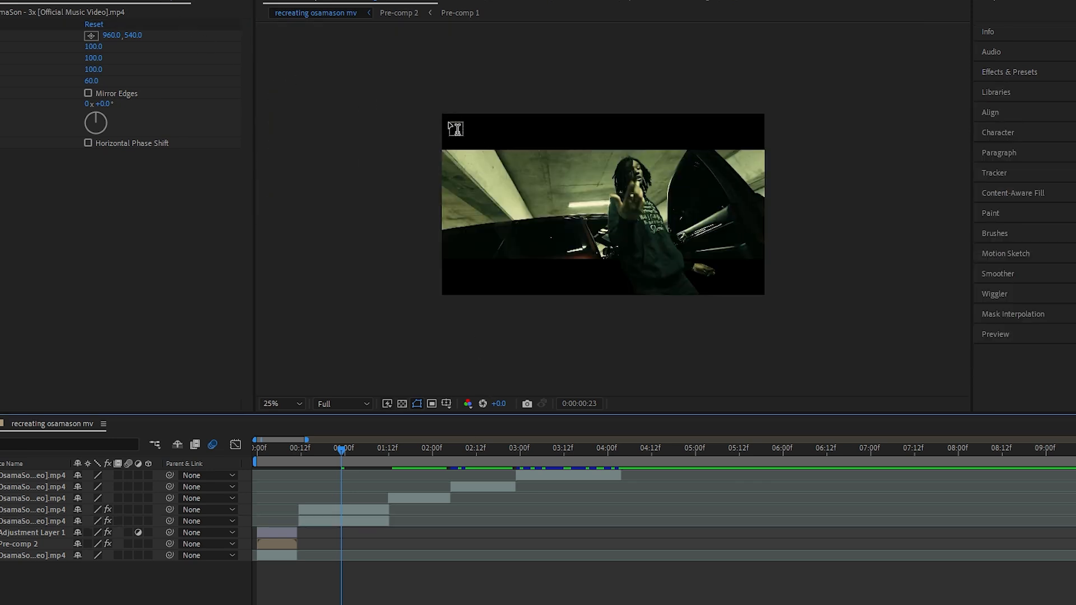
Add a yellow FLEX MUSIX FLEX TODAY title spanning the upper black bar, layered between the cut-out performer and the background clip
drag(446, 121, 709, 281)
text(MUSIX FLEX TODAY)
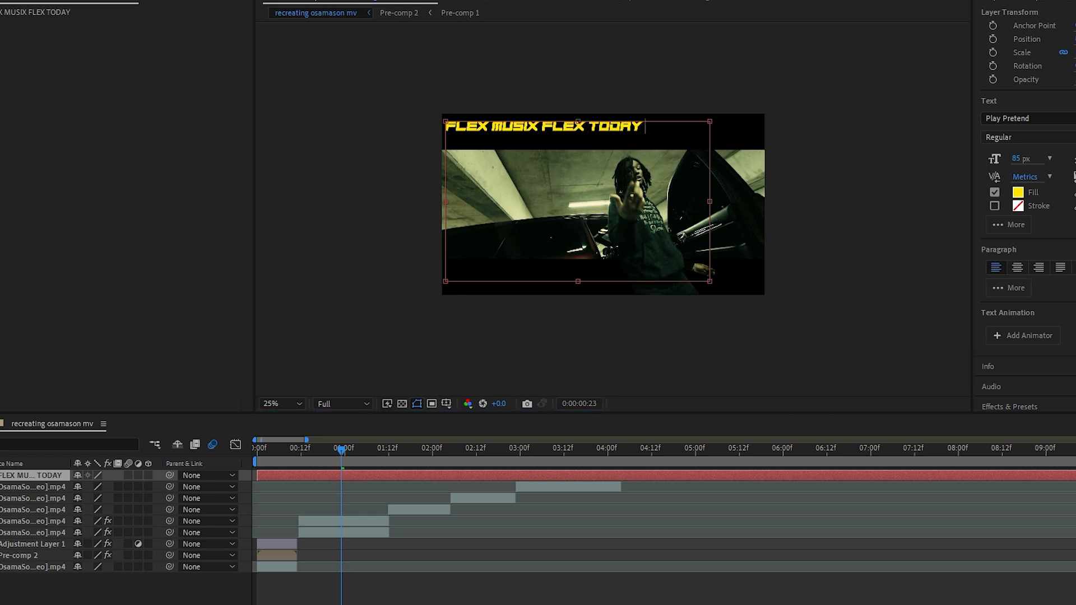
drag(514, 134, 435, 40)
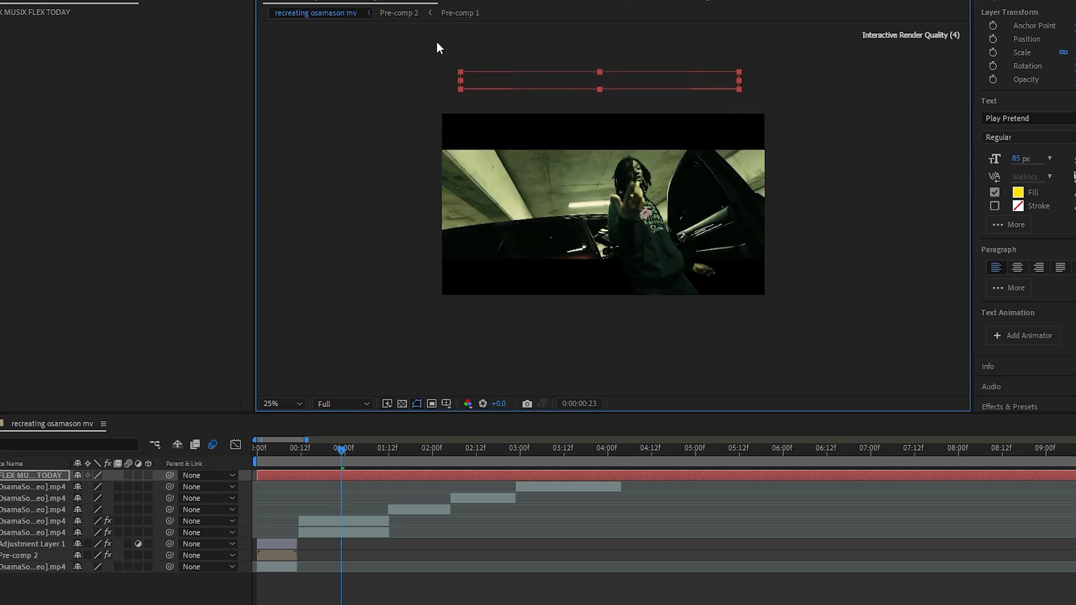
drag(511, 50, 526, 134)
drag(452, 122, 442, 107)
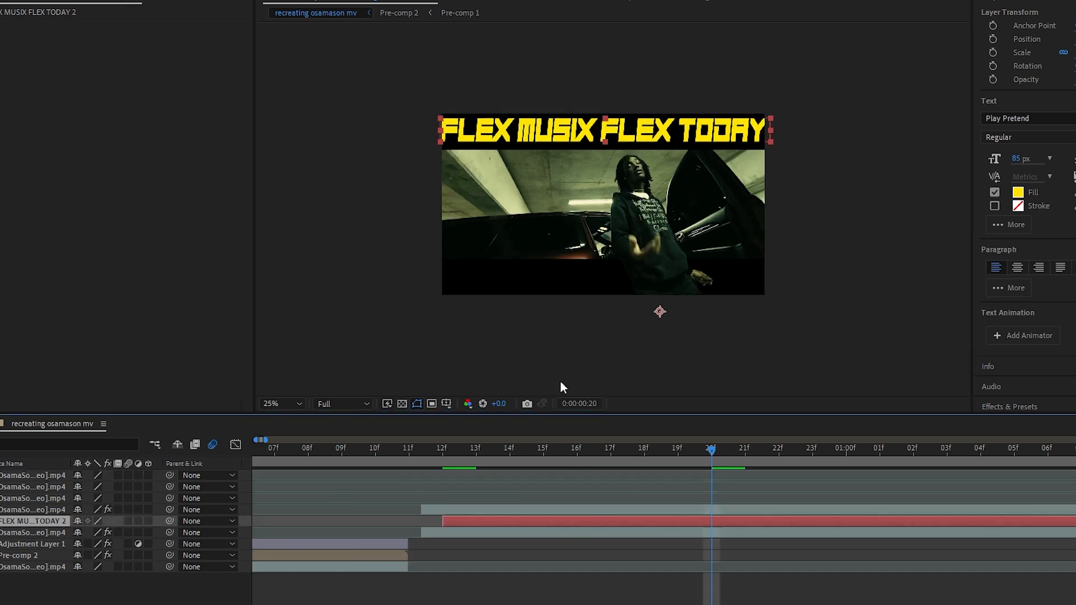
Duplicate the title and move the copy down into the lower black bar at position 1296, 2063
key(ctrl+d)
key(p)
drag(112, 532, 690, 556)
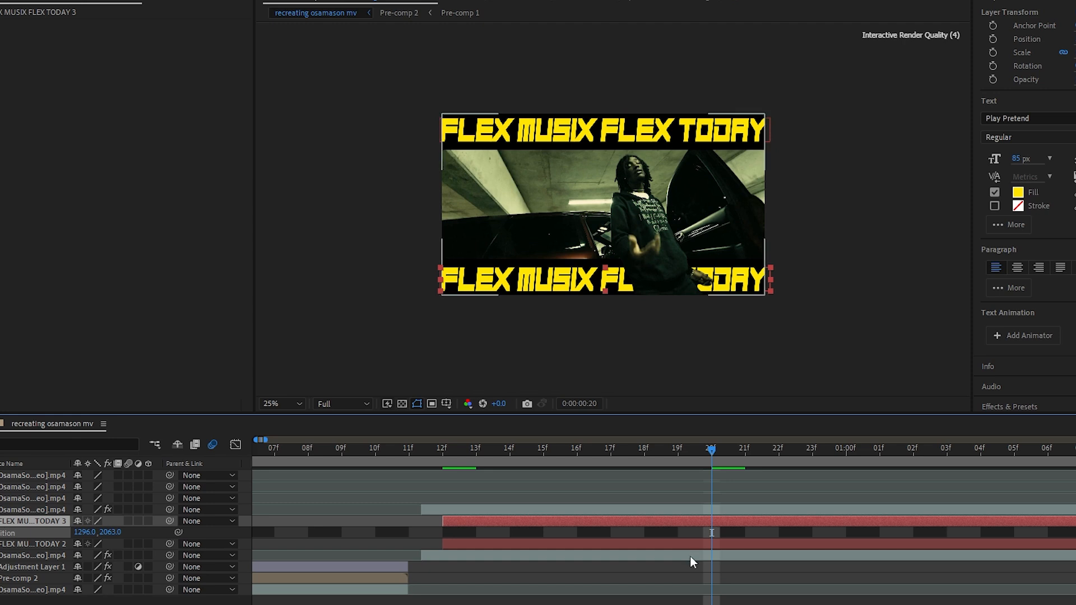
Change the lower title's fill colour to red FF0000
click(1018, 192)
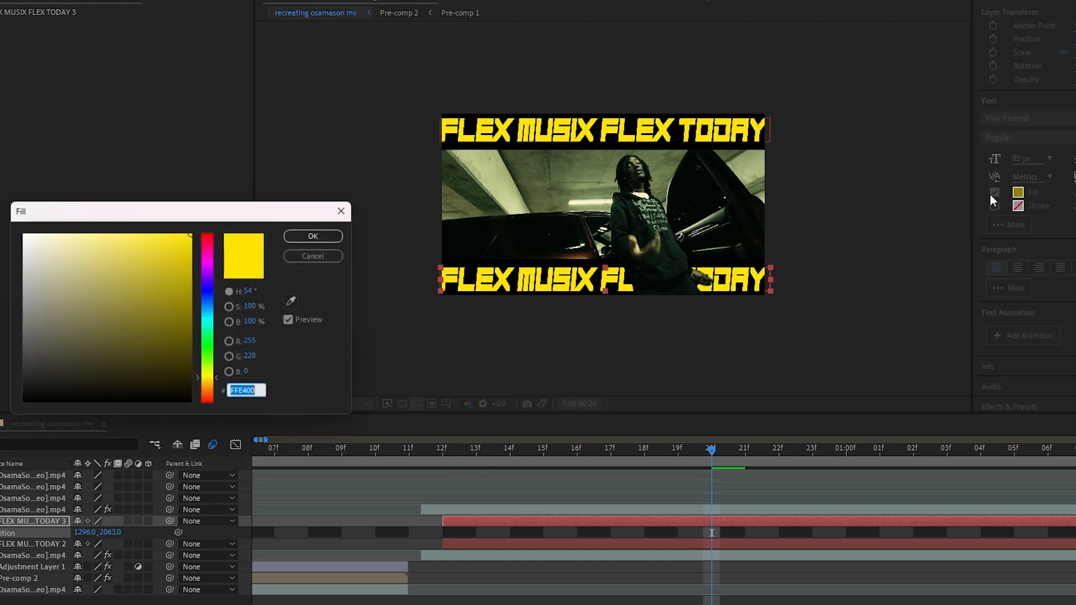
drag(205, 242, 207, 231)
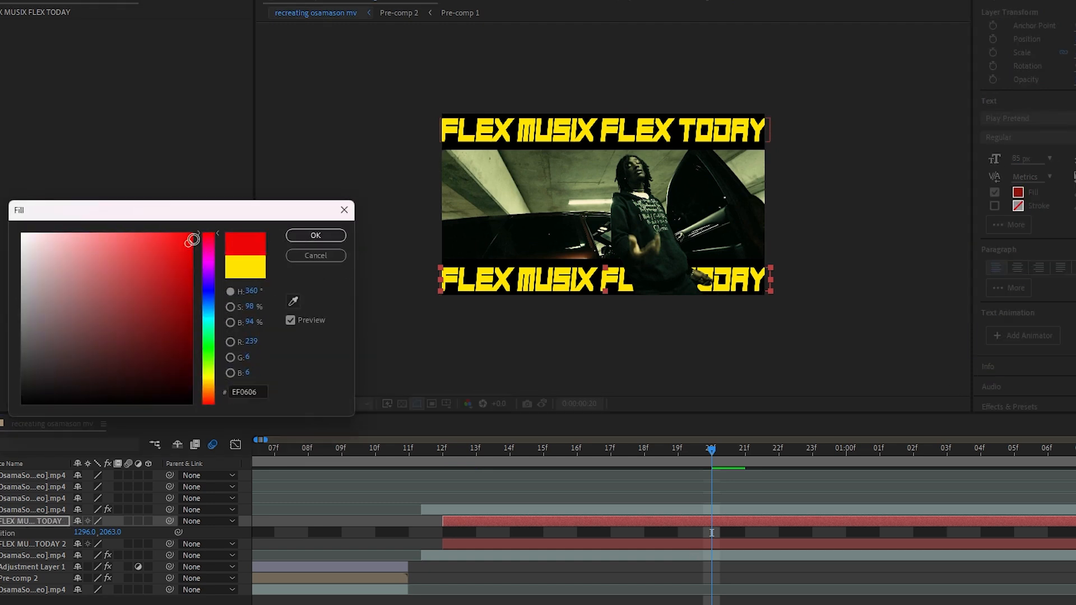
click(315, 236)
Change the upper title's fill colour to red as well and collapse the open layer properties
click(666, 543)
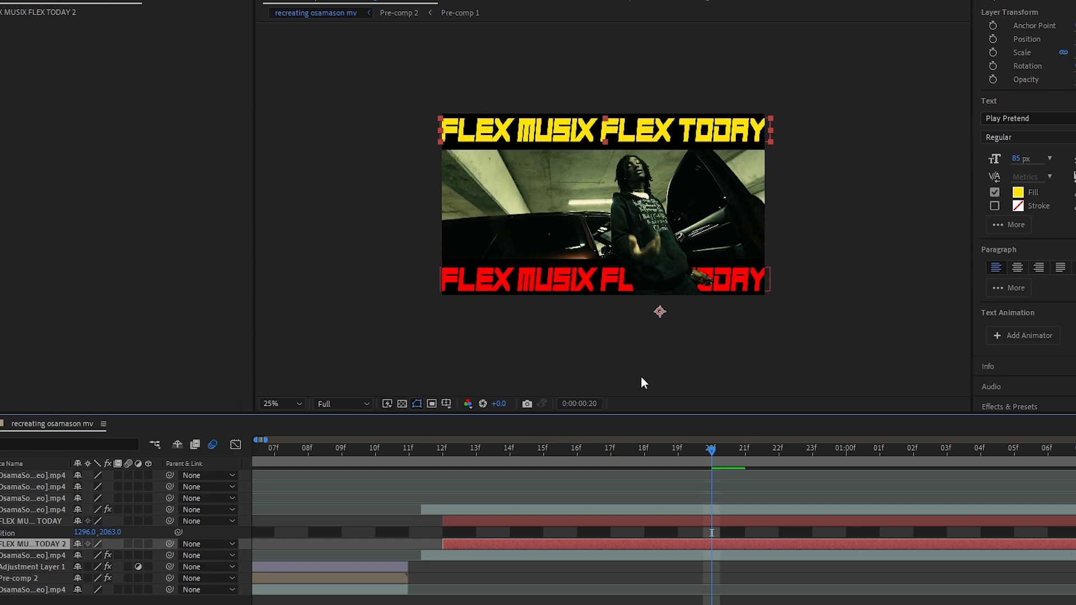
click(1019, 192)
click(207, 233)
drag(28, 235, 195, 232)
click(315, 236)
click(664, 542)
key(u)
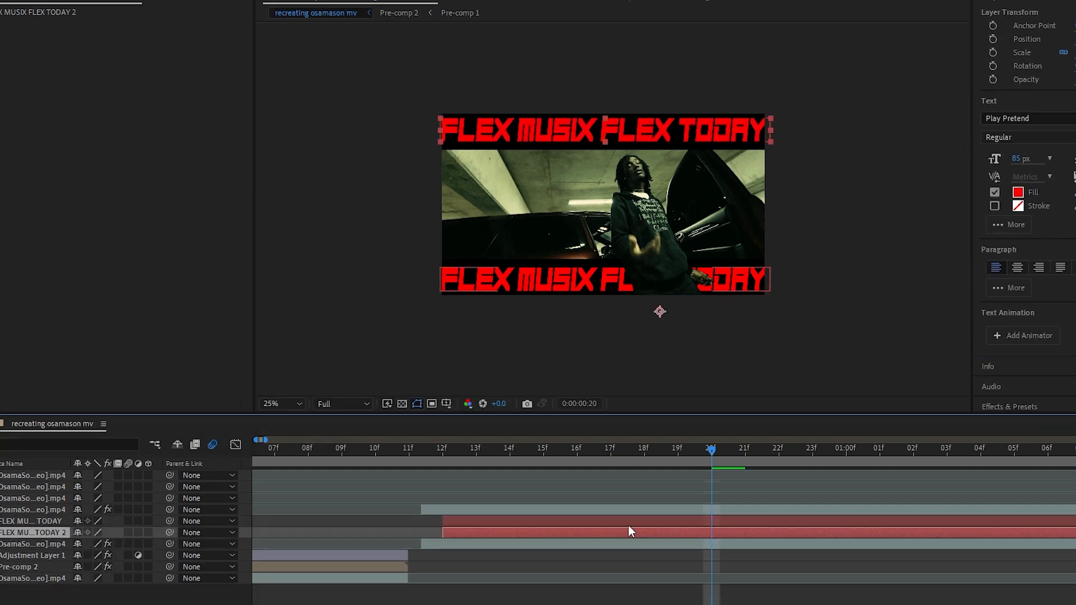
Replace the upper title with a duplicate of the lower red title moved up into the upper black bar
click(631, 521)
key(Delete)
key(ctrl+d)
key(p)
drag(108, 532, 6, 533)
key(p)
click(424, 523)
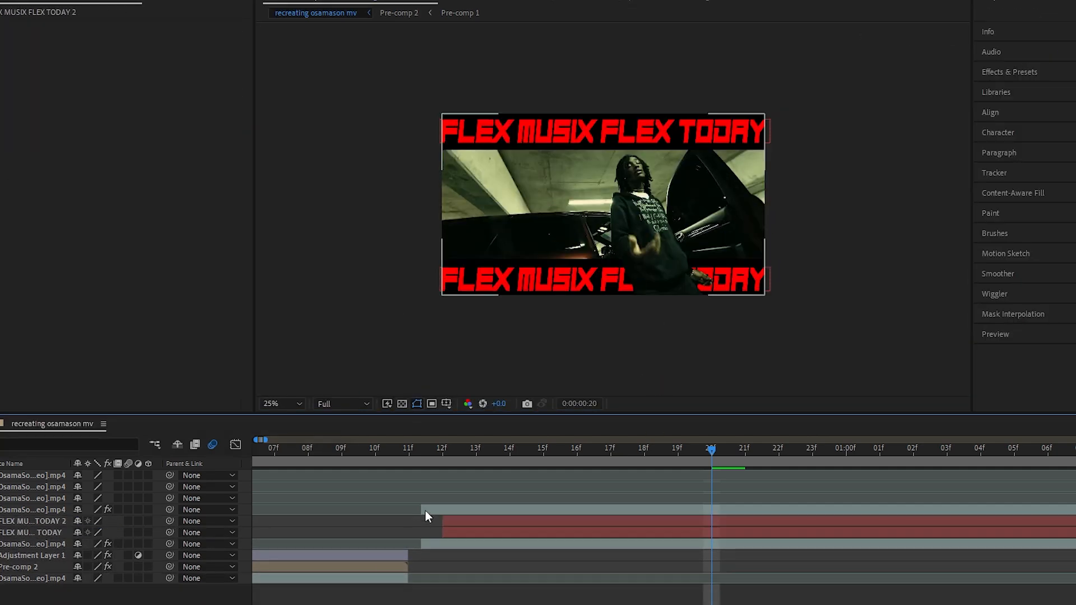
Duplicate the upper title at frame 12 and offset the copy slightly down and to the right of the original
click(442, 449)
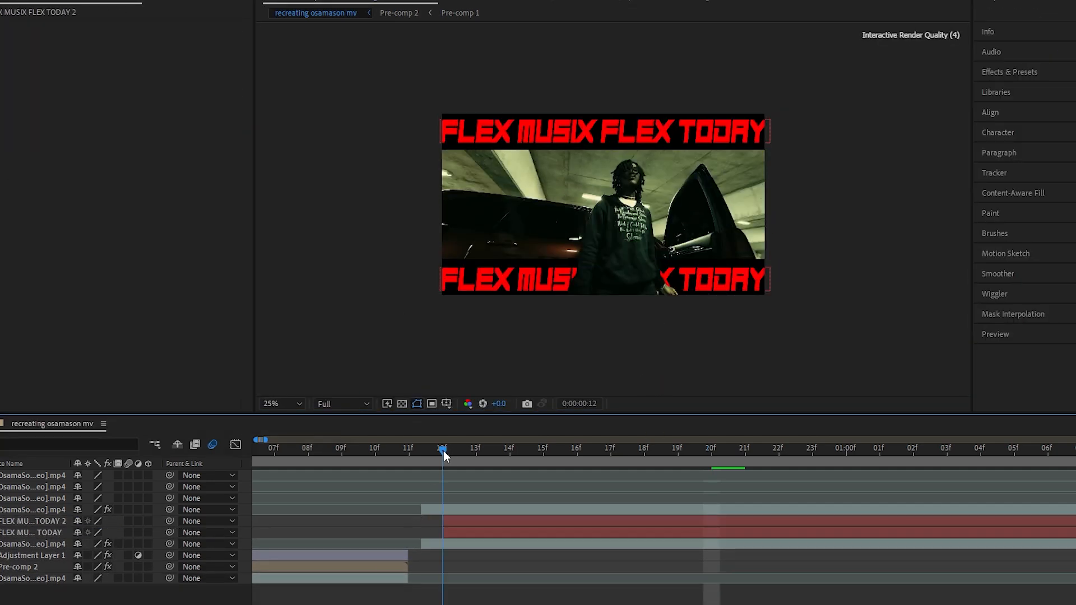
click(463, 521)
key(ctrl+d)
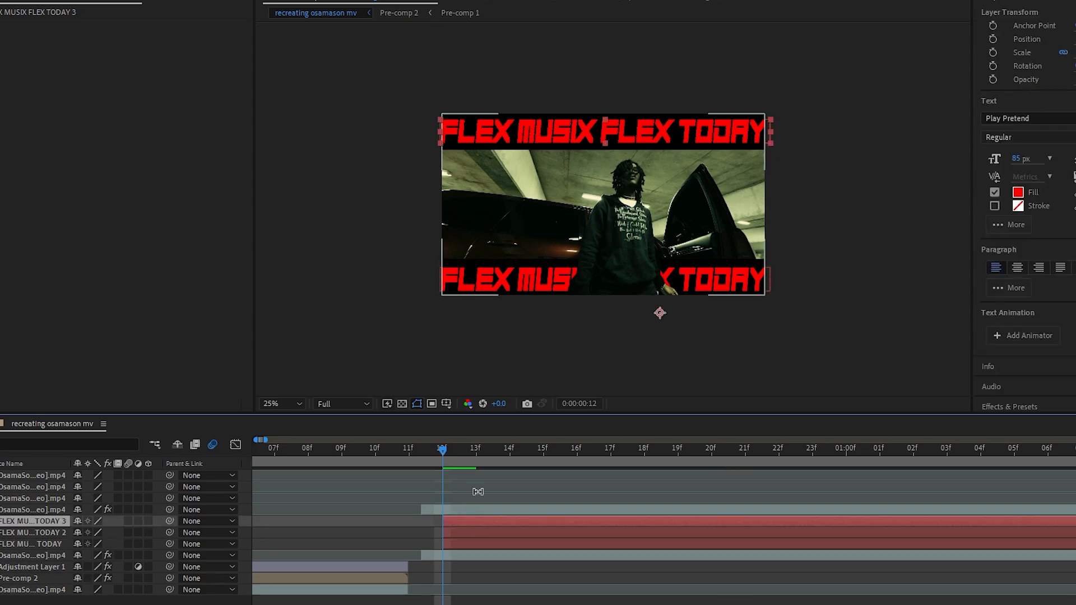
scroll(491, 130, up, 2)
drag(519, 163, 545, 249)
scroll(533, 238, up, 1)
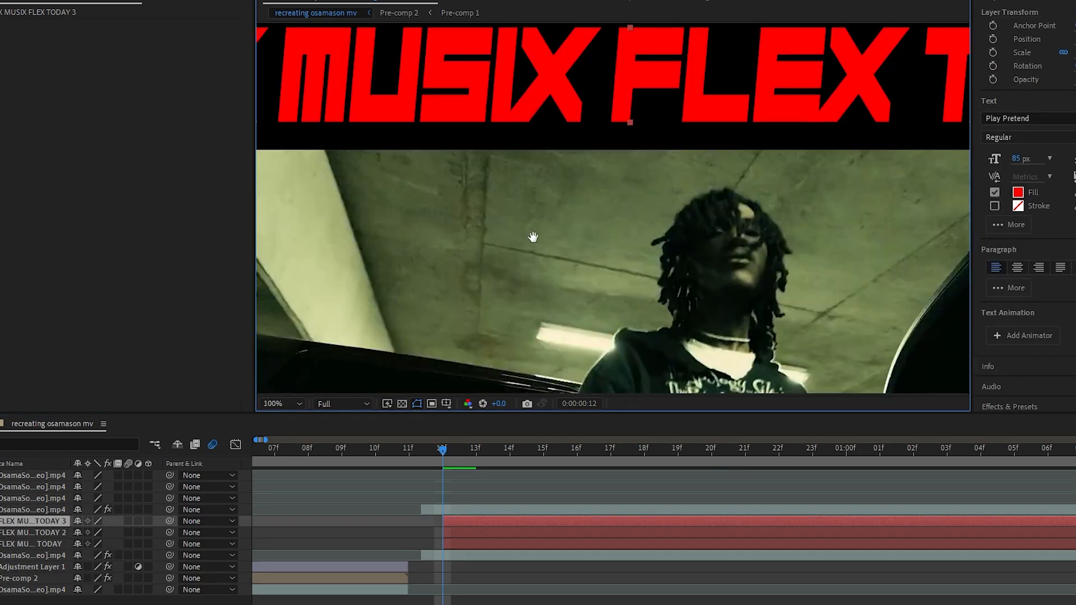
drag(361, 144, 662, 231)
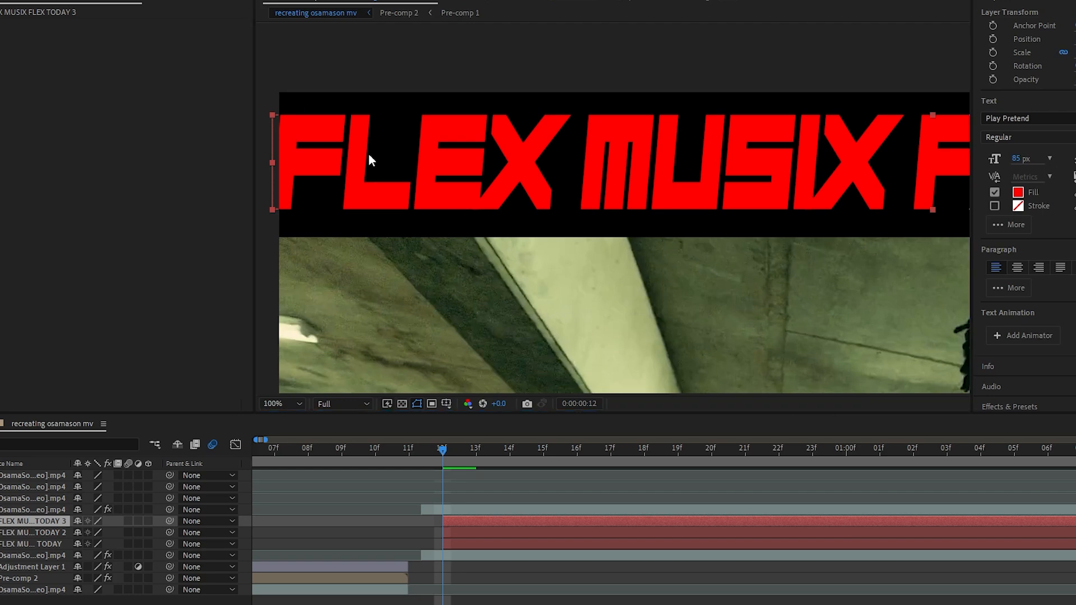
drag(350, 148, 354, 153)
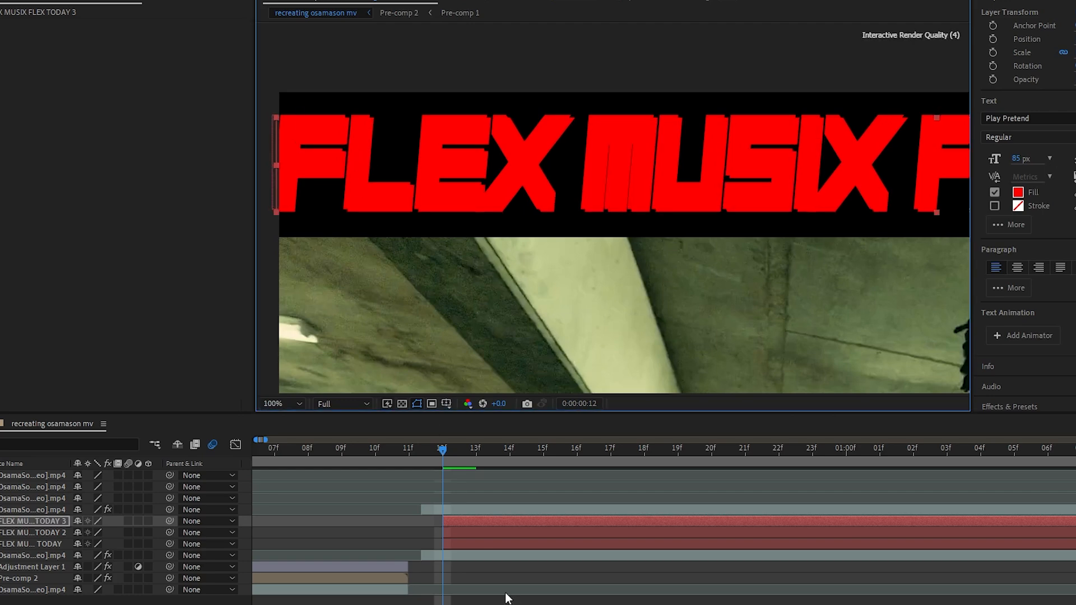
Set the fill of the rear copy of the upper title to white FFFFFF
click(468, 531)
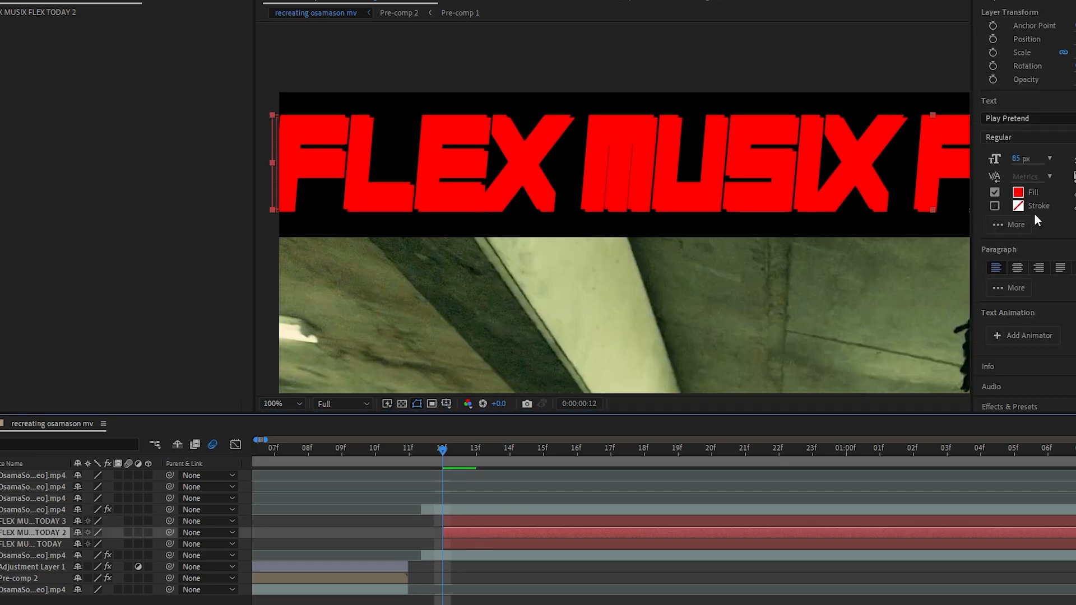
click(1017, 192)
click(93, 250)
click(23, 235)
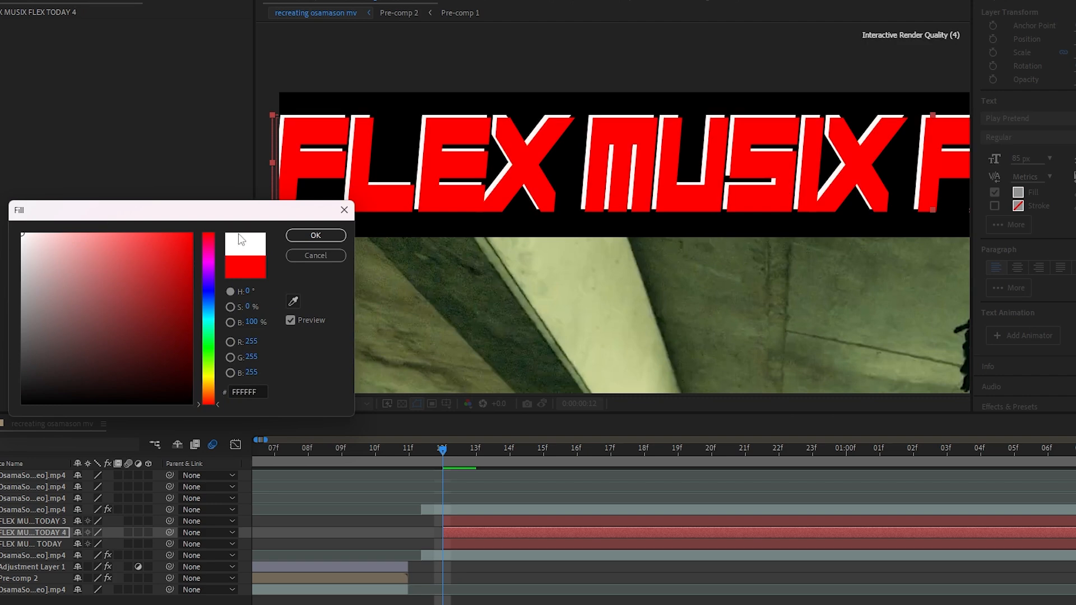
click(312, 237)
Duplicate the lower title and offset the front copy slightly down and to the right
scroll(653, 241, down, 1)
drag(732, 297, 569, 126)
scroll(524, 222, down, 1)
scroll(560, 200, up, 1)
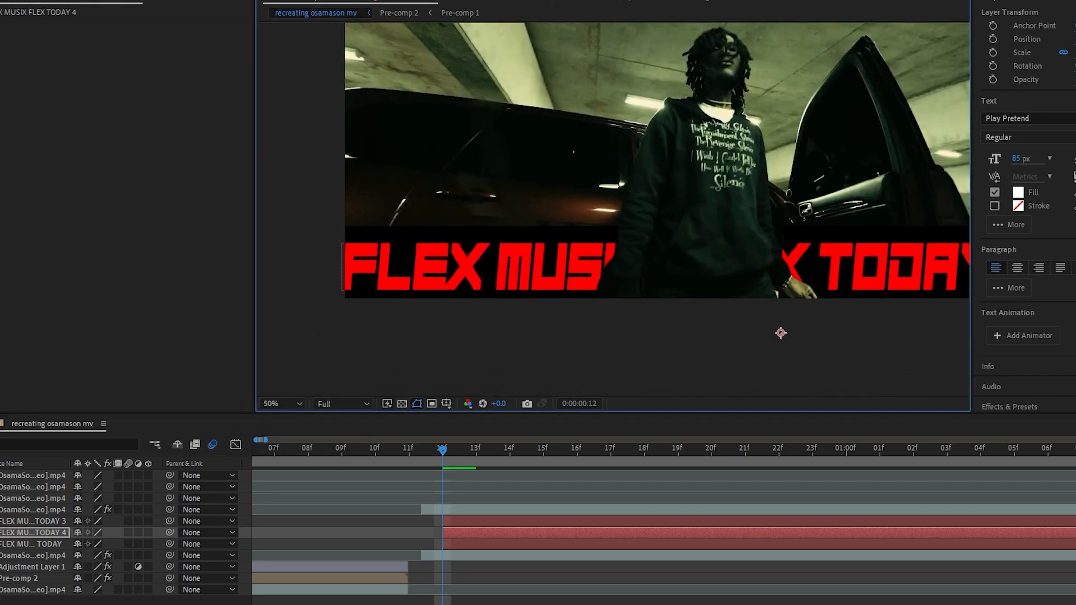
click(486, 542)
key(ctrl+d)
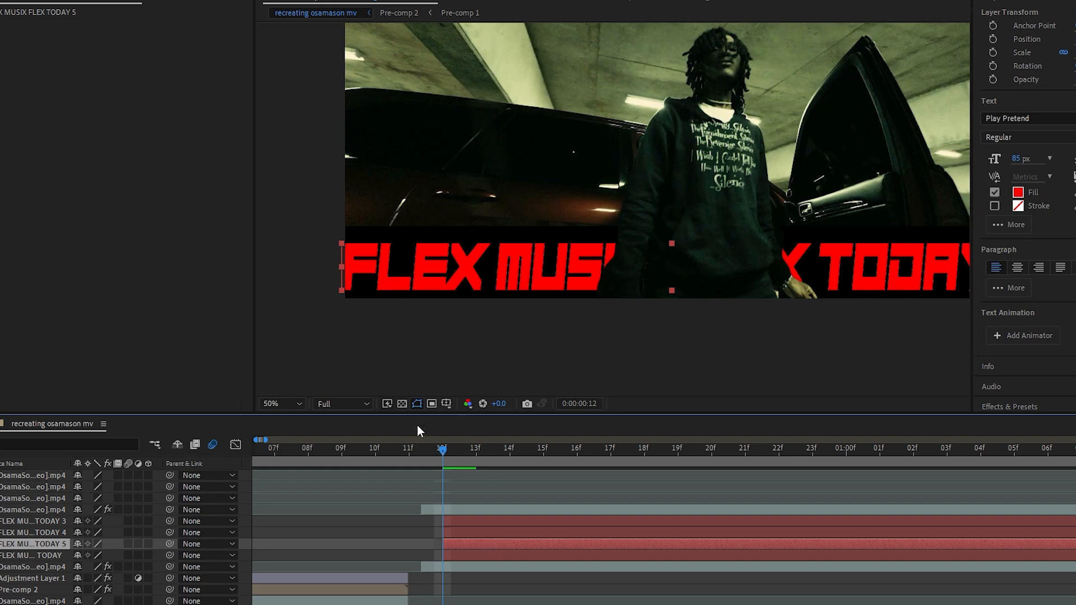
drag(404, 275, 406, 275)
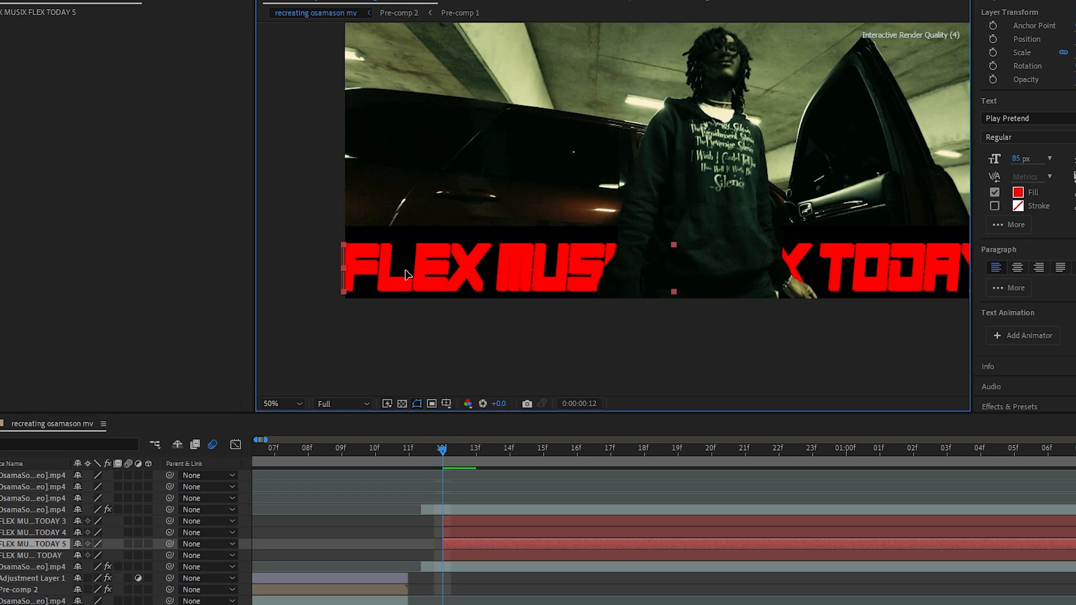
Set the fill of the rear copy of the lower title to white FFFFFF
click(509, 556)
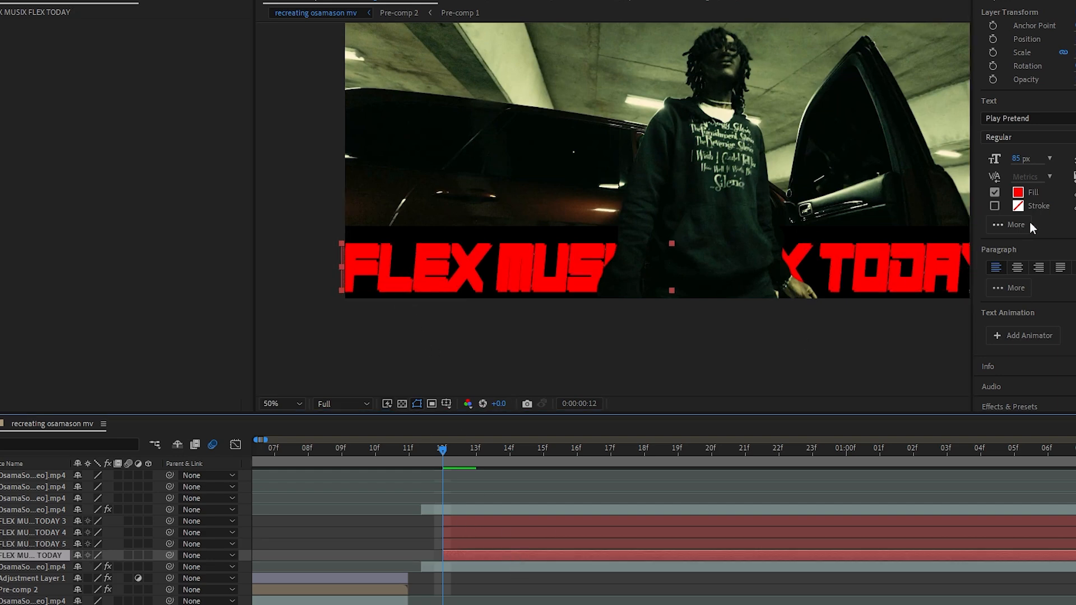
click(1018, 192)
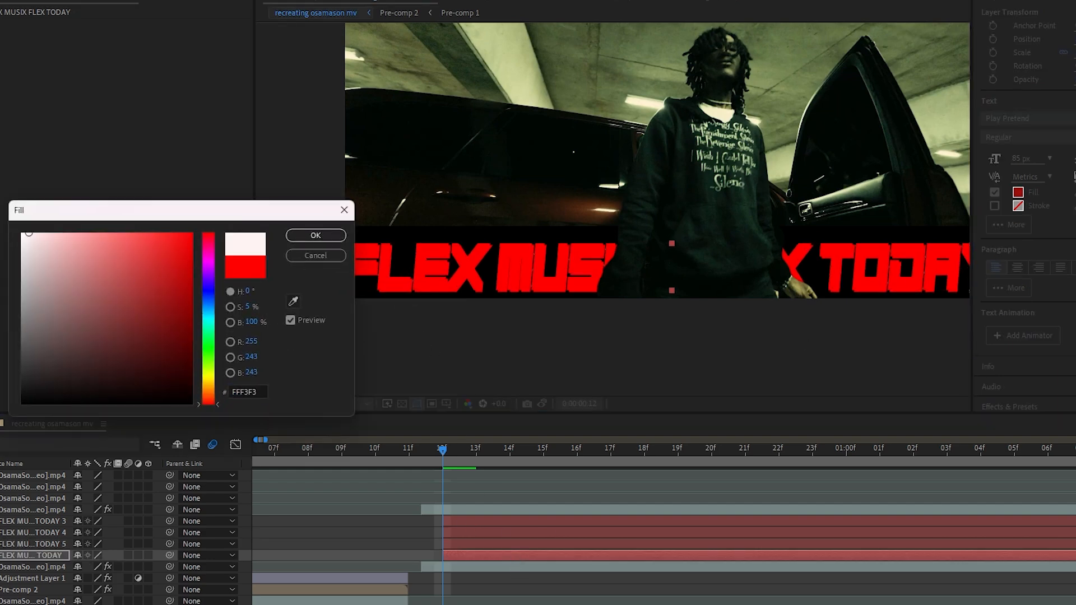
click(316, 236)
scroll(630, 347, down, 2)
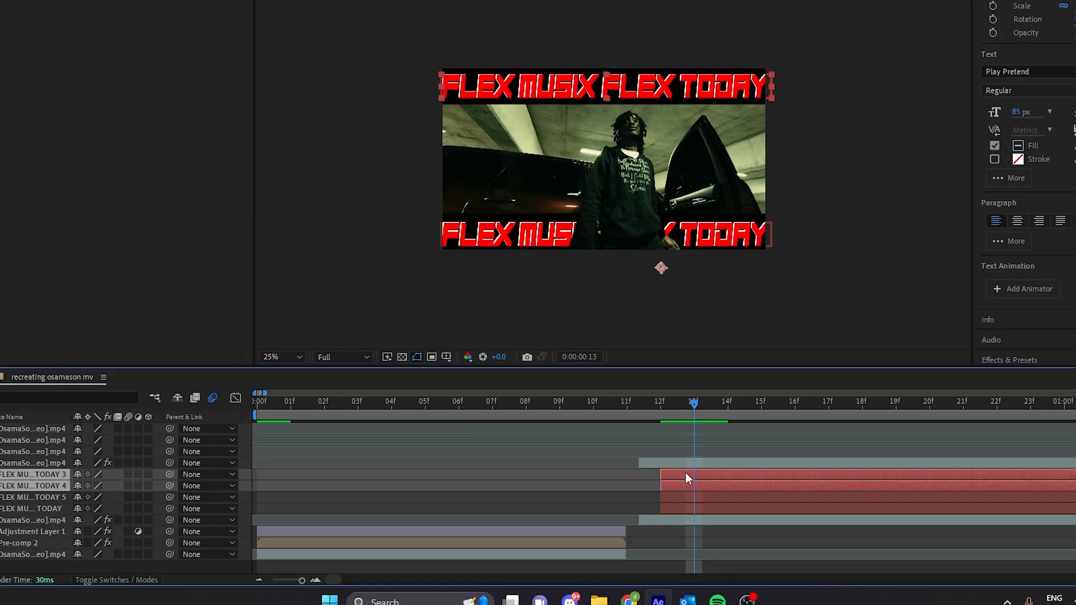
Pre-compose the two upper title layers as Pre-comp 3, moving all attributes into the new composition
right_click(685, 524)
click(736, 325)
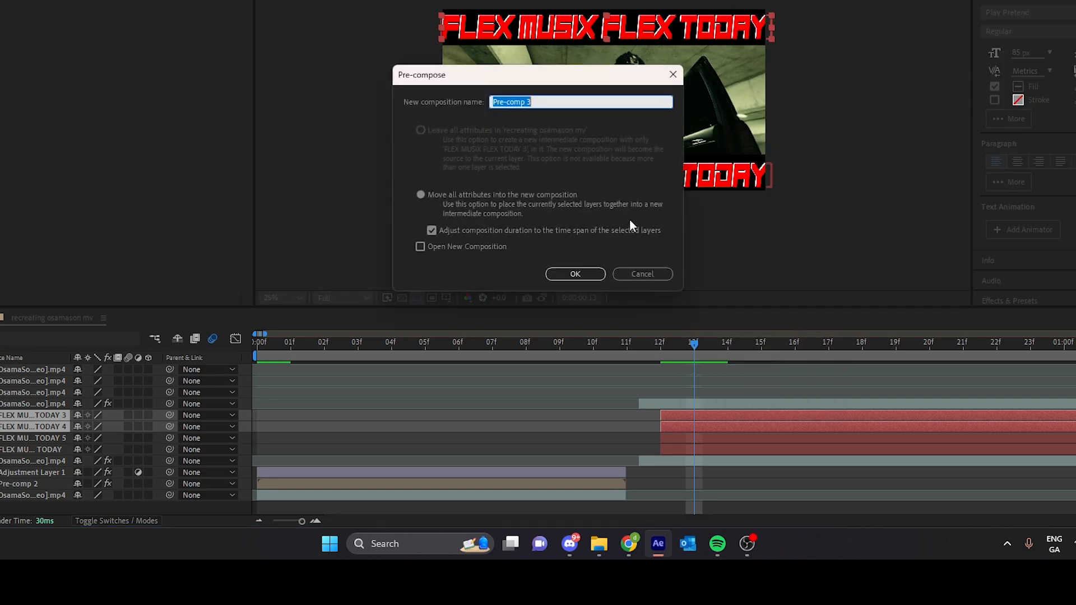
click(589, 277)
Pre-compose the two lower title layers together as Pre-comp 4
drag(246, 442, 244, 428)
right_click(701, 419)
right_click(787, 427)
click(861, 346)
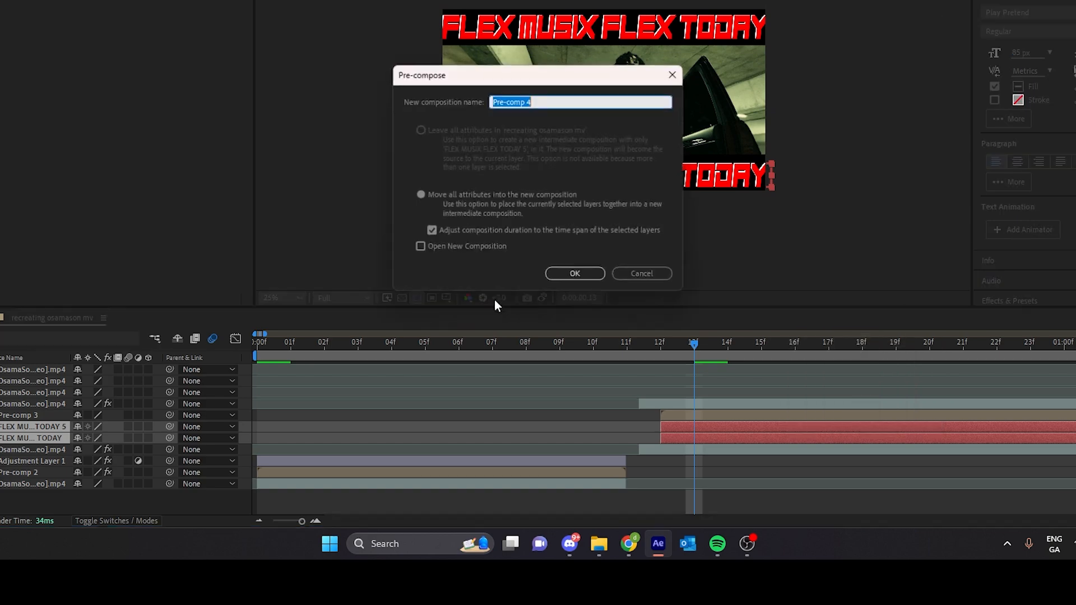
key(Return)
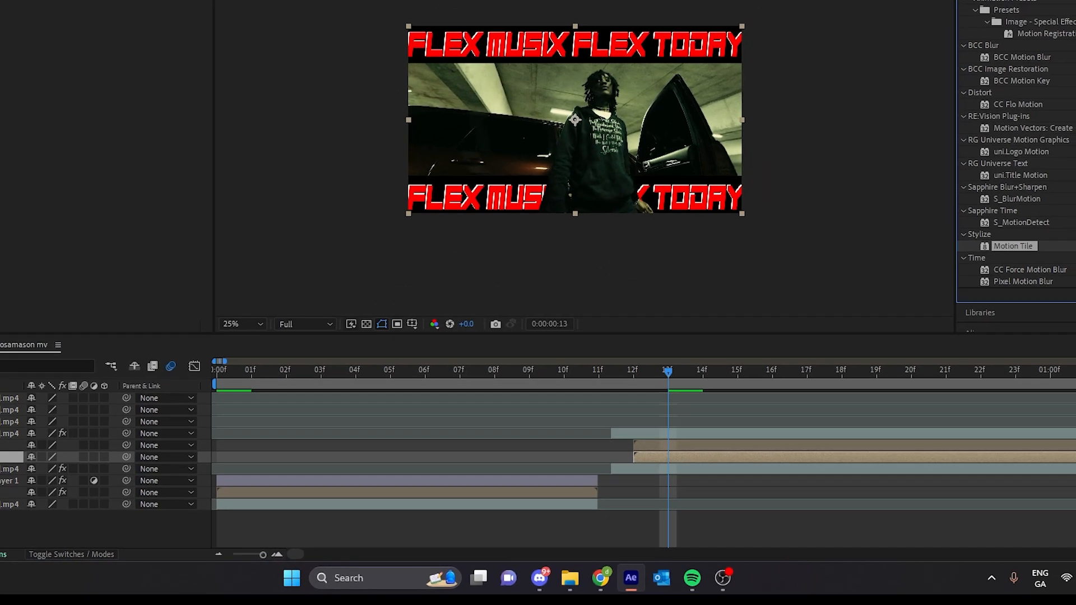
Find the S_Flicker effect, apply it to the upper title pre-comp and raise its first setting to 1.49
drag(981, 12, 913, 17)
text(flciker)
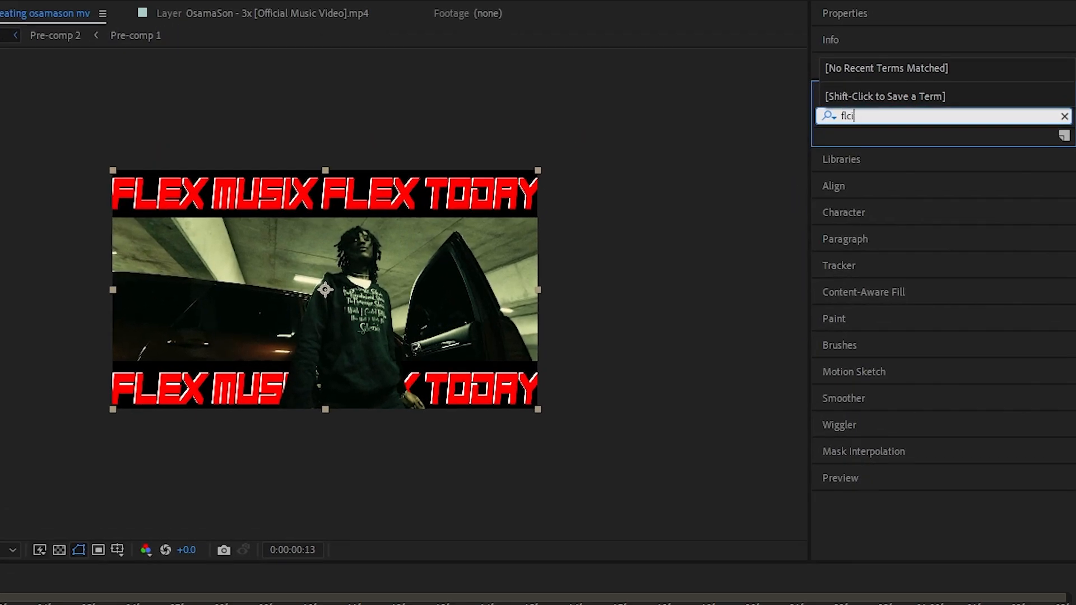
key(BackSpace)
key(BackSpace)
text(icker)
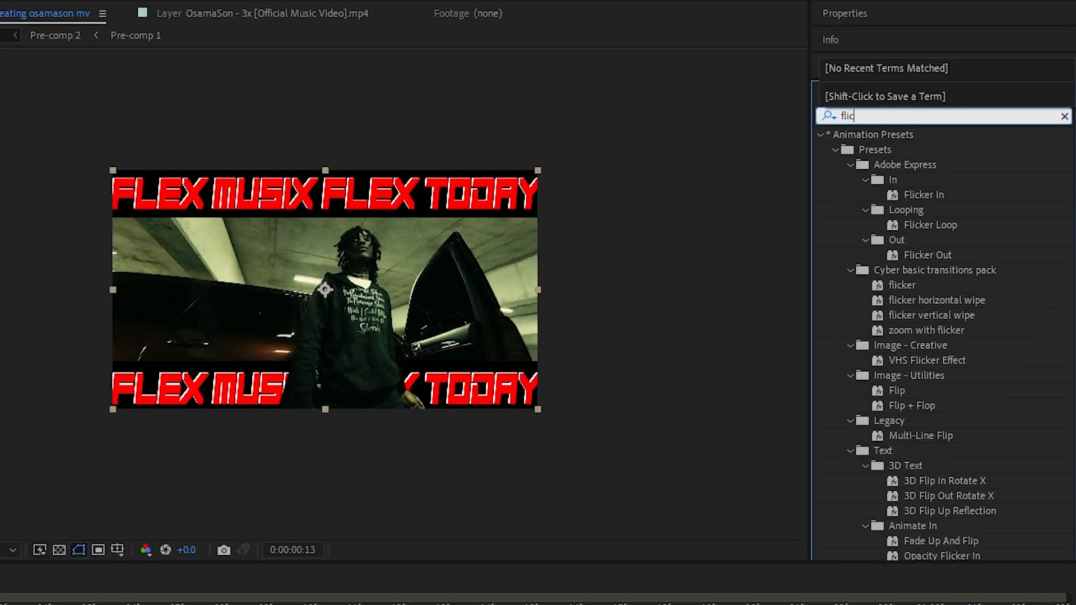
scroll(927, 378, down, 5)
scroll(922, 409, down, 3)
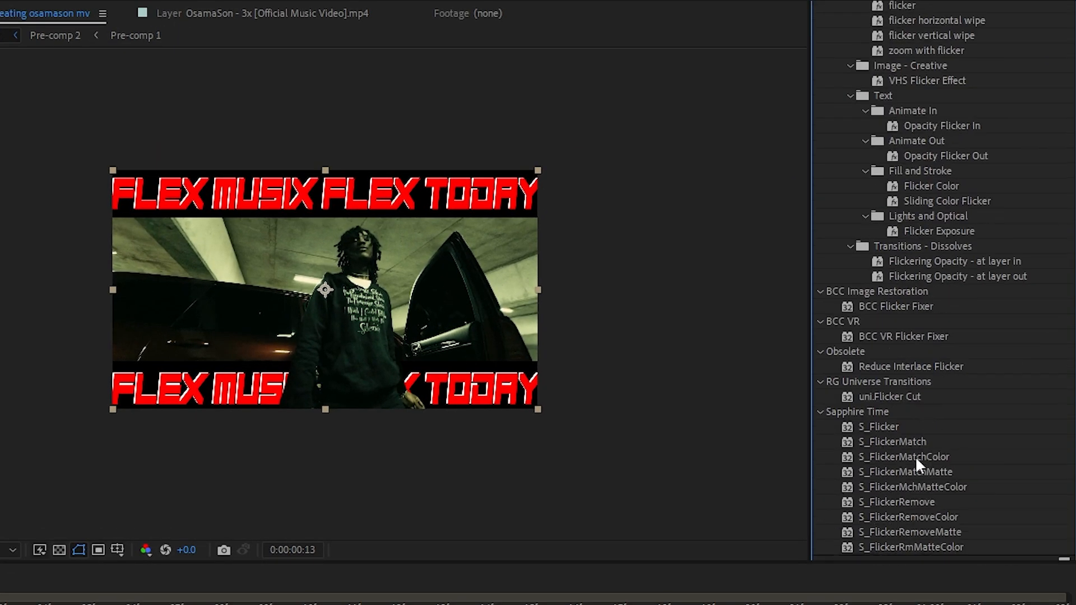
drag(878, 427, 661, 577)
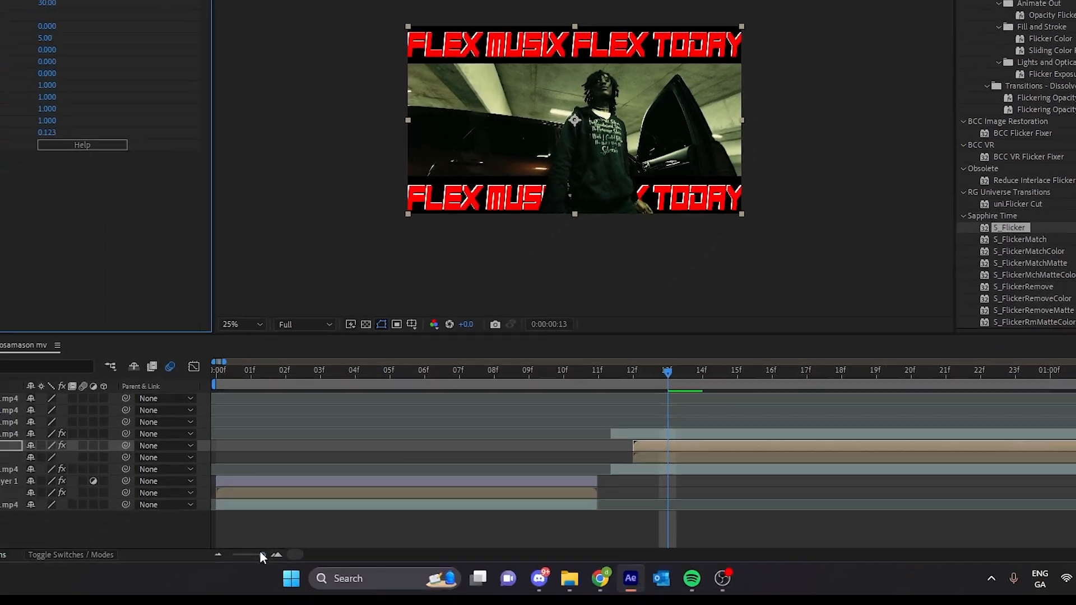
drag(303, 522, 303, 523)
drag(154, 23, 110, 19)
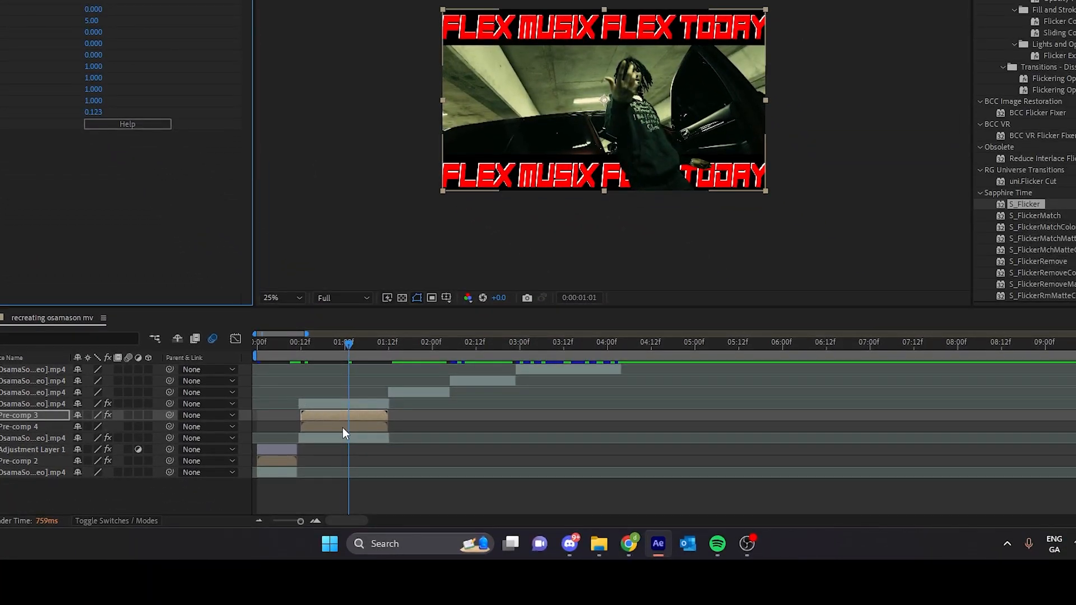
Vary the S_Flicker effect on the lower title pre-comp by setting its first value to 1.52 and its seed to 0.313
click(343, 428)
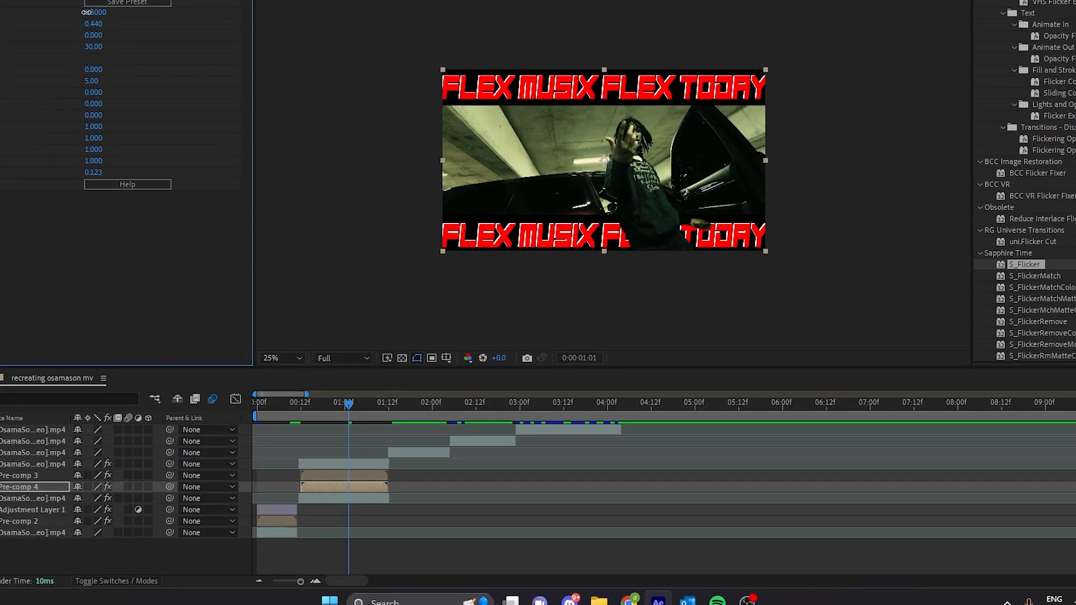
drag(96, 10, 98, 15)
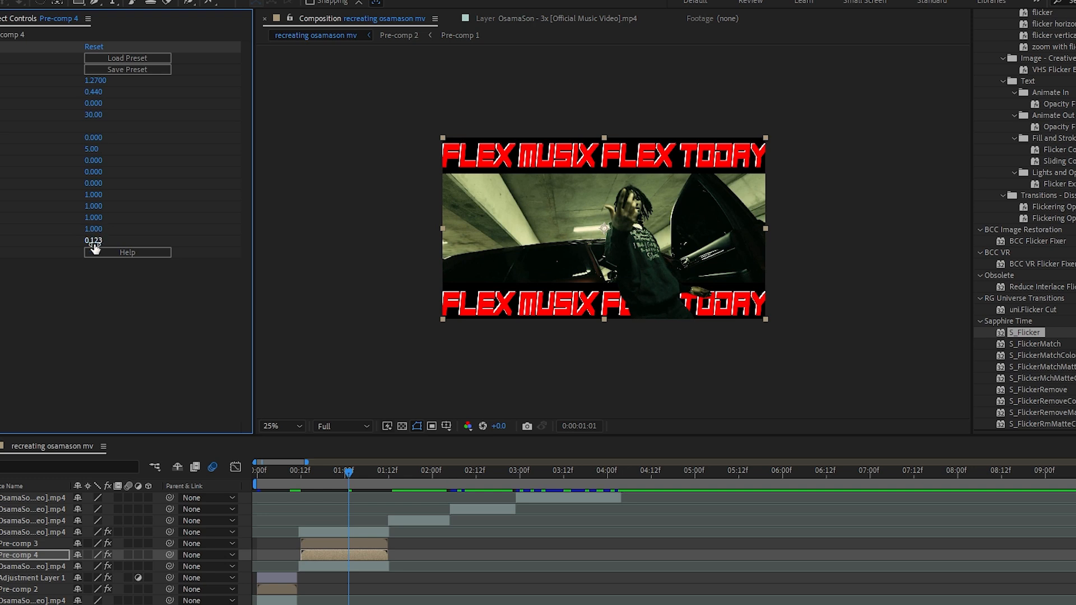
drag(93, 242, 98, 240)
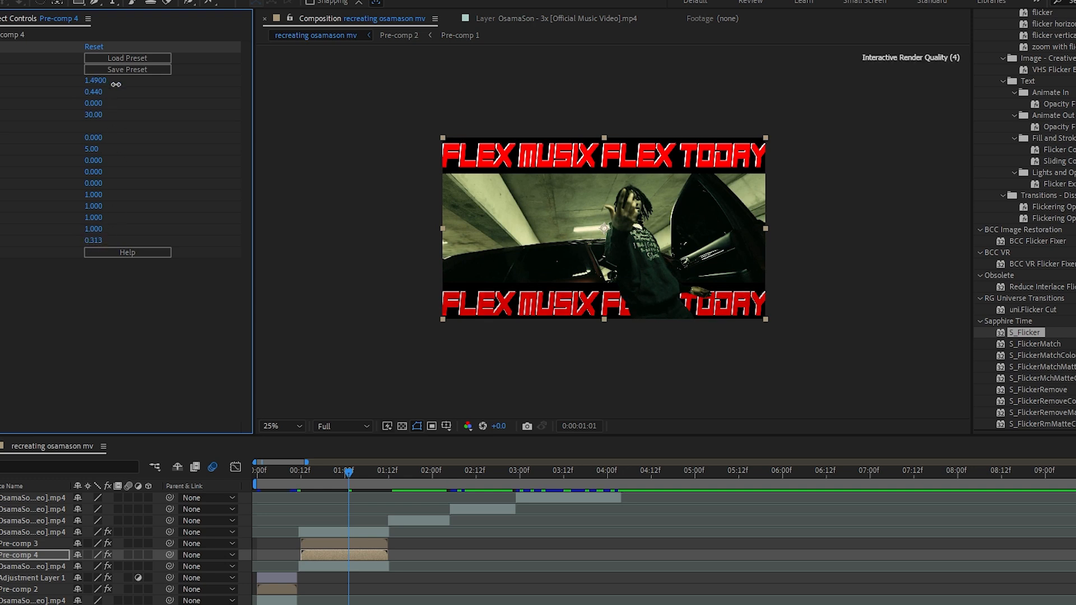
Find the Distort effect Offset and apply it to the upper title pre-comp
key(equal)
key(equal)
key(equal)
key(equal)
key(minus)
key(minus)
key(minus)
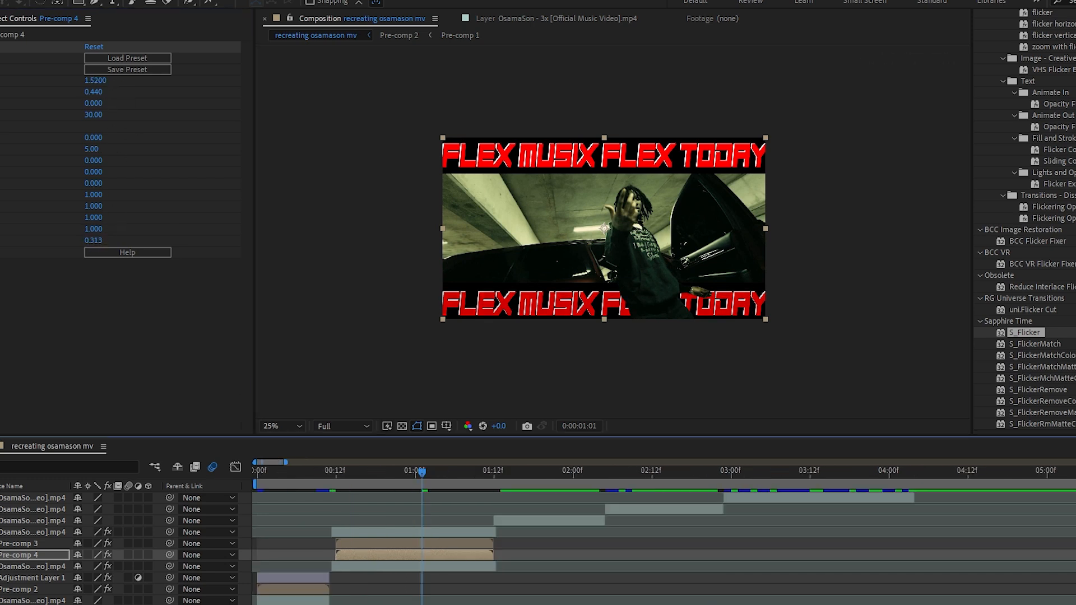
key(equal)
key(equal)
key(equal)
click(934, 95)
text(offse)
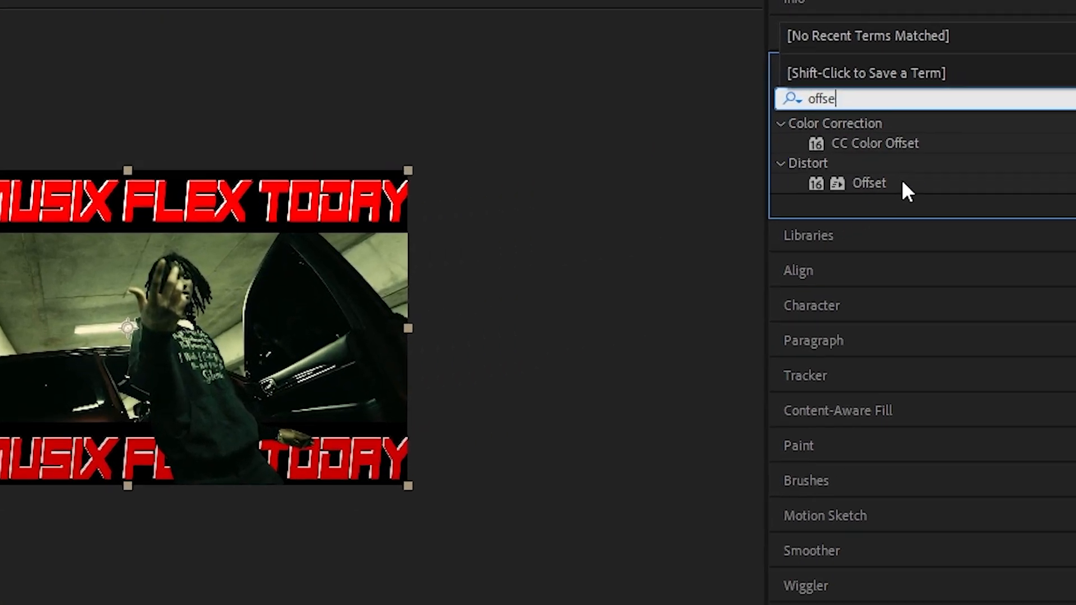
click(975, 158)
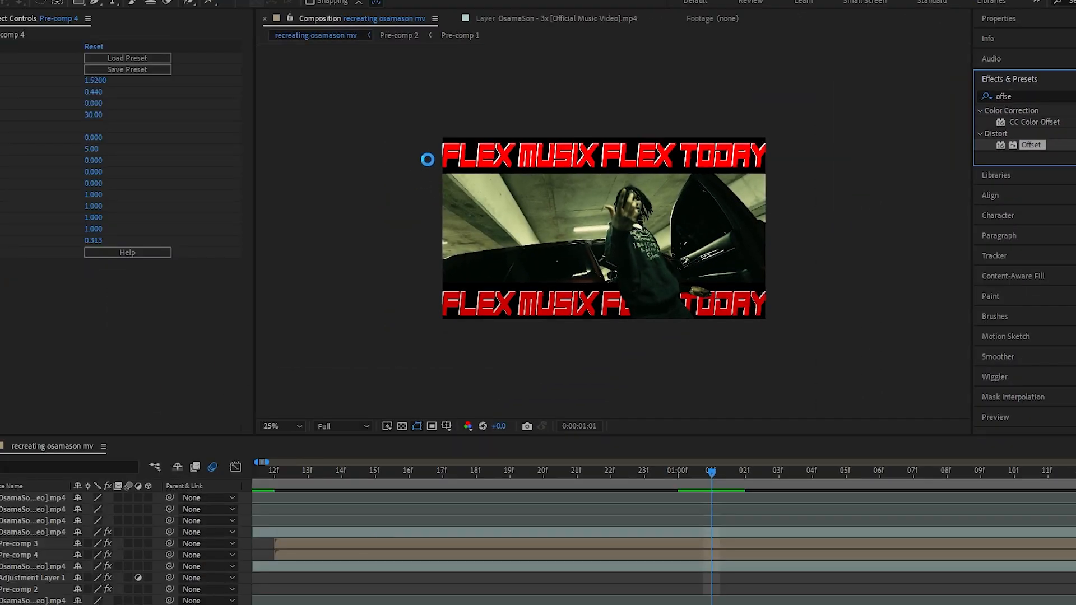
drag(427, 159, 438, 155)
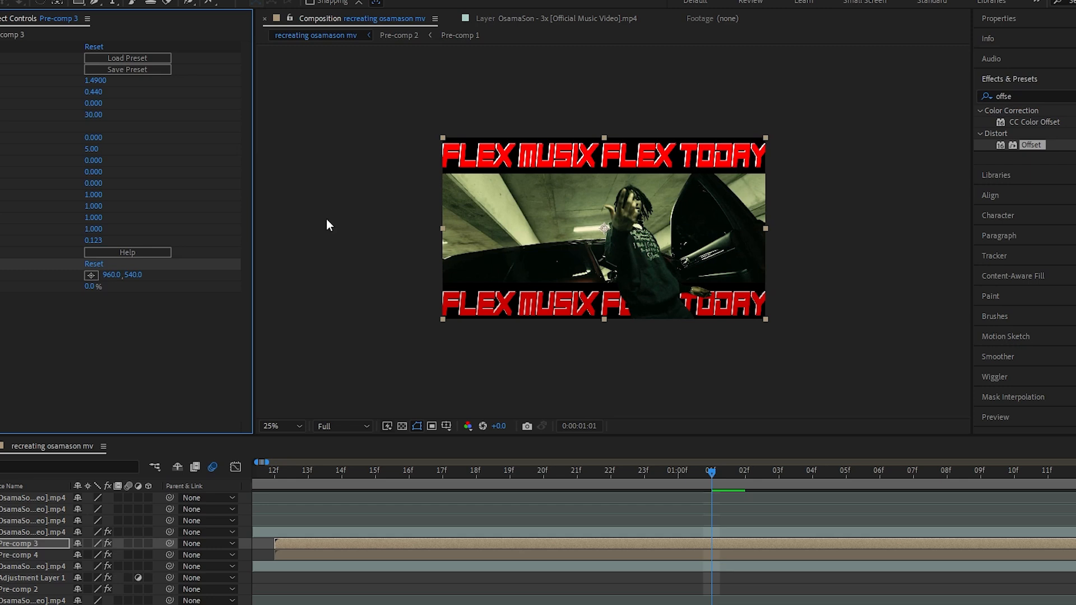
Keyframe the upper title's Shift Center To at 0:00:00:12, then set it to 3518, 540 at 0:00:01:10
click(287, 478)
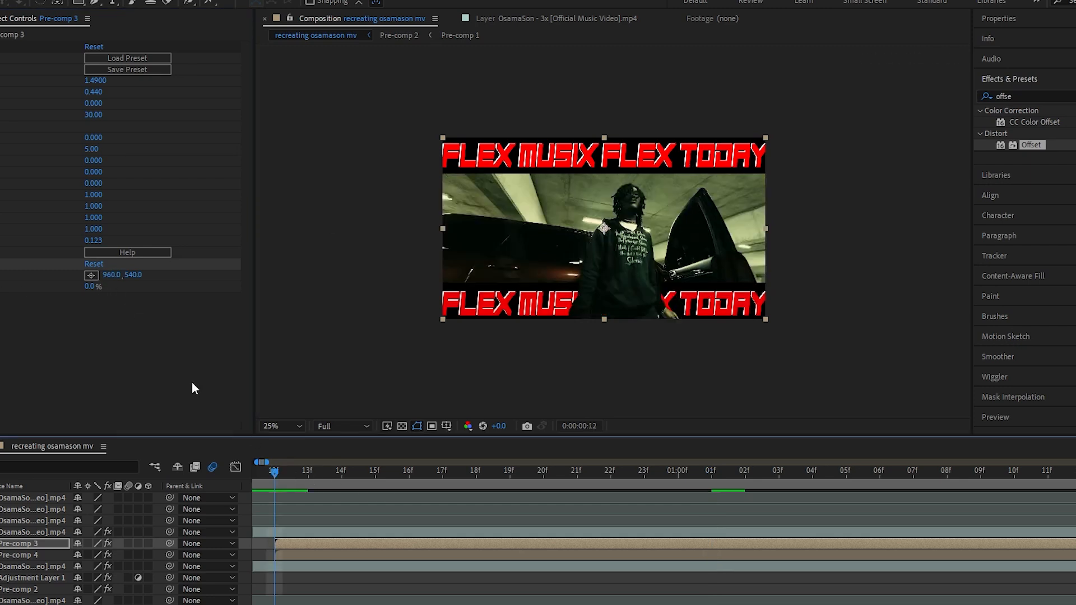
click(2, 276)
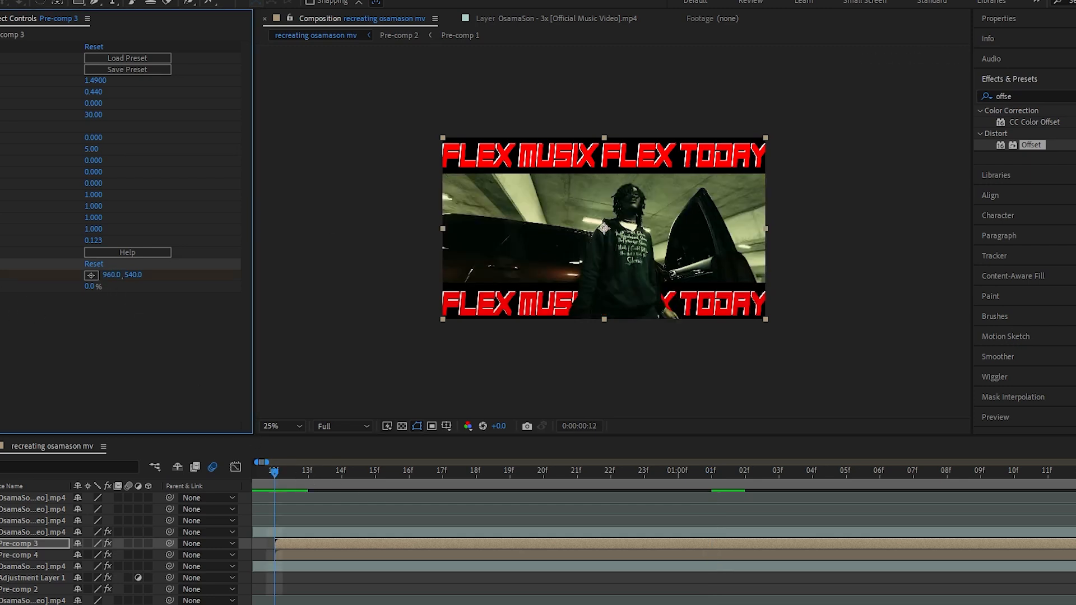
click(1008, 476)
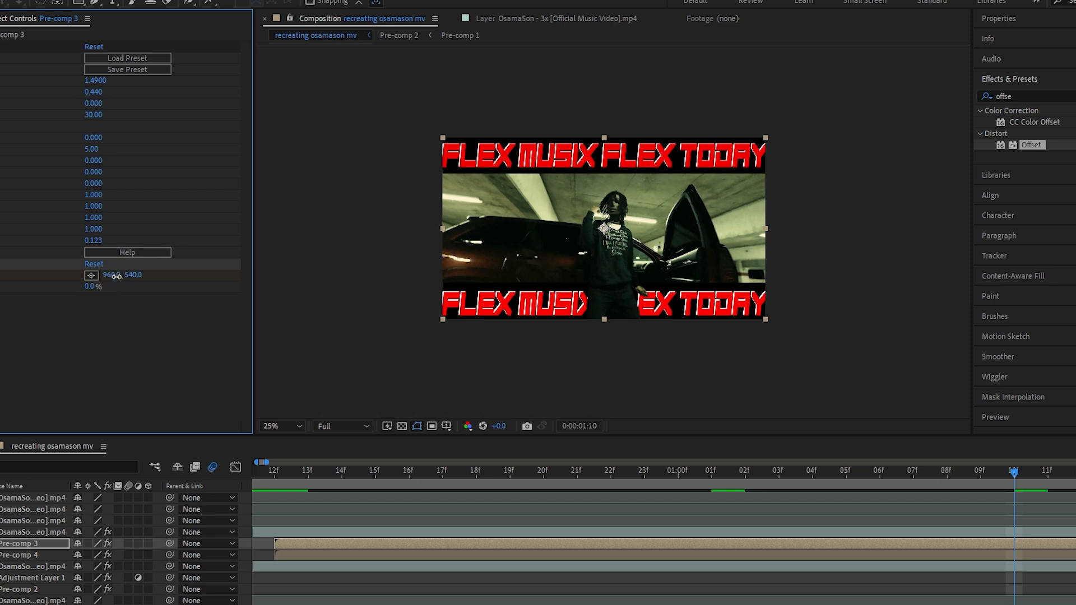
drag(116, 276, 252, 275)
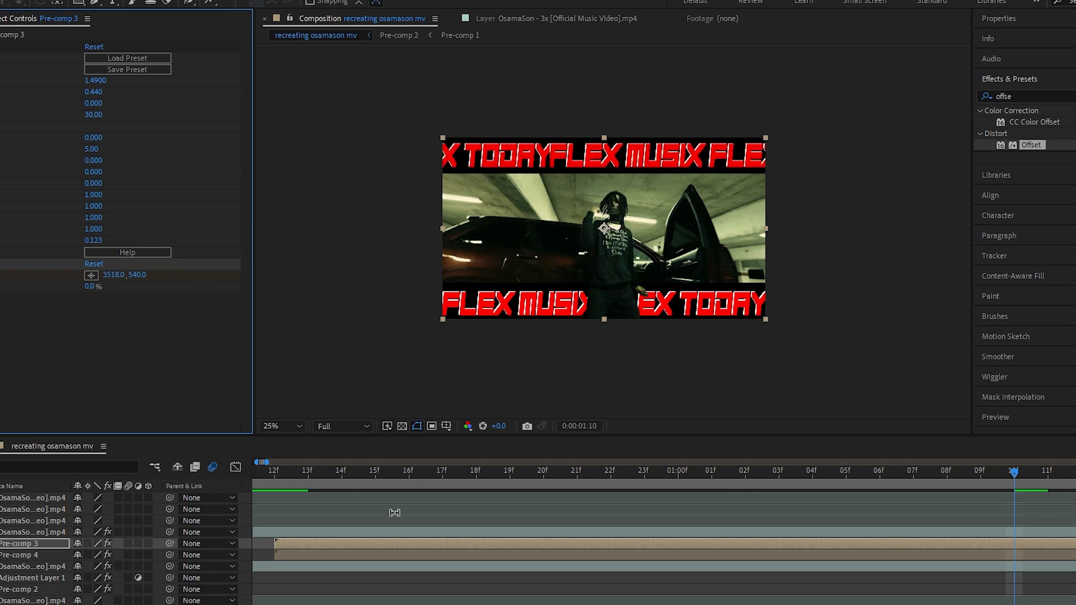
Paste the keyframed Offset effect onto the lower title pre-comp and set its Shift Center To at 0:00:01:10 to 3024, 540
click(444, 552)
key(ctrl+v)
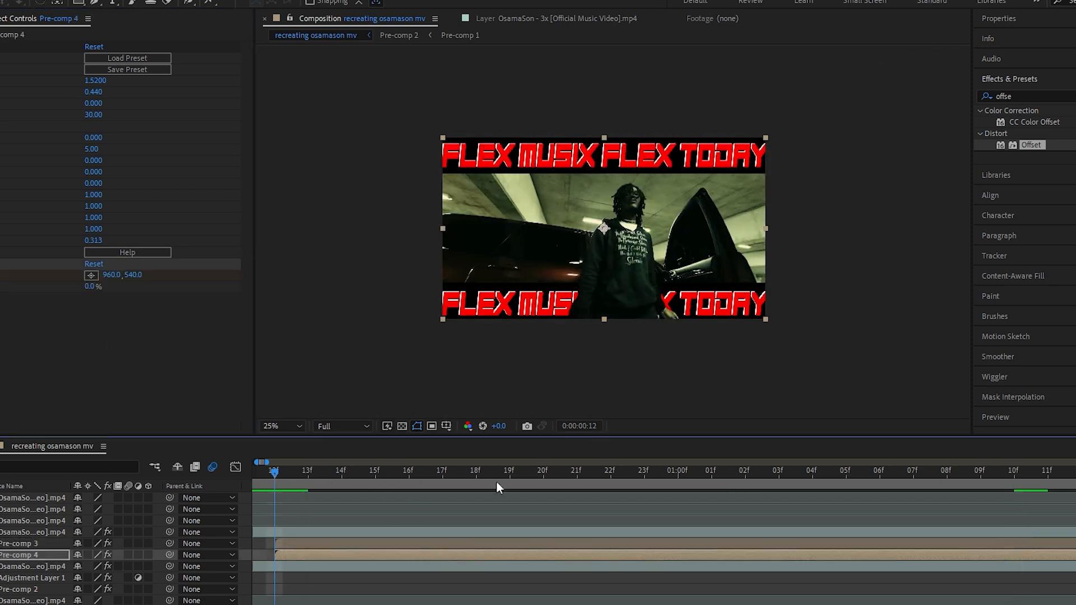
key(u)
click(1016, 471)
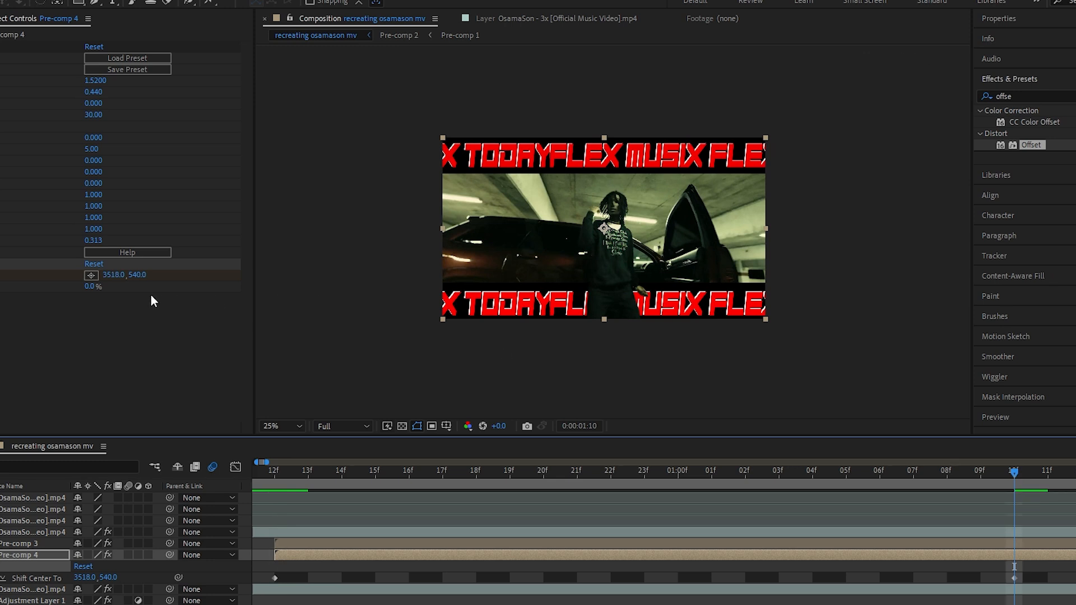
click(71, 289)
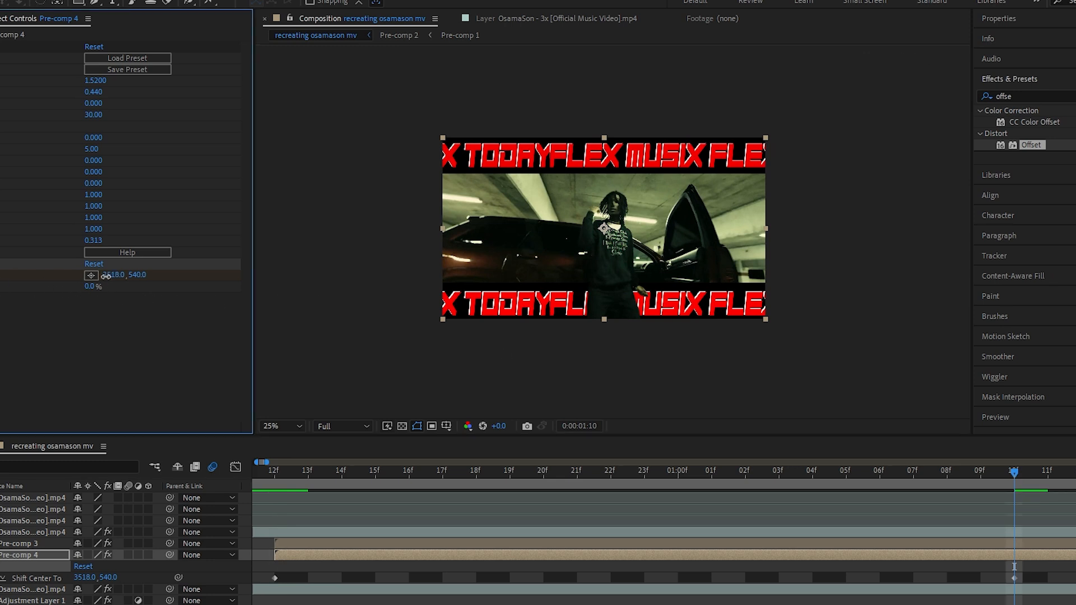
drag(106, 276, 37, 285)
drag(103, 276, 92, 277)
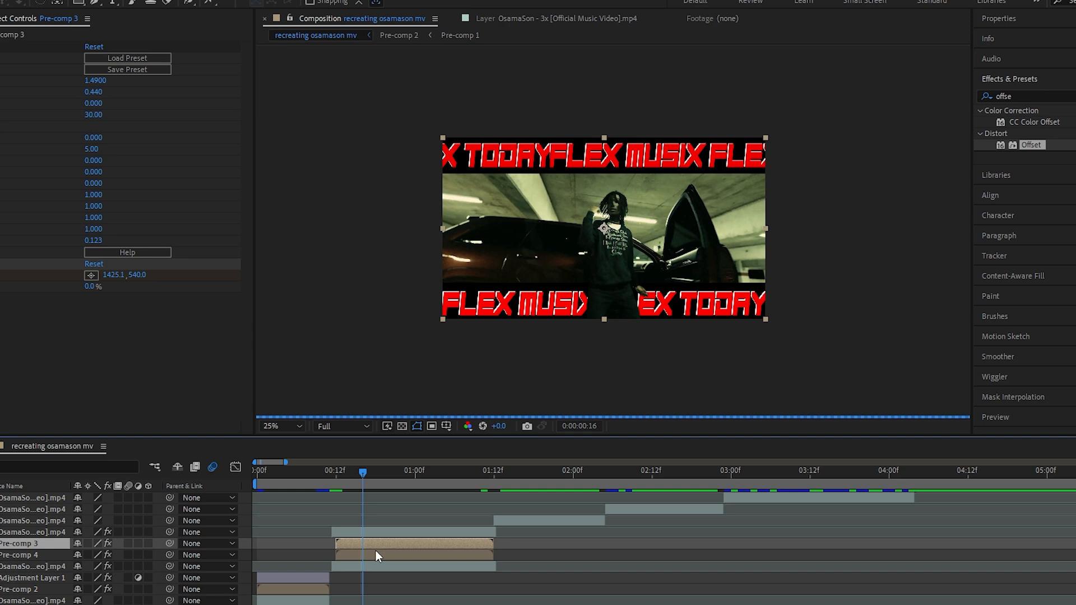
Reveal the lower title pre-comp's Shift Center To keyframes and move them to the start and end of the layer
click(375, 555)
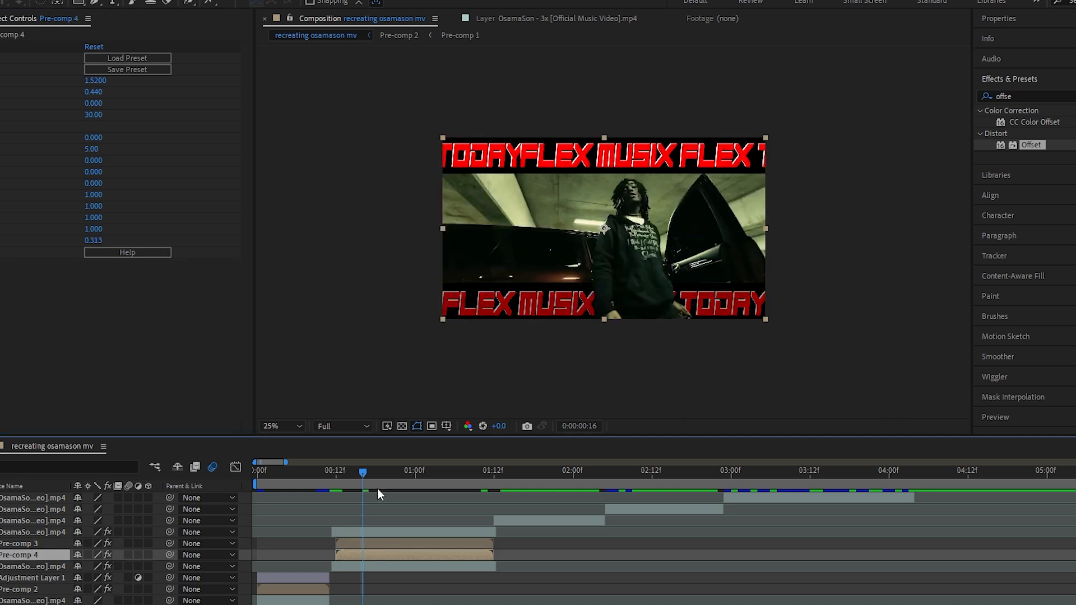
key(u)
drag(361, 473, 342, 473)
key(u)
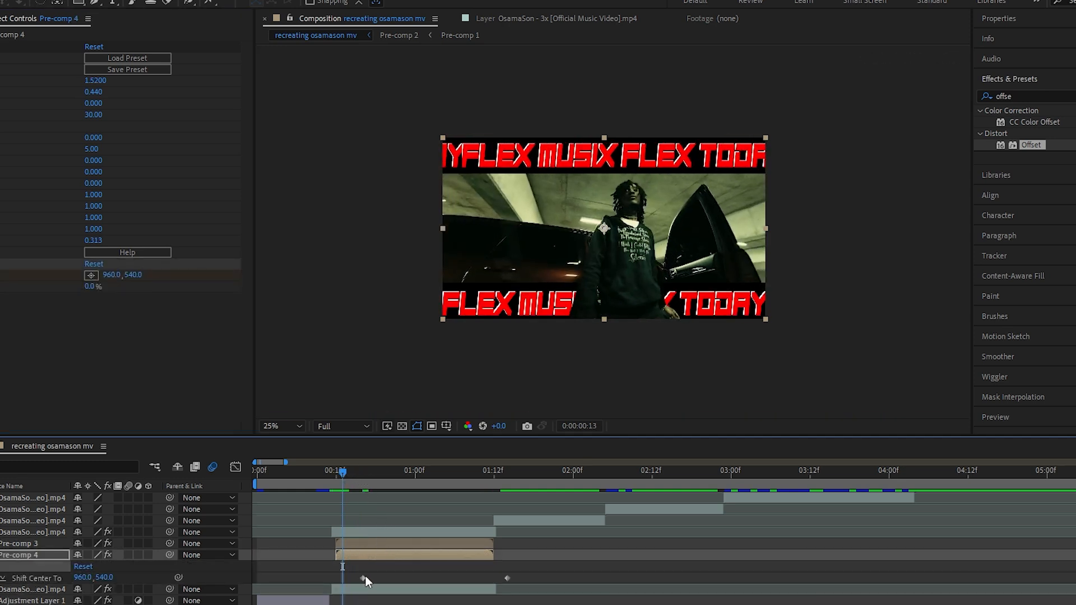
drag(362, 579, 336, 579)
click(507, 578)
drag(507, 579, 488, 579)
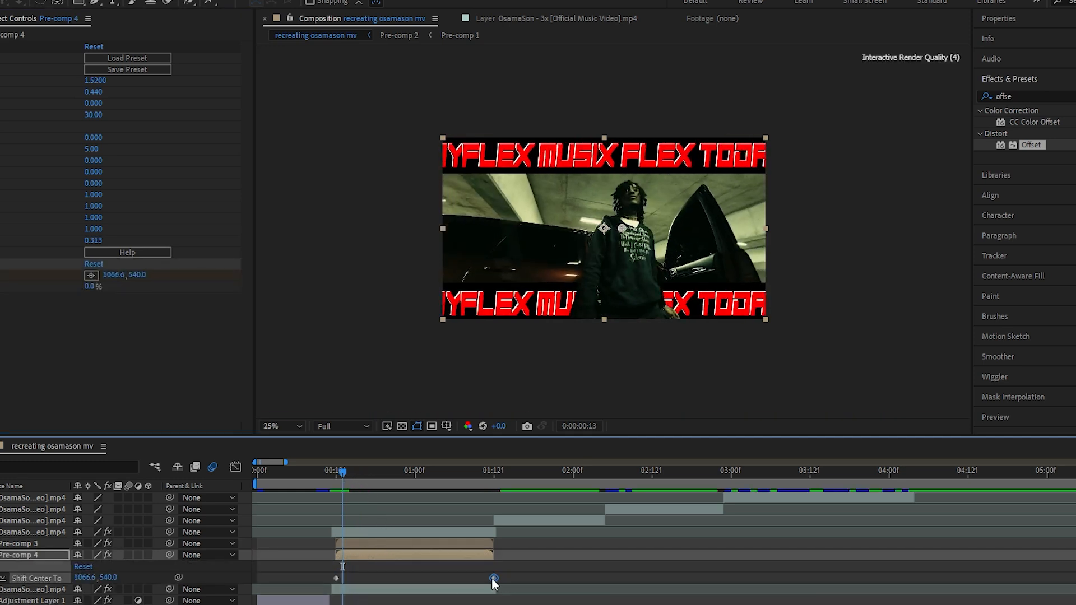
Set the lower title's end keyframe at 0:00:01:11 to Shift Center To 2996, 540 and preview the scrolling titles
click(492, 472)
drag(492, 472, 488, 472)
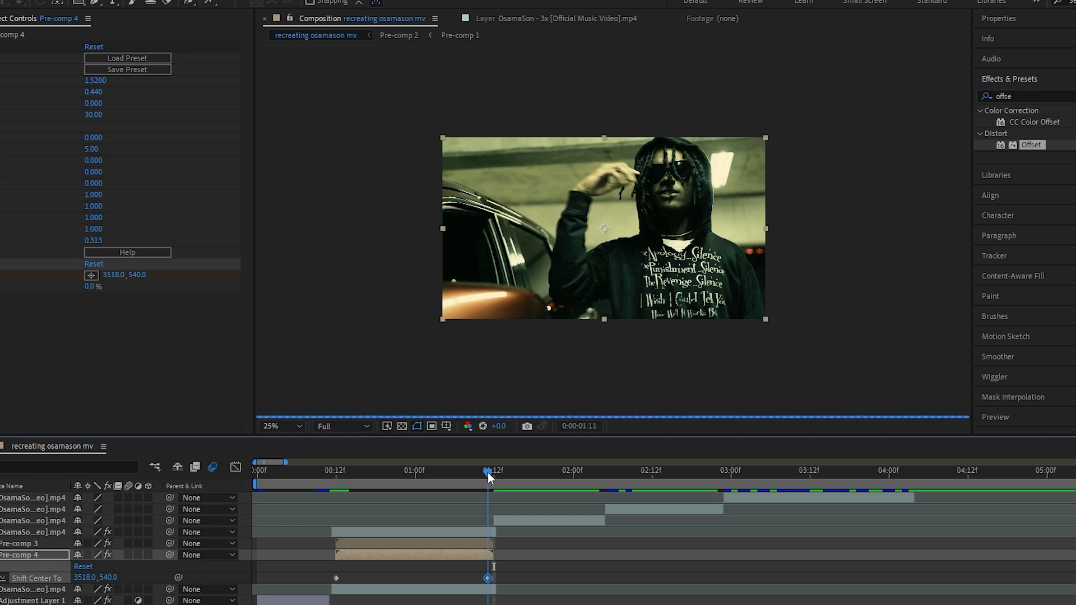
drag(106, 279, 11, 280)
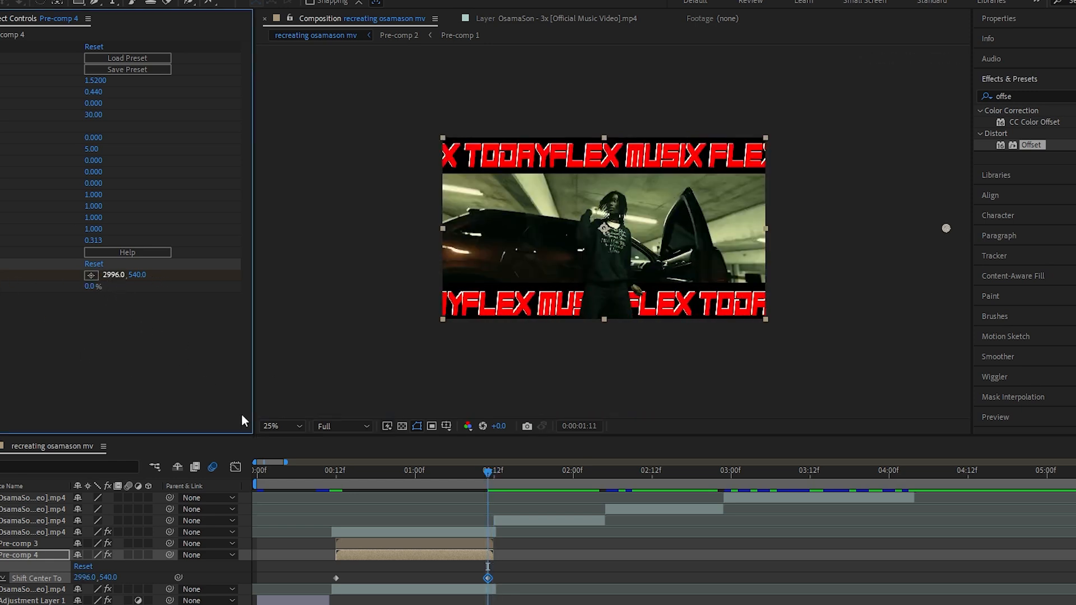
click(335, 472)
key(space)
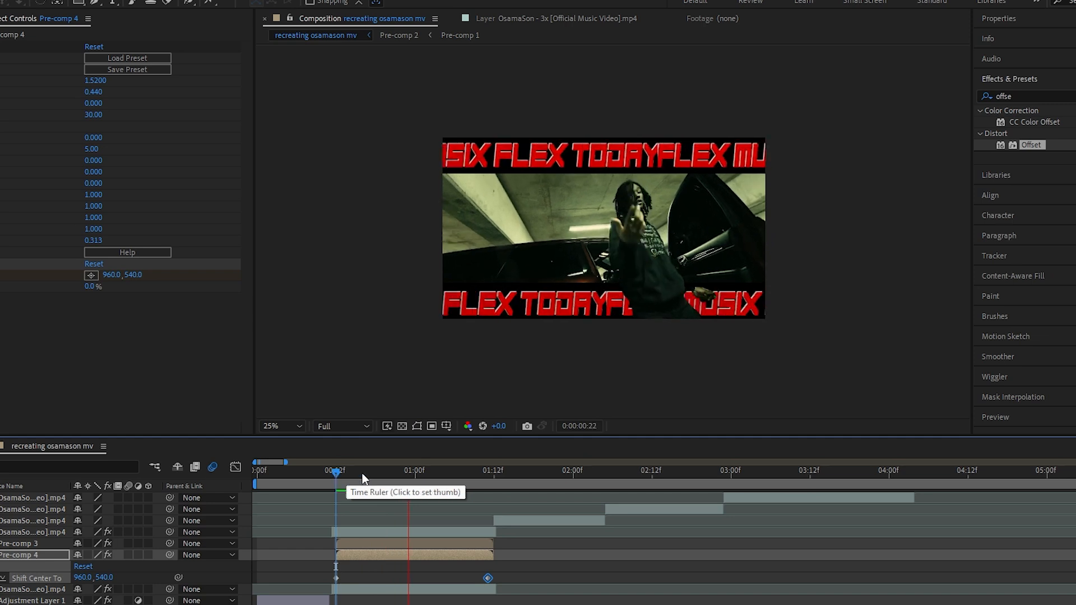
key(space)
Set the upper title's Shift Center To end keyframe at 0:00:01:10 to 1007, 540
click(459, 544)
key(u)
click(486, 473)
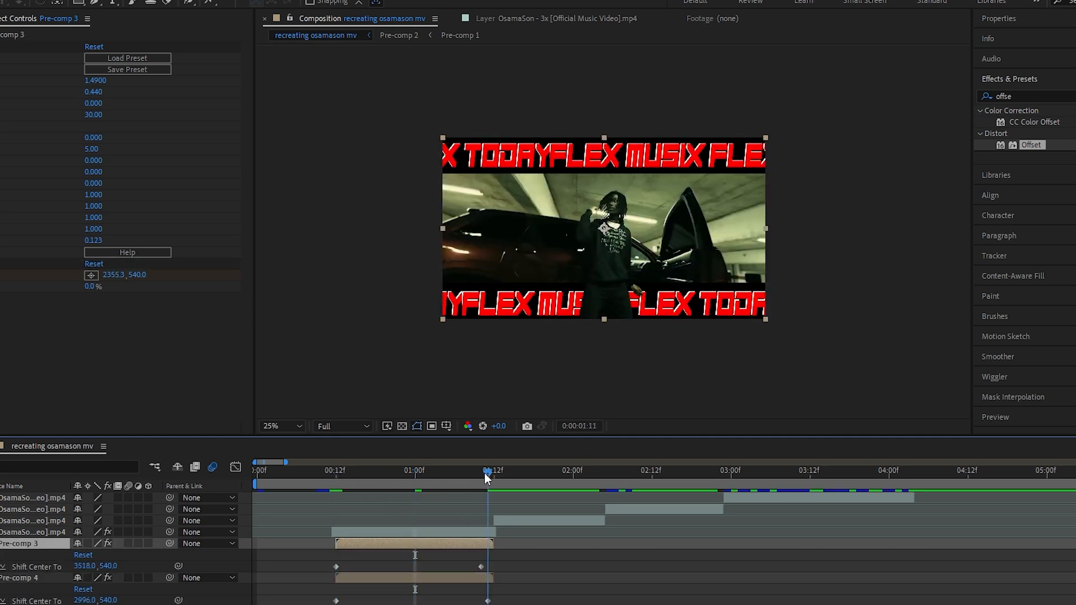
drag(487, 473, 481, 472)
click(481, 567)
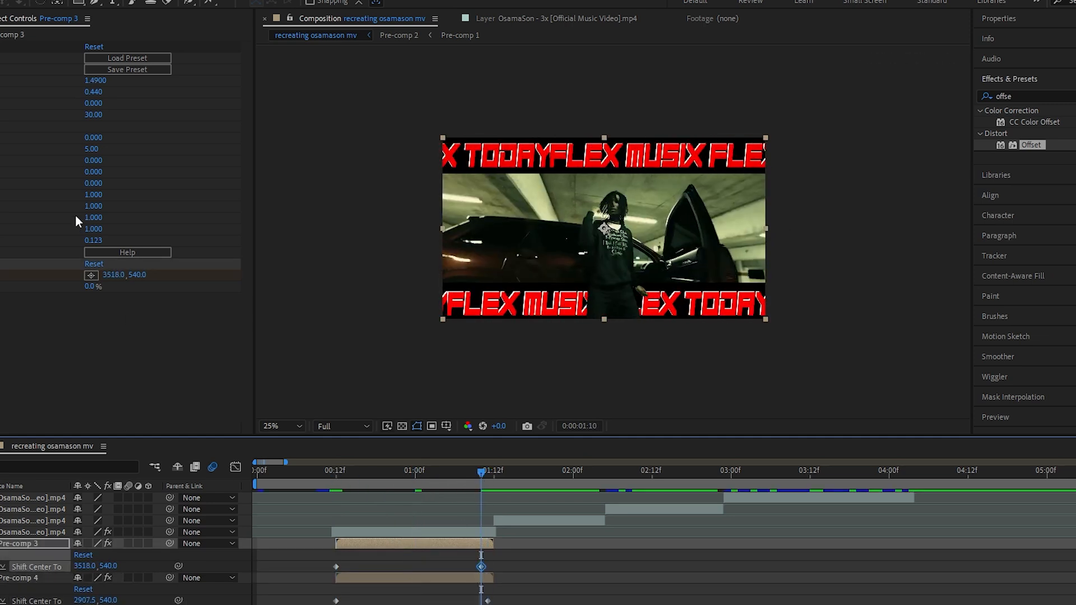
drag(116, 275, 21, 299)
Move the lower title's end keyframe to 0:00:01:10, change its horizontal shift and preview both titles from 0:00:00:12
drag(487, 601, 481, 601)
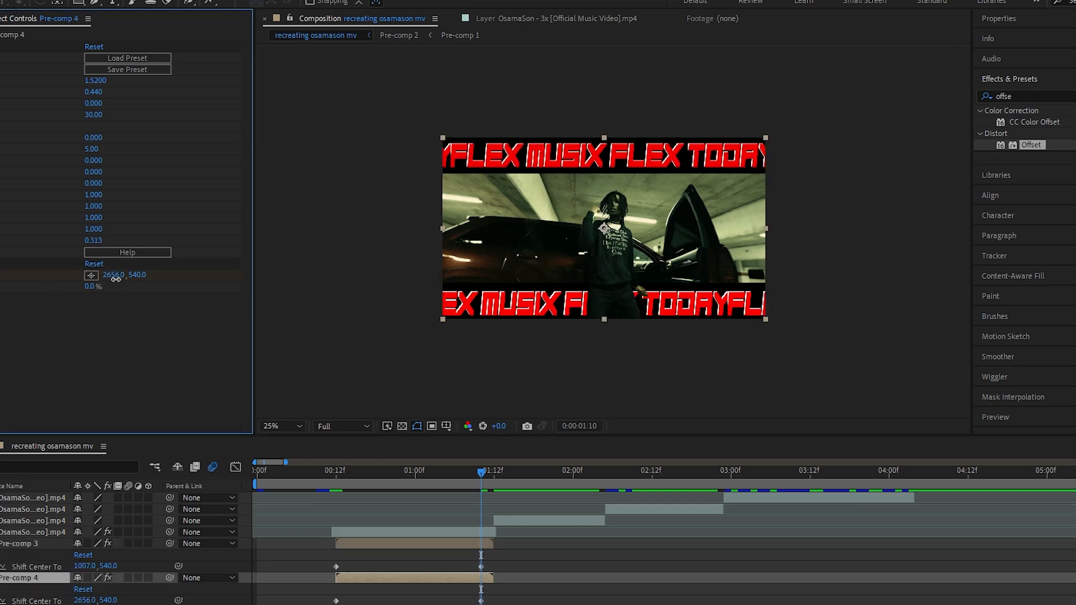
drag(112, 275, 832, 385)
click(336, 474)
key(space)
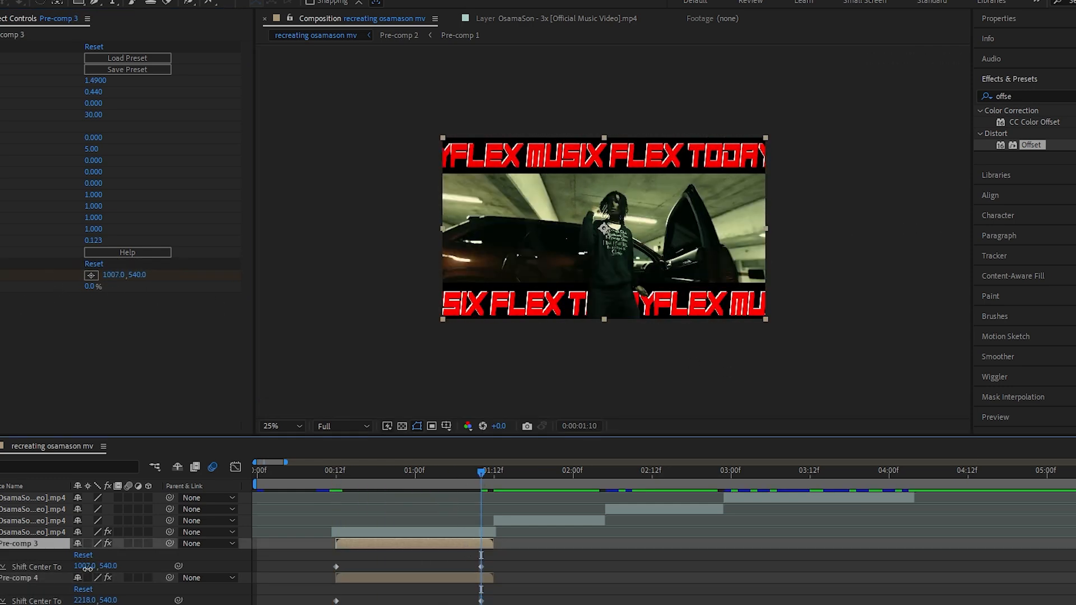
click(481, 567)
click(338, 480)
key(space)
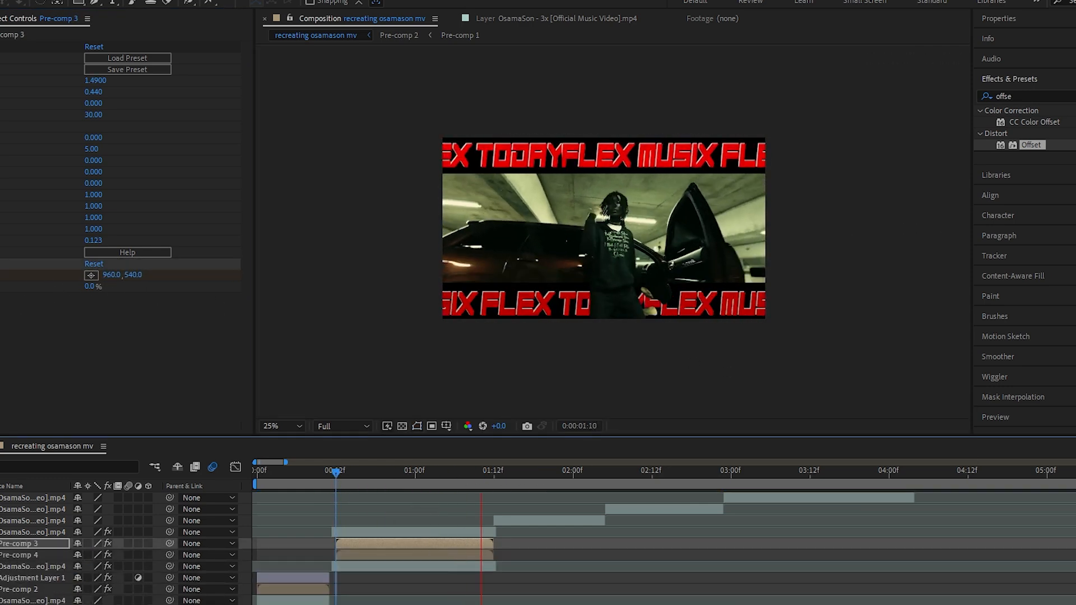
Set the Position of the clip that starts at 0:00:01:12 to 140, 540
drag(528, 478, 494, 480)
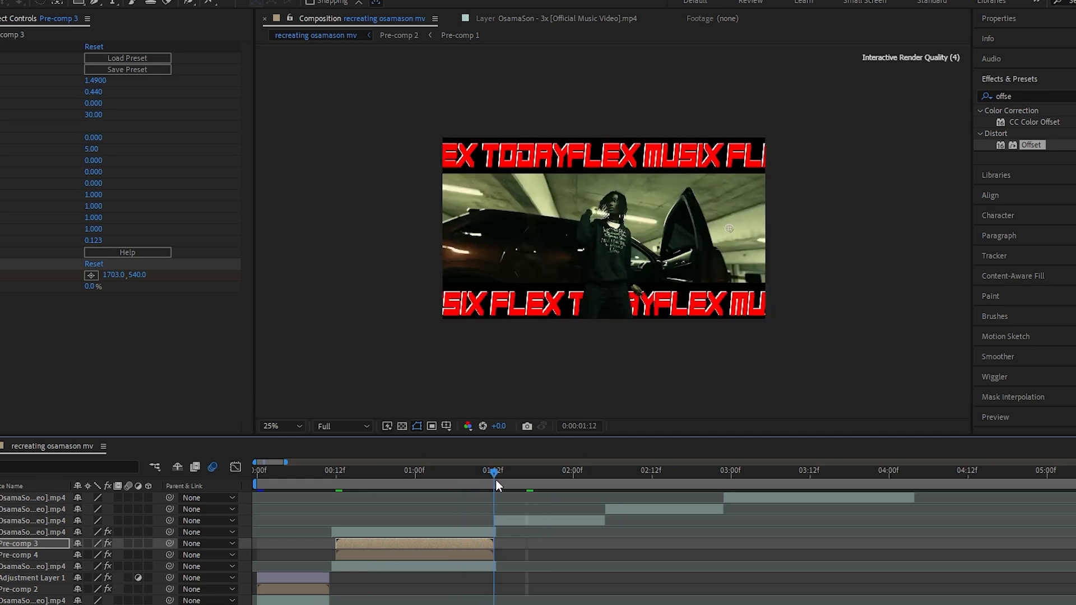
click(524, 522)
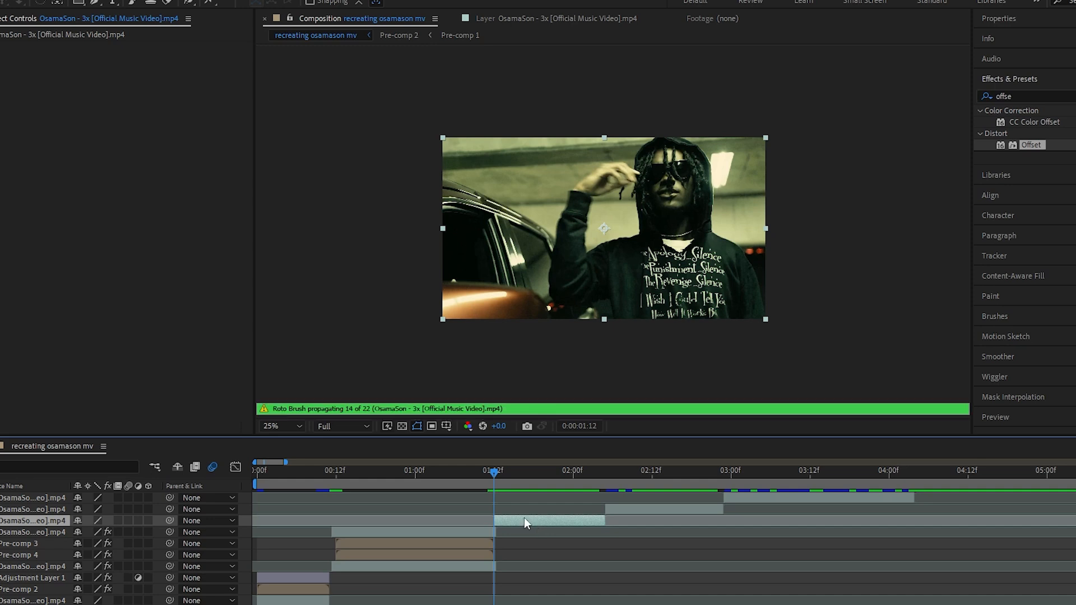
key(equal)
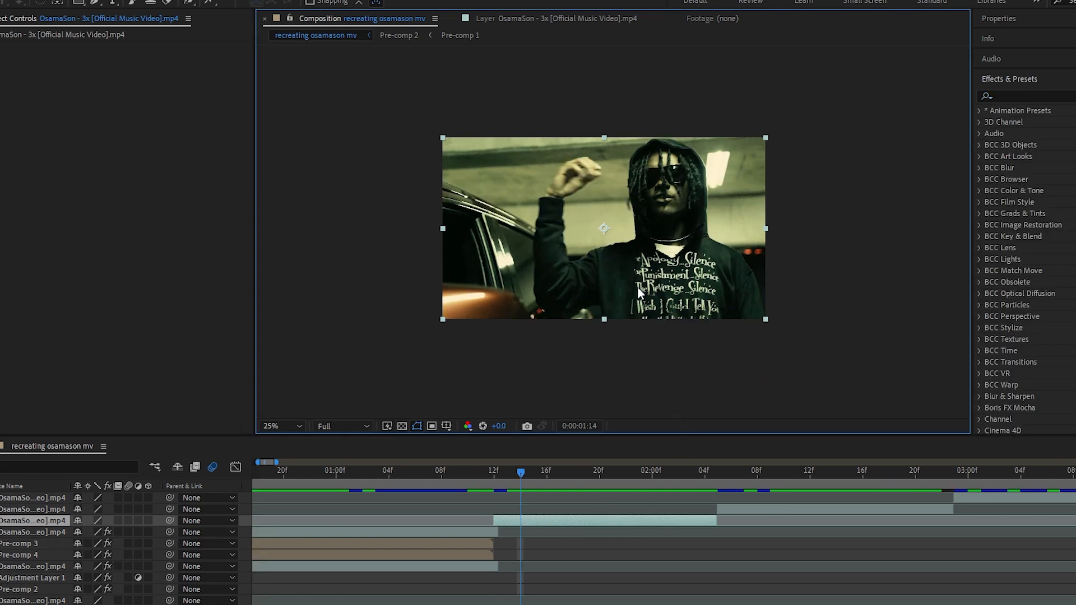
key(p)
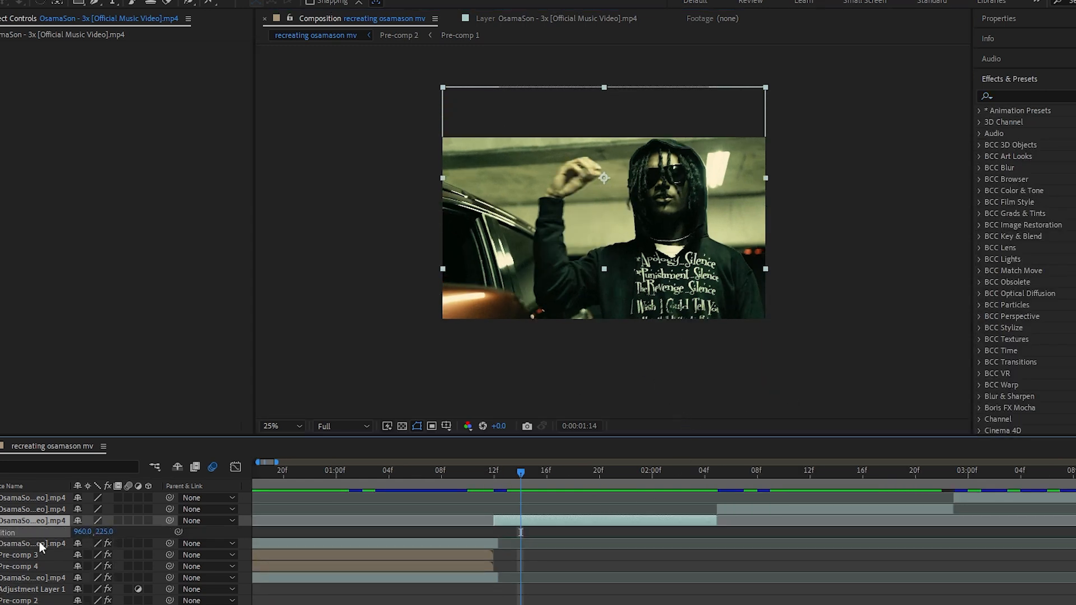
drag(86, 533, 1, 534)
drag(82, 533, 0, 534)
drag(82, 534, 23, 534)
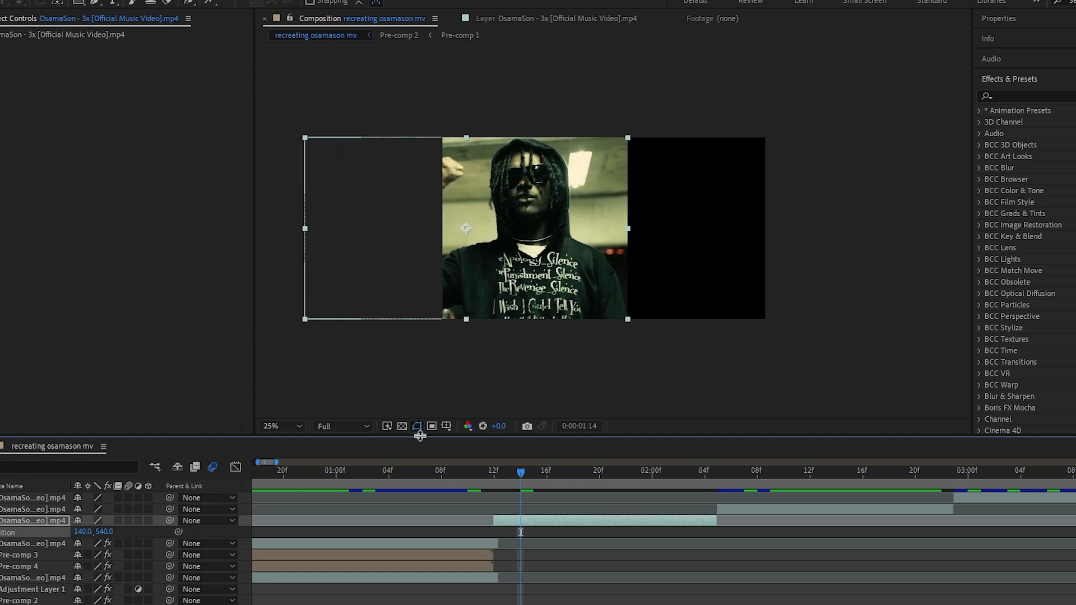
Pre-compose the repositioned clip
right_click(560, 512)
click(578, 432)
click(561, 402)
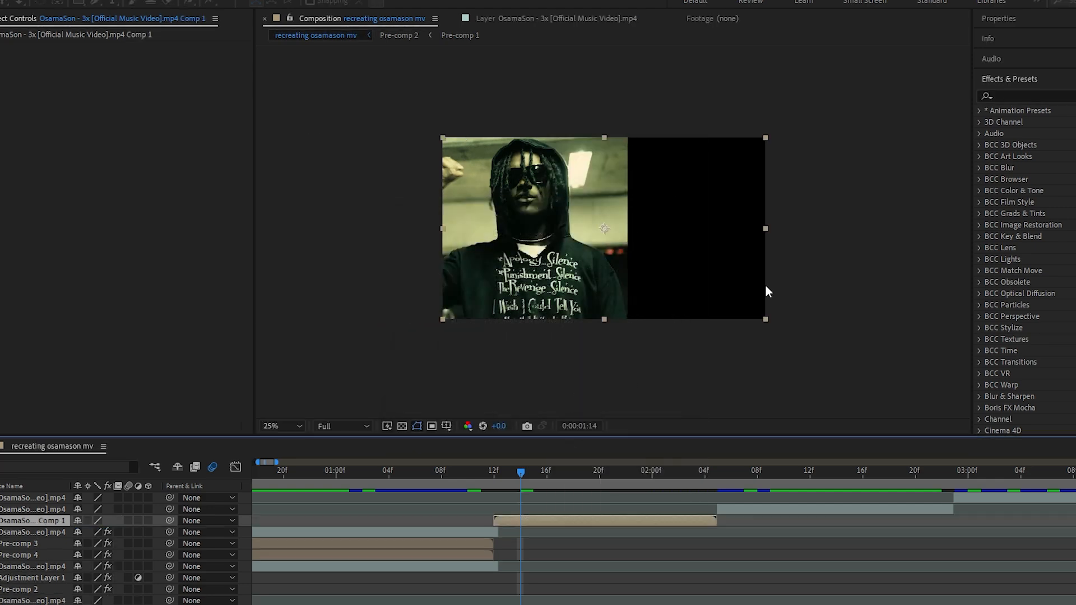
Apply the Mirror effect to the new pre-comp, move its reflection center to 960, 540 and preview the mirrored shot
click(985, 94)
text(mirt)
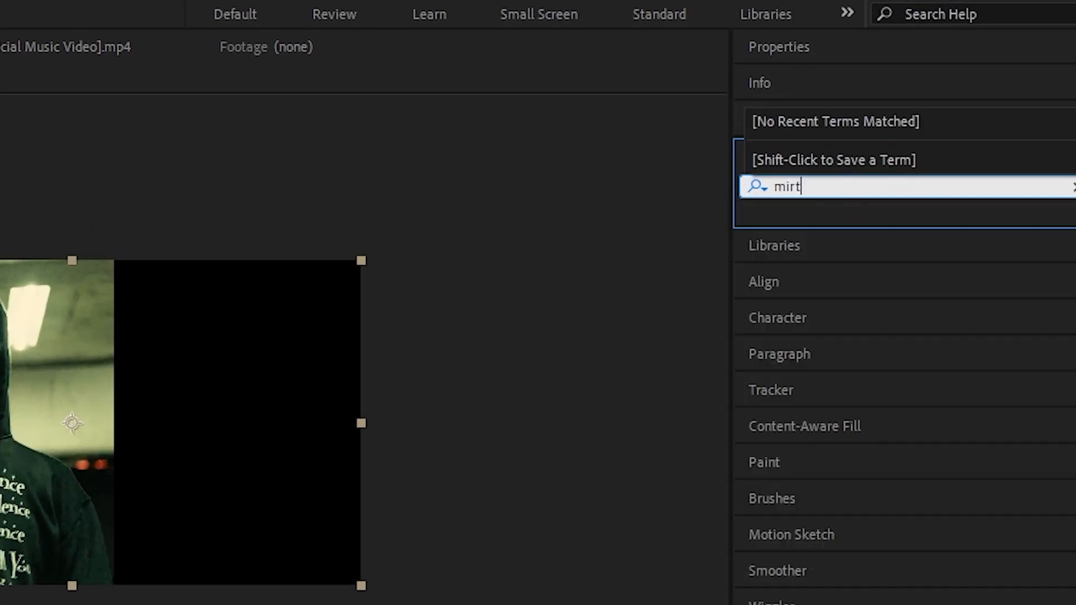
text(r)
key(BackSpace)
key(BackSpace)
text(ro)
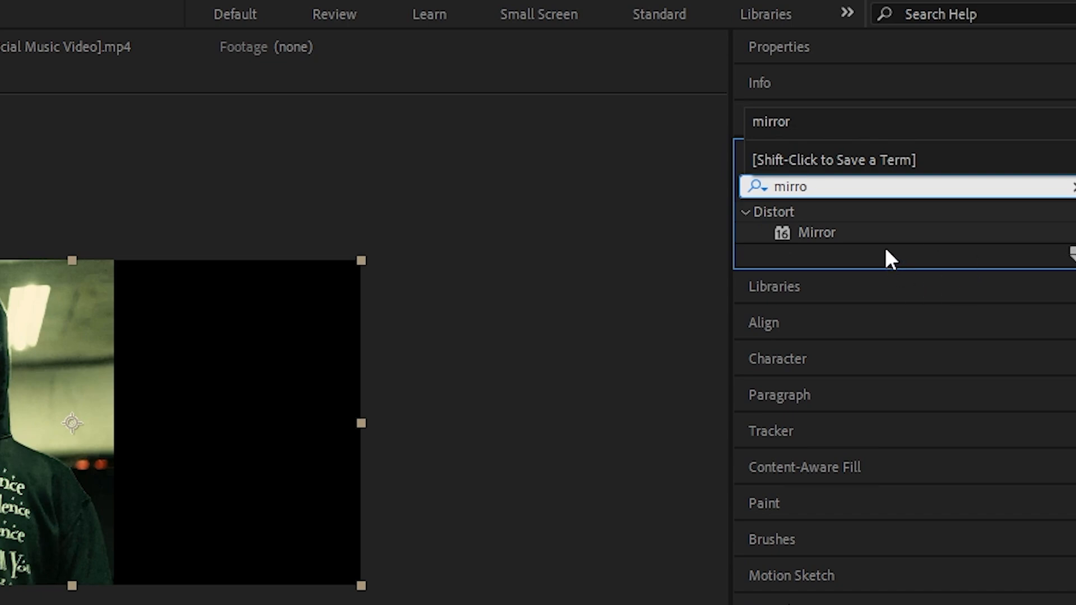
drag(826, 232, 592, 518)
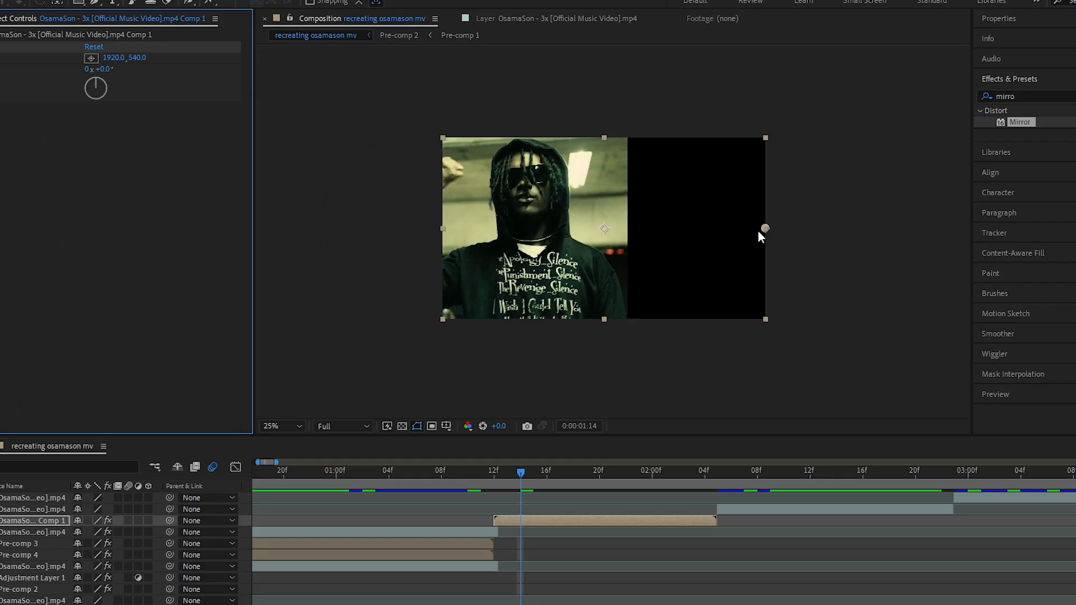
drag(763, 228, 761, 228)
drag(683, 229, 603, 227)
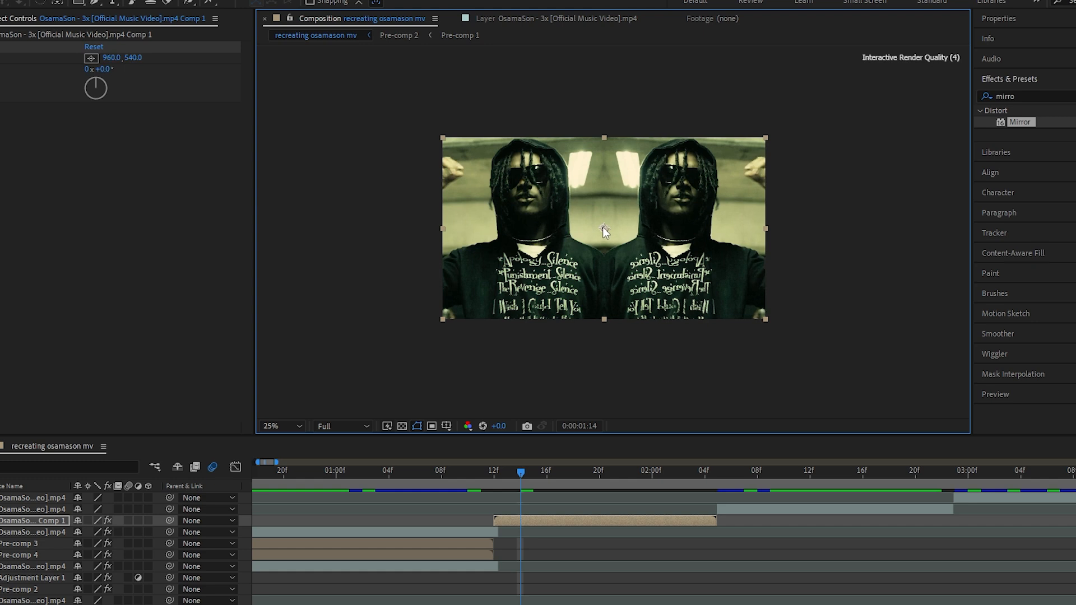
click(508, 477)
drag(510, 479, 652, 477)
Add the S_Flicker effect to the mirrored pre-comp
drag(1048, 95, 878, 97)
text(flicker)
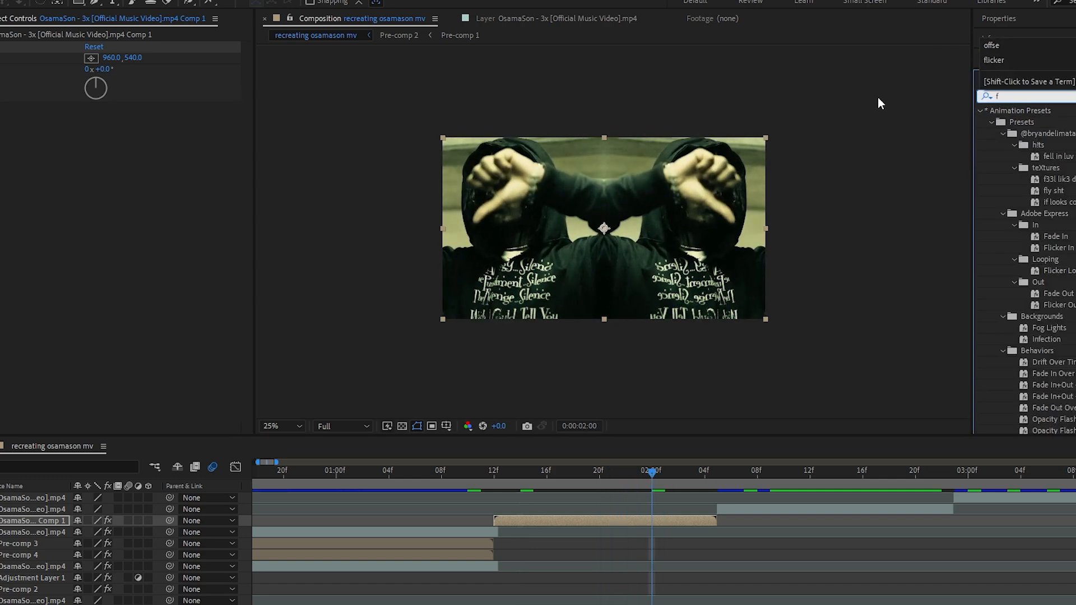
scroll(1066, 338, down, 5)
scroll(1065, 338, down, 3)
drag(1024, 290, 537, 519)
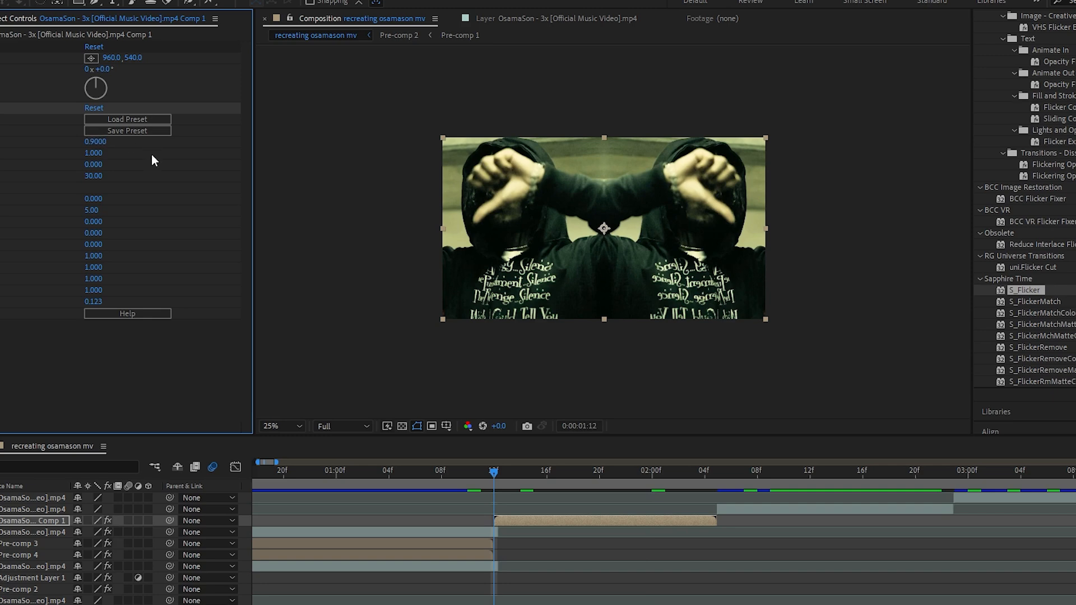
Create an adjustment layer above the mirrored pre-comp and trim it to run from 0:00:01:12 to 0:00:02:05
click(500, 453)
key(ctrl+alt+y)
key(ctrl+alt+Down)
key(ctrl+alt+Down)
key(ctrl+shift+d)
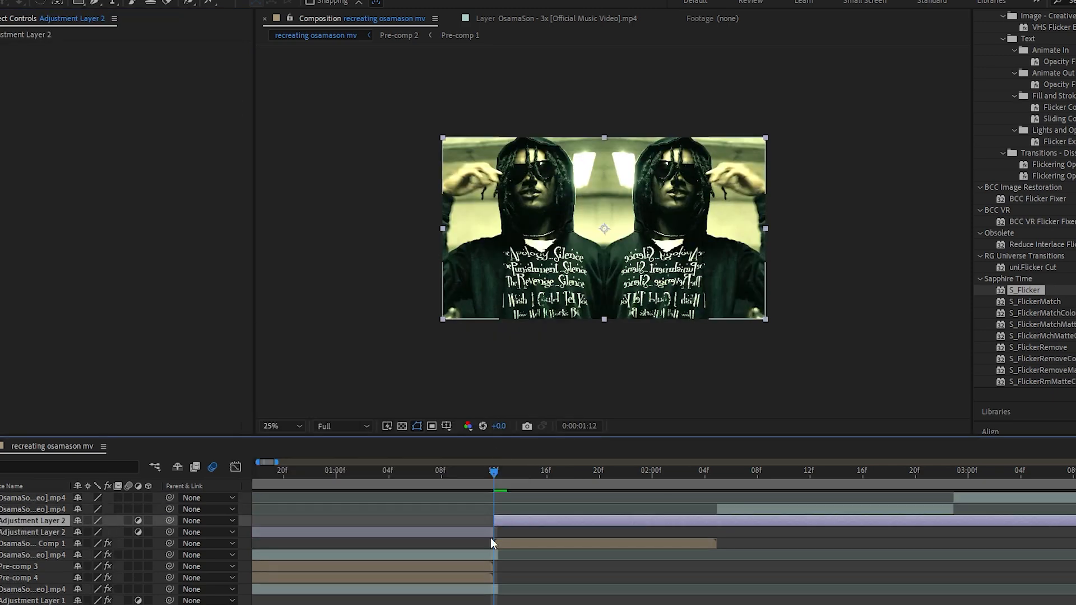
click(489, 532)
key(Delete)
click(720, 469)
click(729, 520)
key(ctrl+shift+d)
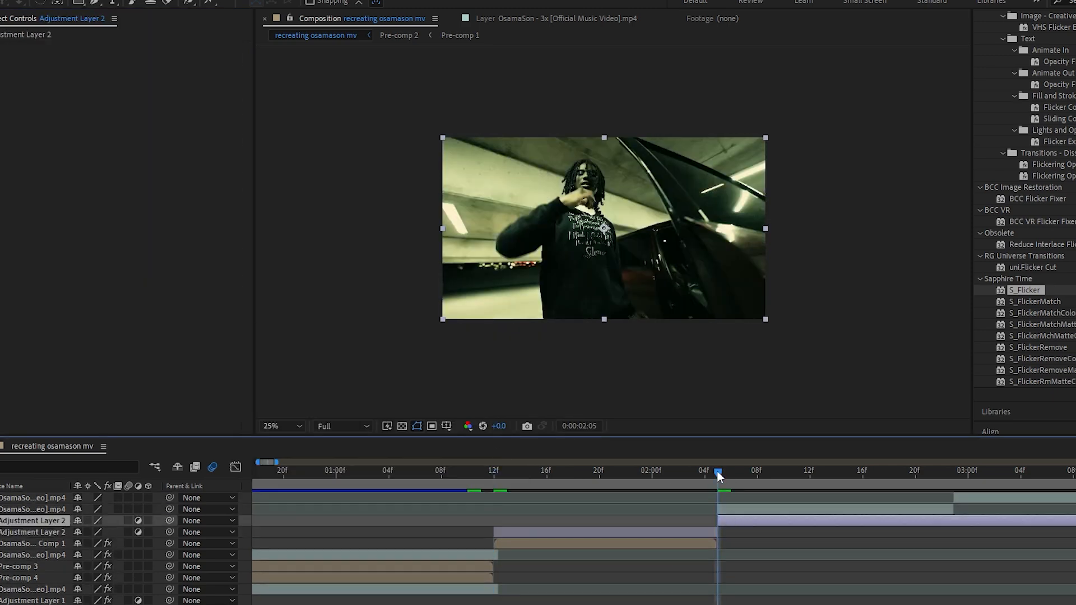
key(Delete)
Apply the Succubus preset to the new adjustment layer and preview the mirrored section from 0:00:01:12
click(573, 470)
click(576, 519)
scroll(1065, 280, up, 10)
click(1073, 97)
double_click(1062, 281)
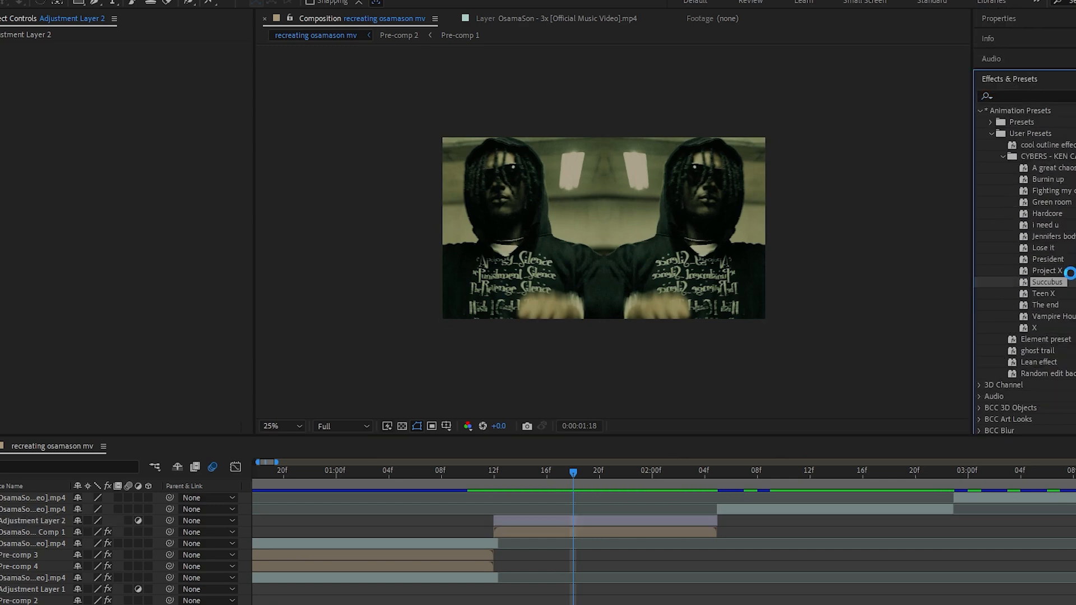
click(500, 475)
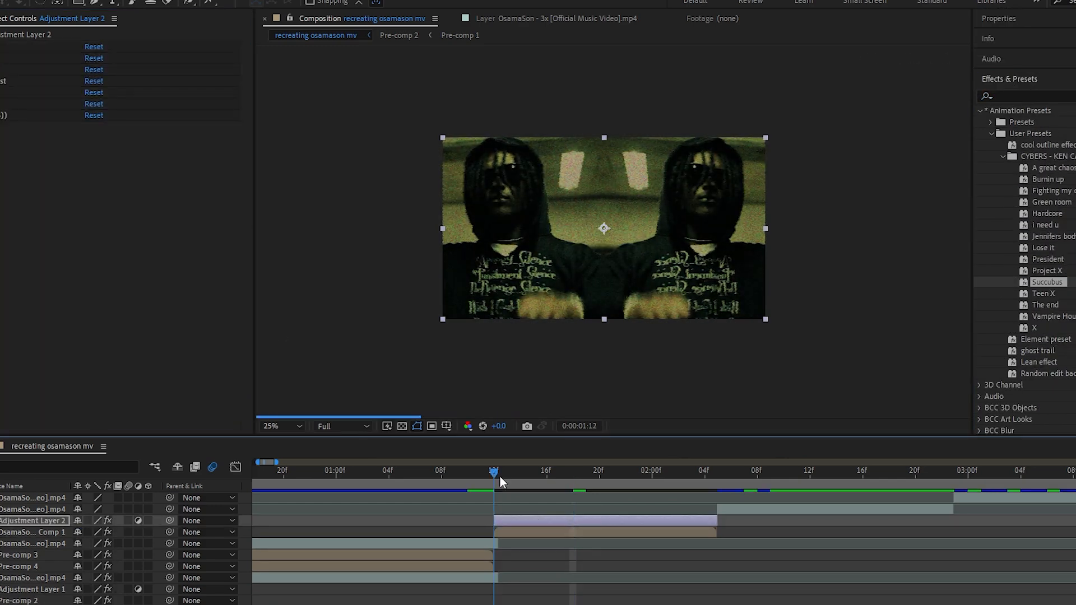
drag(500, 476, 561, 471)
Add money screen cover 4.mov from the file browser over the cut after the mirrored shot, starting at 0:00:02:00, and preview the transition
key(minus)
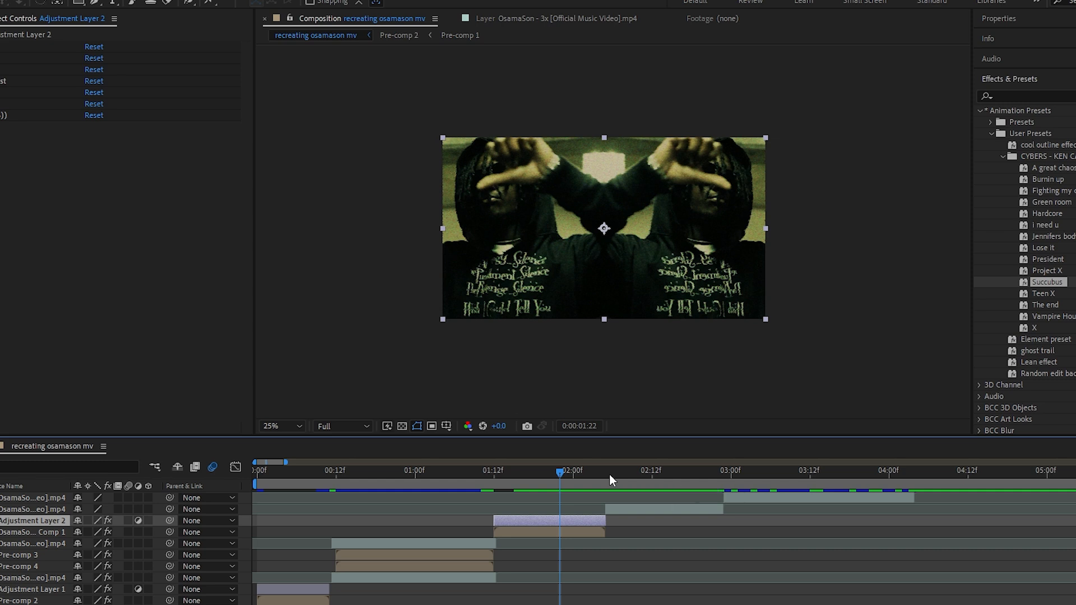
drag(610, 474, 625, 474)
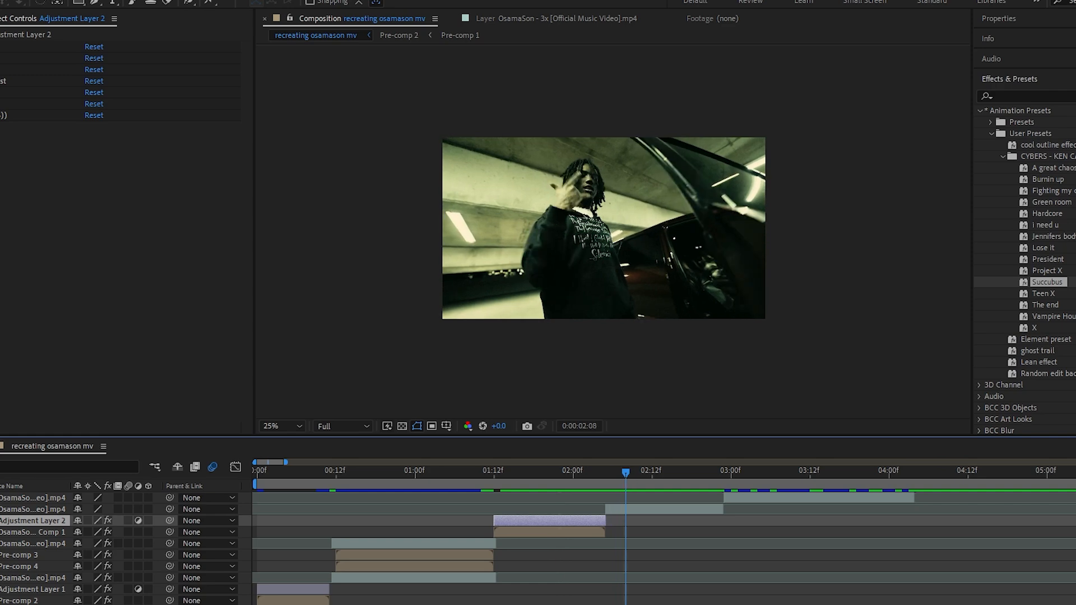
click(601, 604)
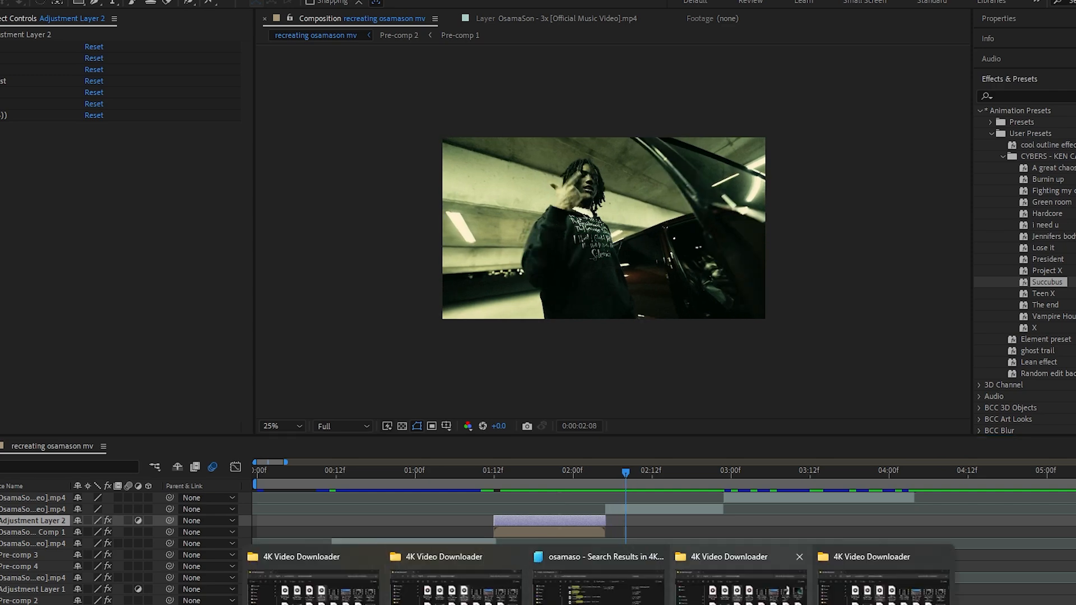
click(741, 598)
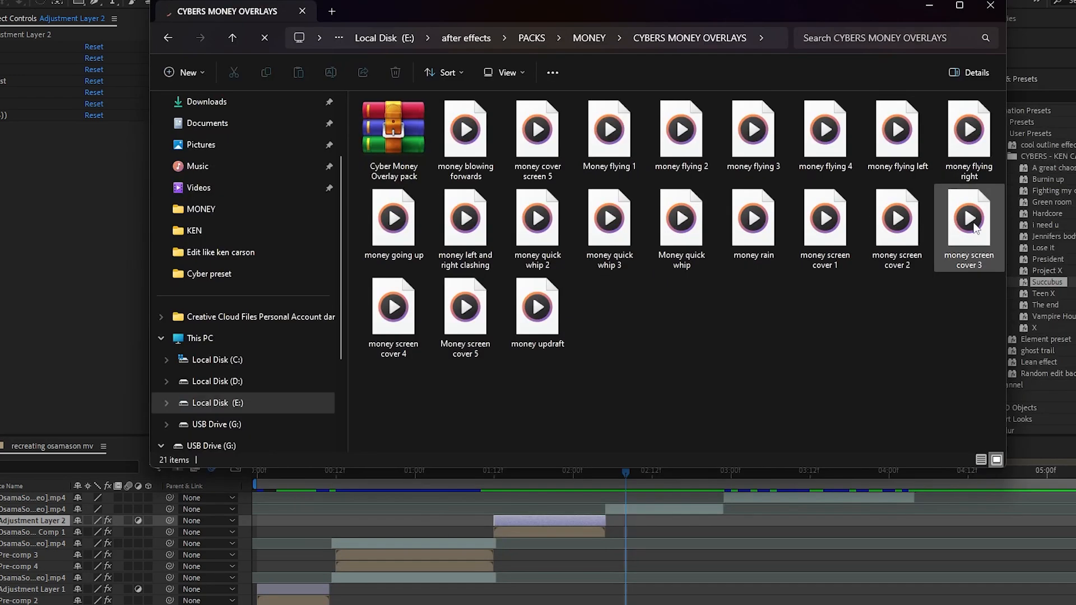
drag(408, 325, 586, 517)
click(607, 476)
key(=)
drag(515, 475, 460, 473)
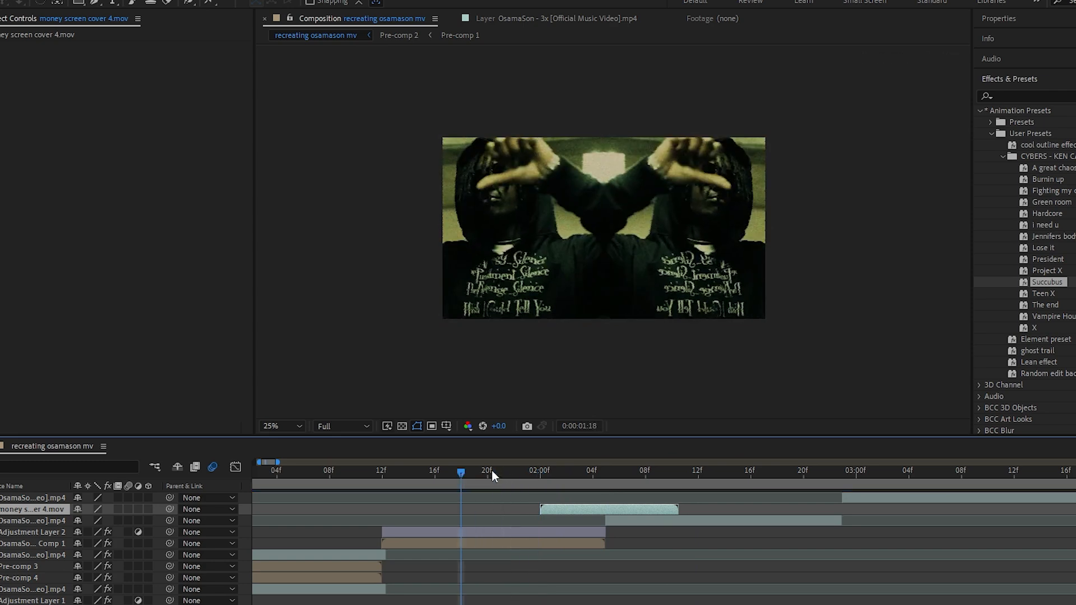
key(space)
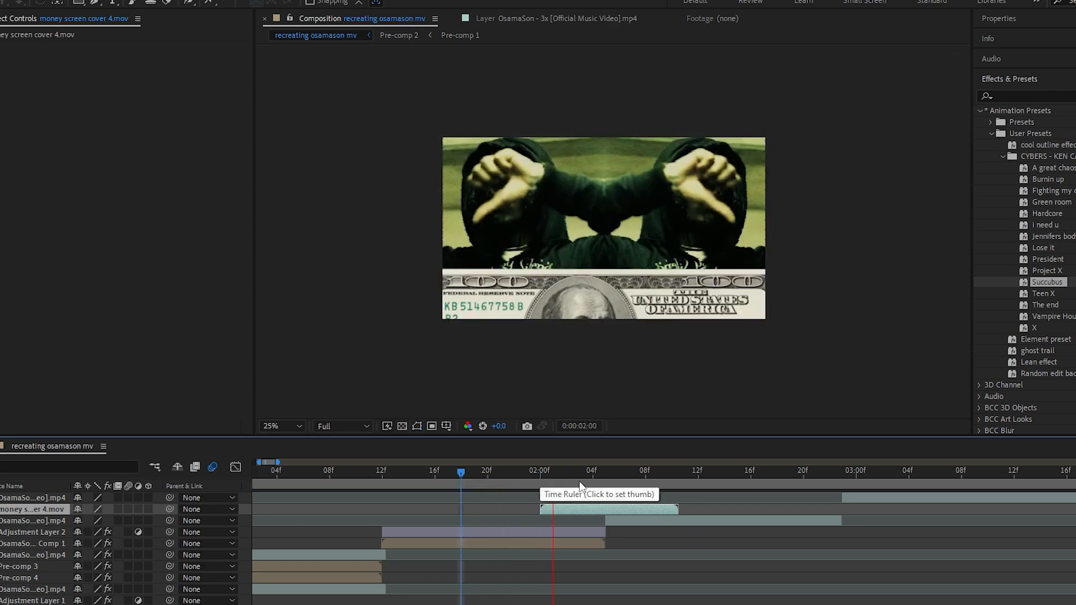
drag(607, 478, 569, 473)
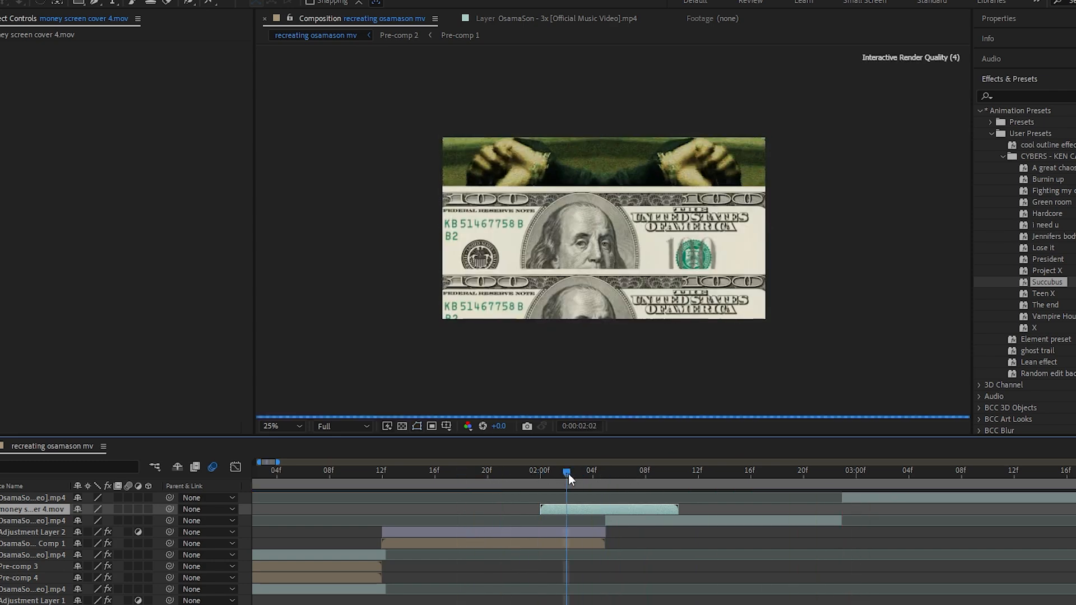
drag(501, 474, 593, 472)
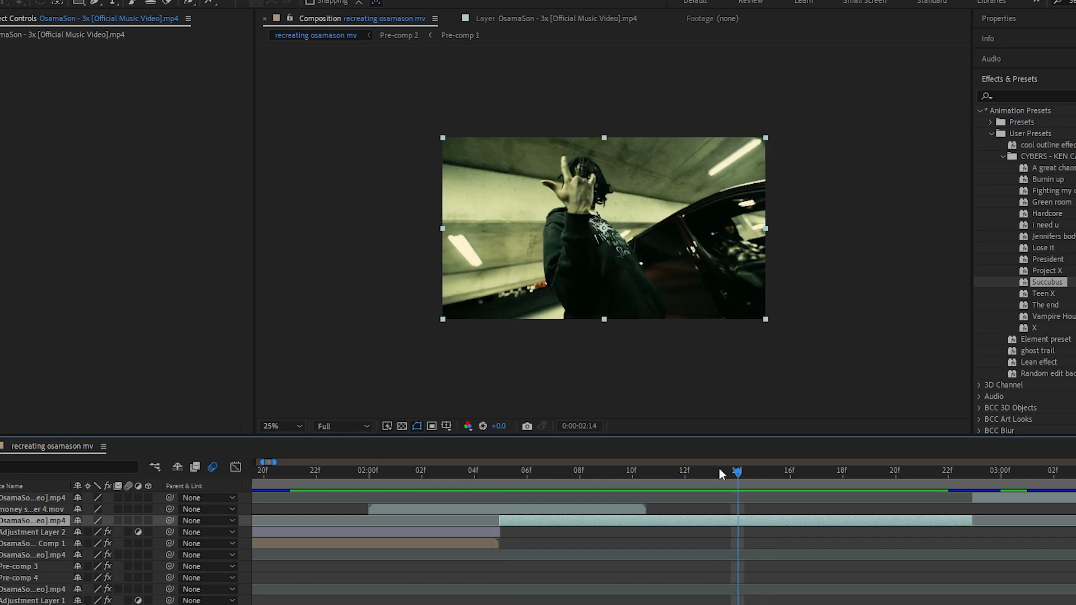
click(585, 511)
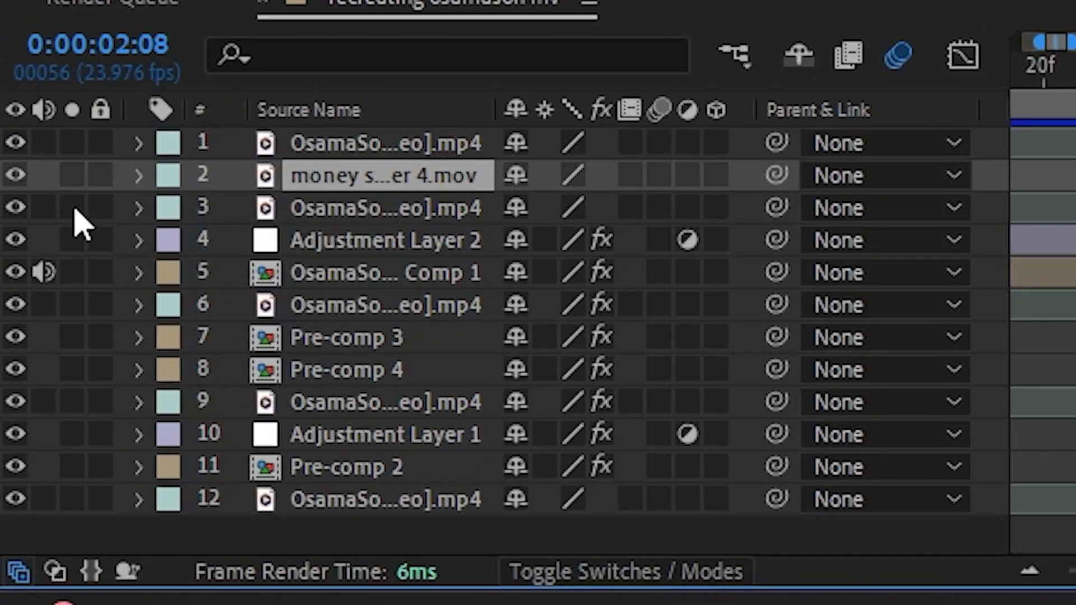
click(75, 210)
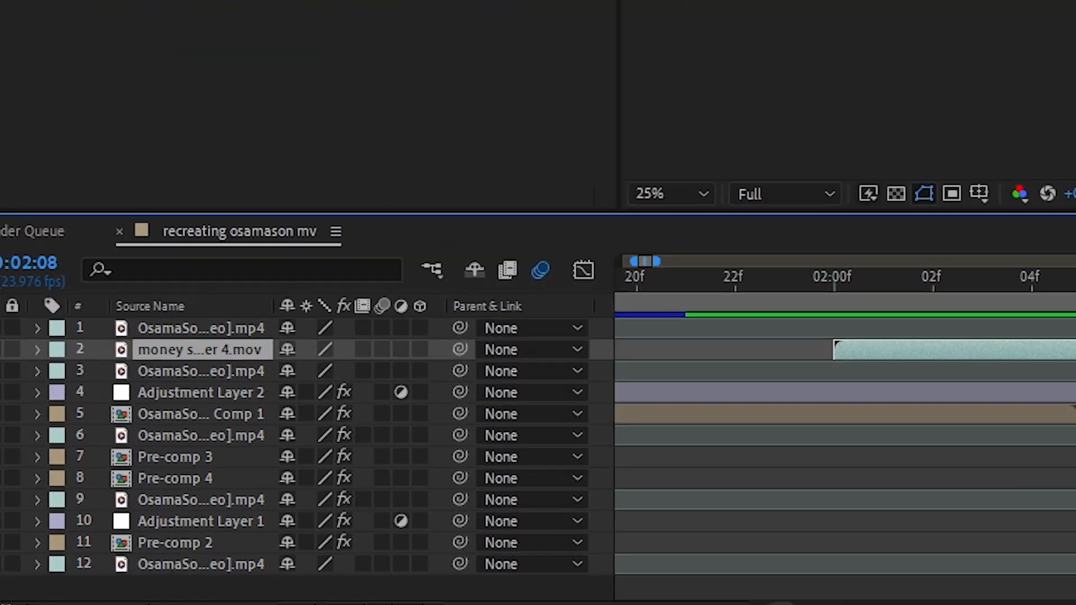
Apply Posterize Time to the clip that starts at 0:00:02:05 and set its frame rate to 12
click(586, 520)
drag(583, 473, 548, 458)
drag(615, 461, 526, 471)
key(ctrl+f)
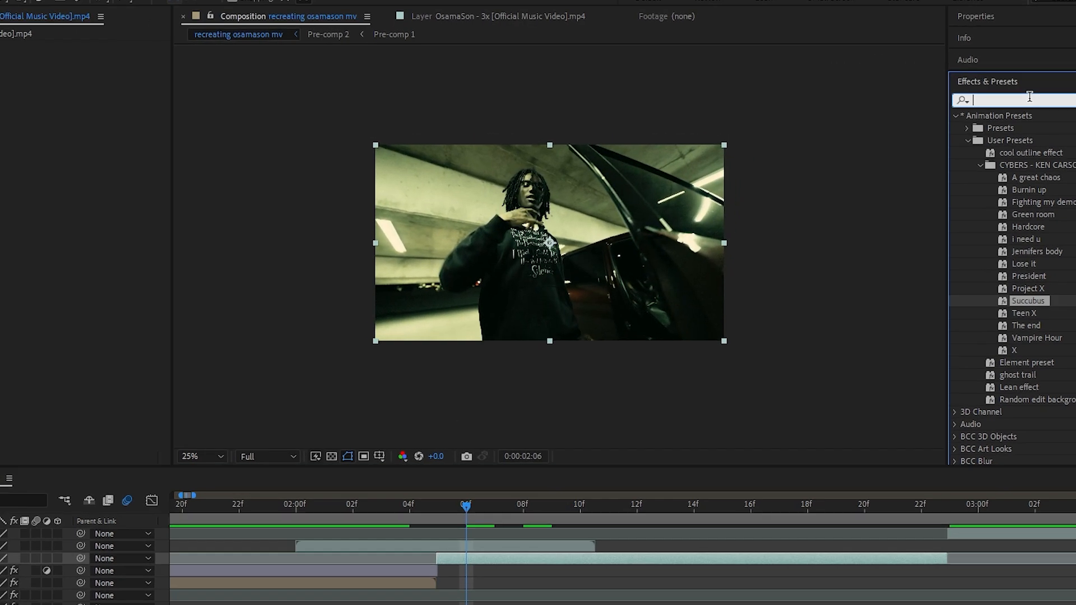
text(poster)
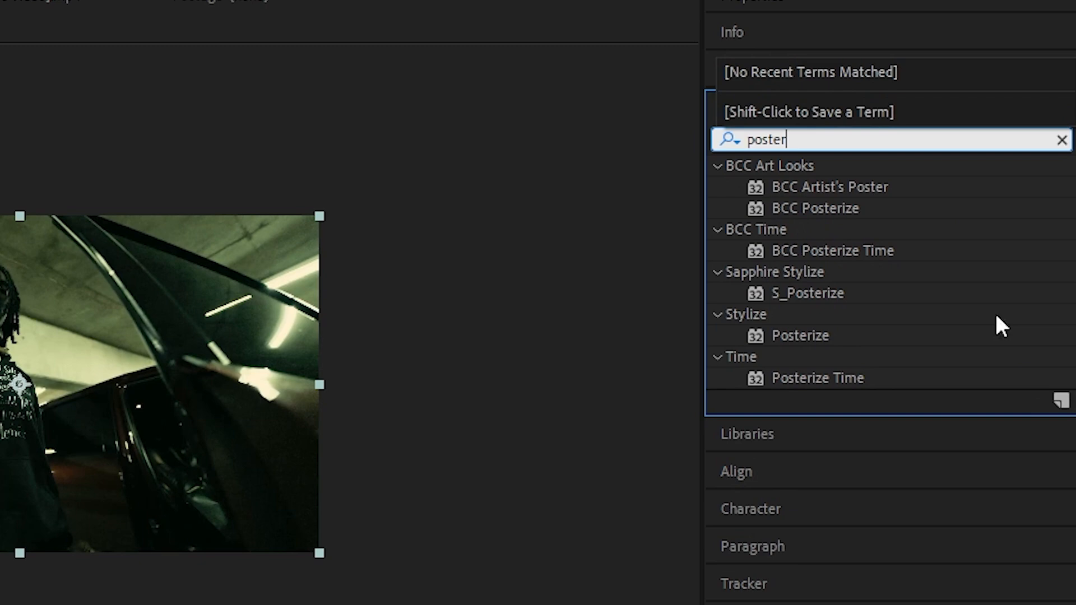
drag(796, 378, 168, 381)
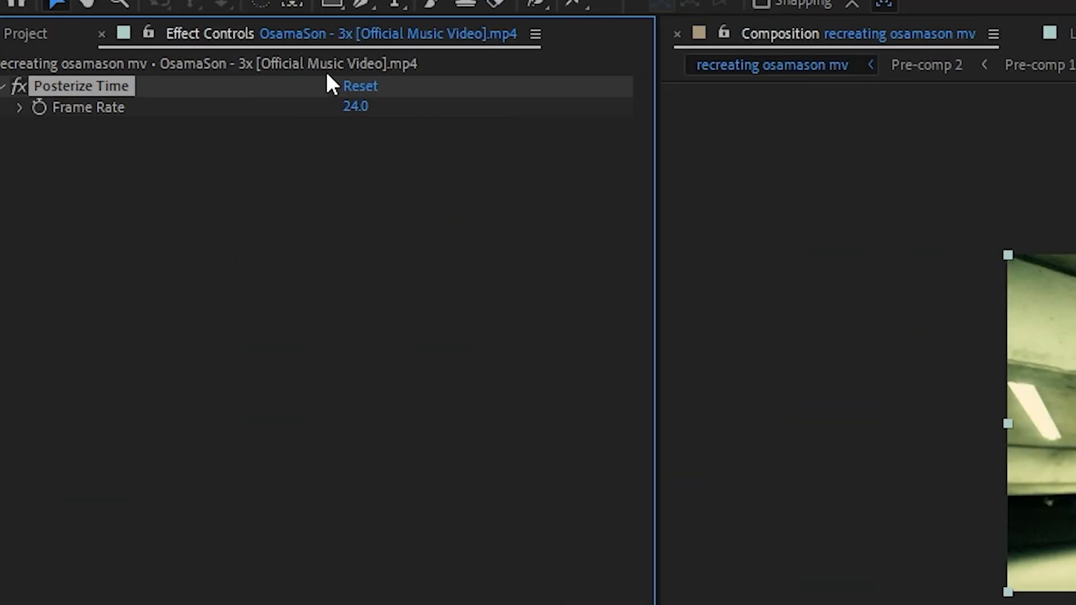
click(356, 107)
text(12)
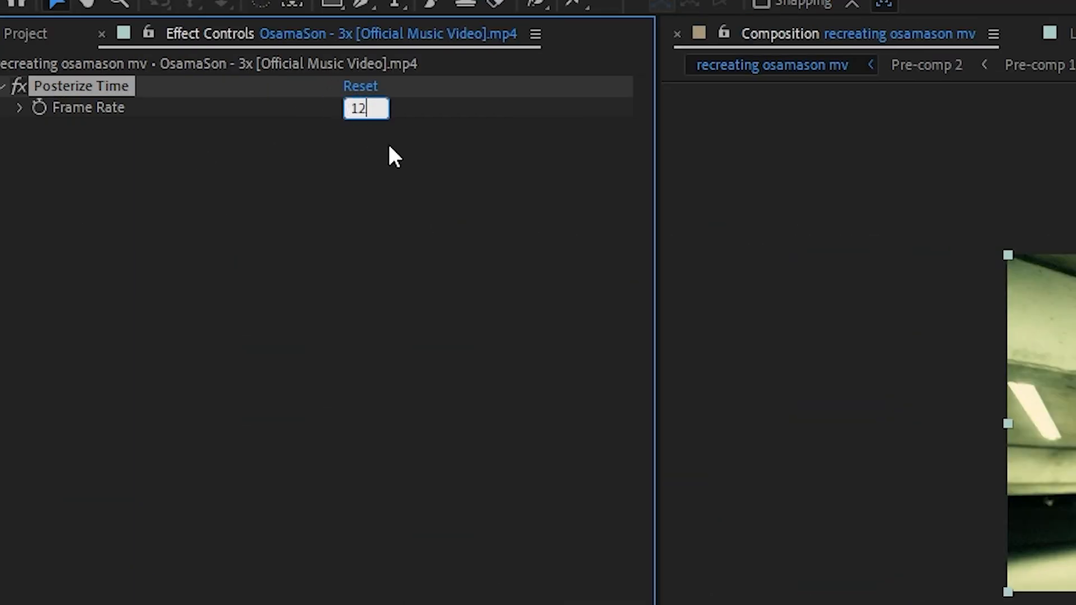
key(Return)
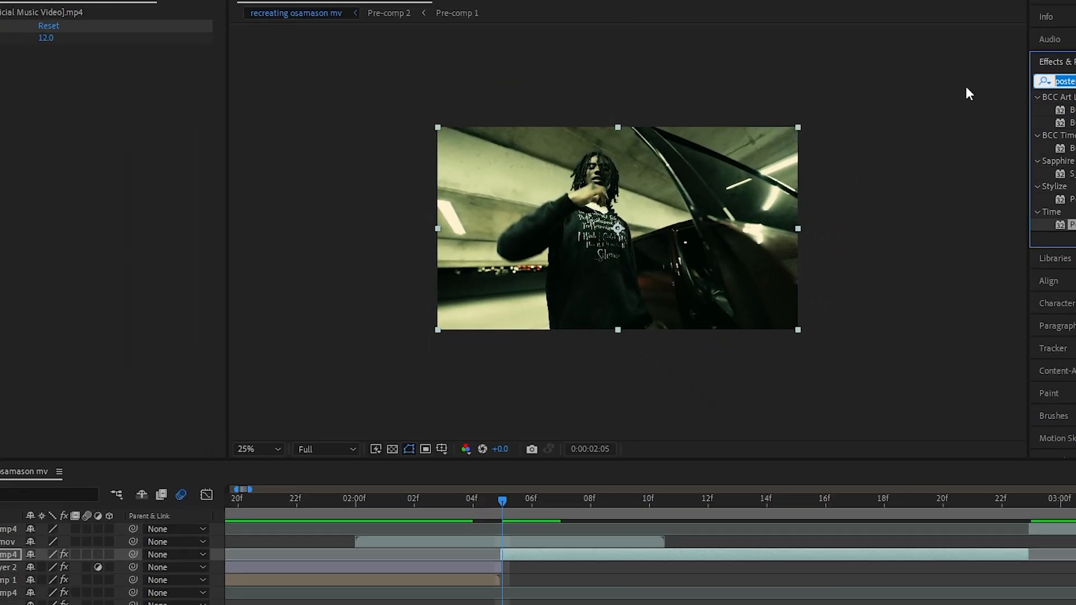
Add S_Grain to the clip with Color Amplitude 0.21 and Color Frequency 1552, and S_Flicker with its first two values at 1.7 and 0.32
text(grain)
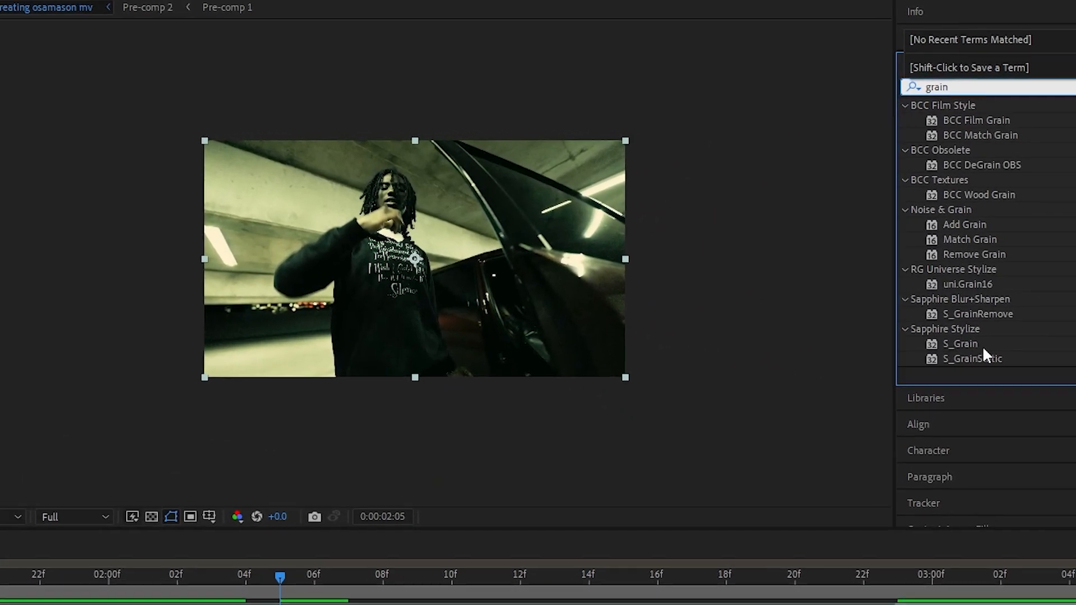
click(976, 344)
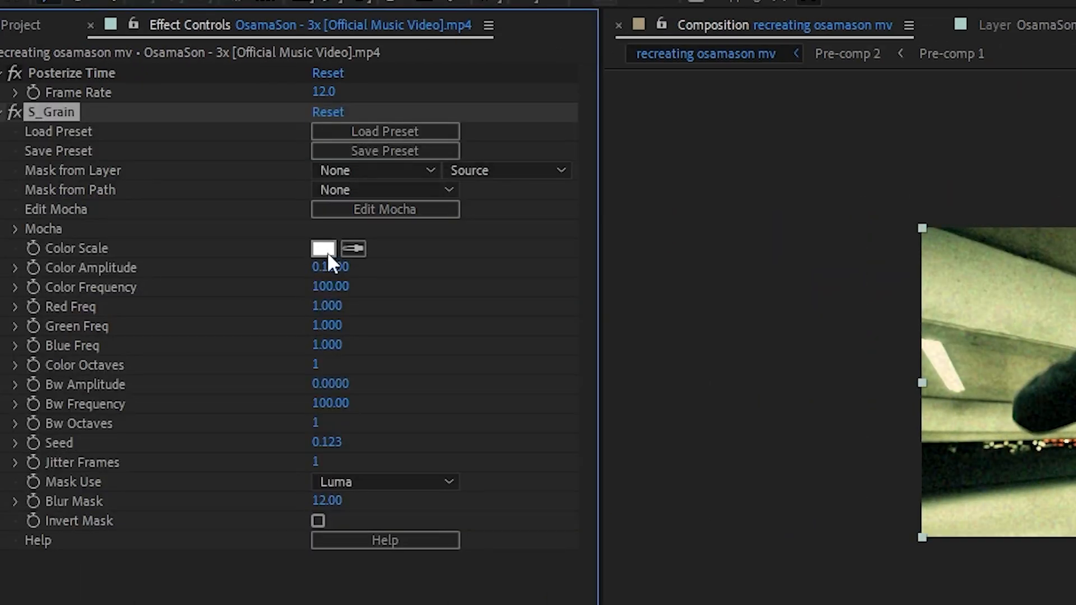
drag(329, 263, 783, 323)
drag(702, 321, 491, 322)
drag(331, 290, 230, 278)
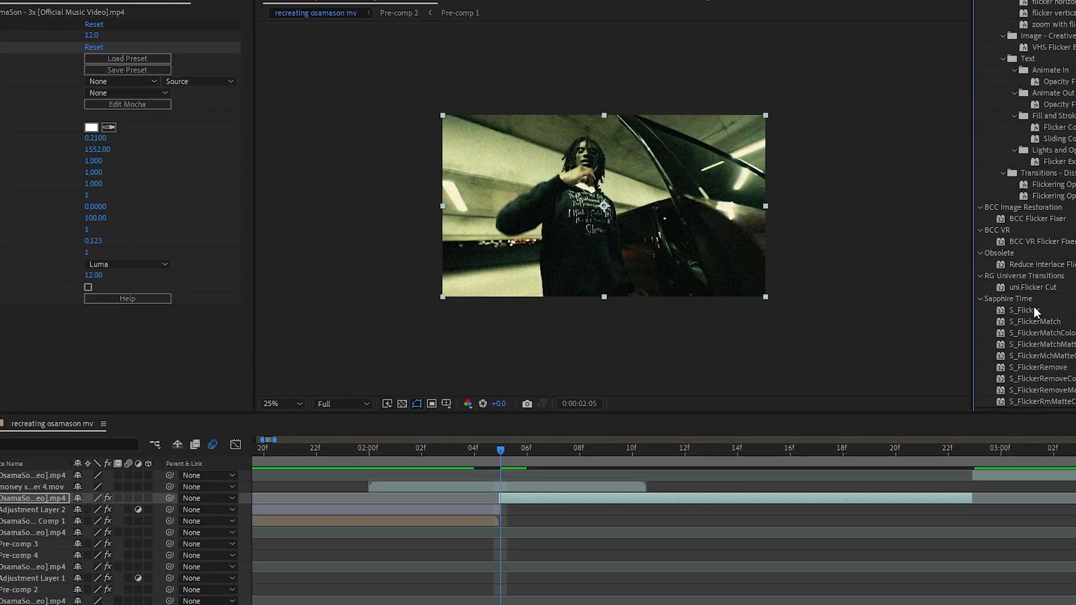
drag(1024, 310, 562, 496)
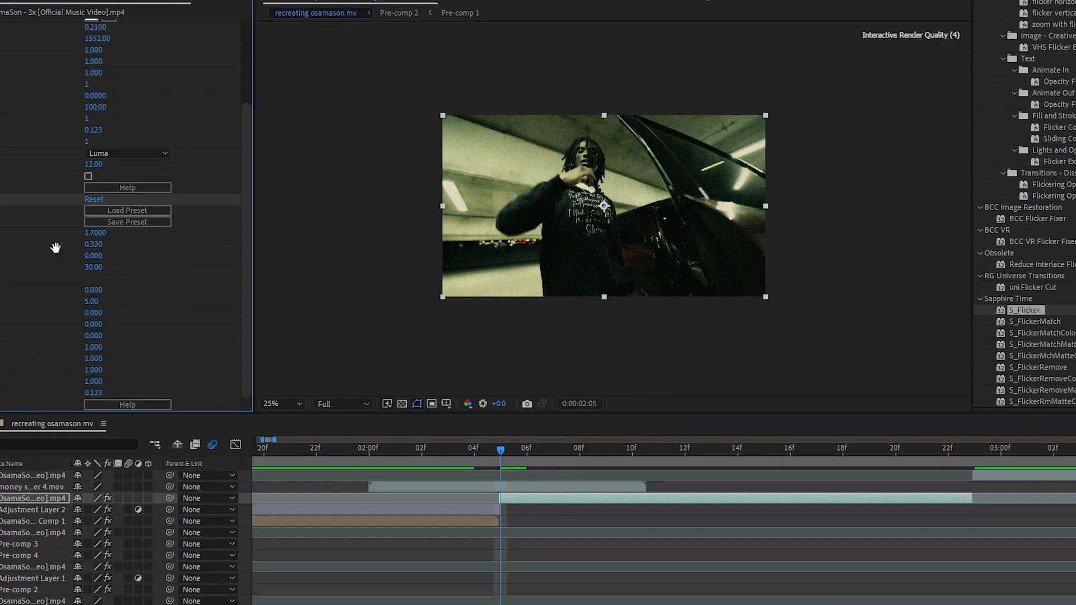
key(space)
Scale the clip to 158% and animate its Position with keyframes at 0:00:02:05, 0:00:02:15, 0:00:02:20 and 0:00:02:22
key(s)
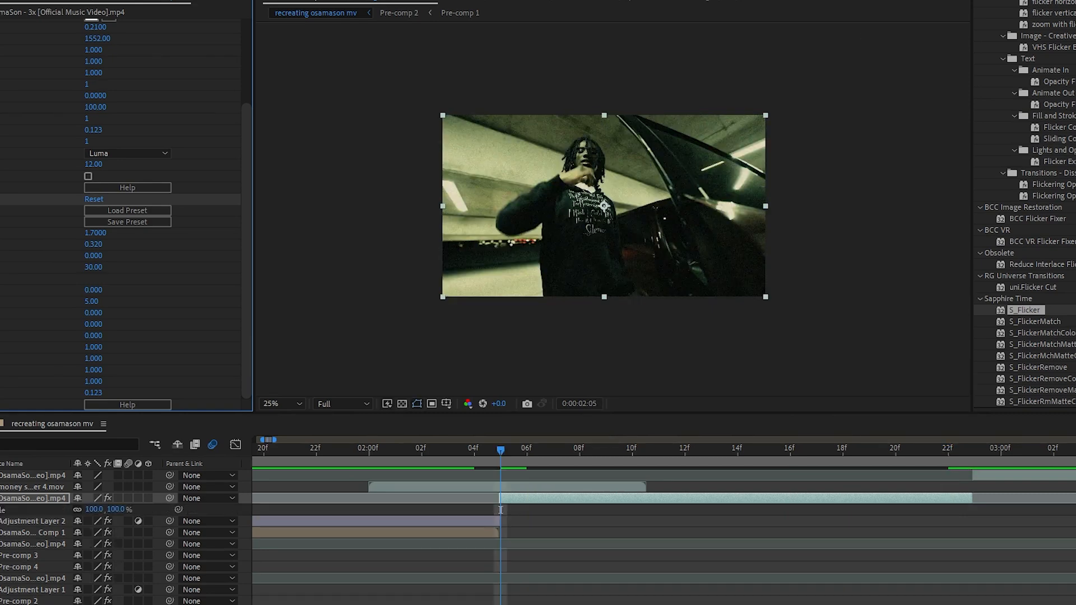
drag(105, 513, 136, 515)
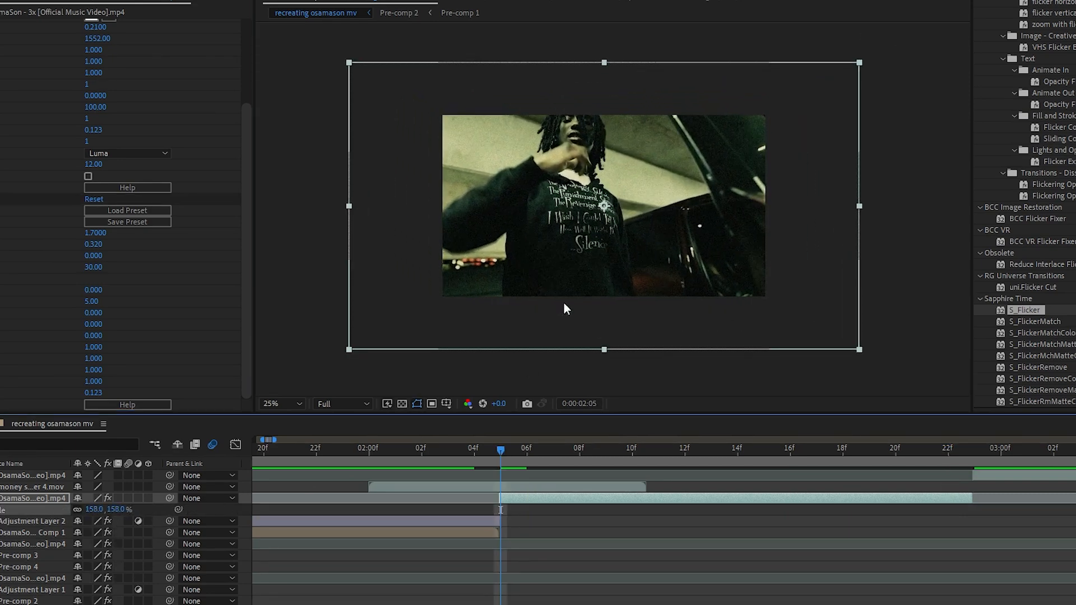
click(619, 250)
drag(619, 250, 630, 272)
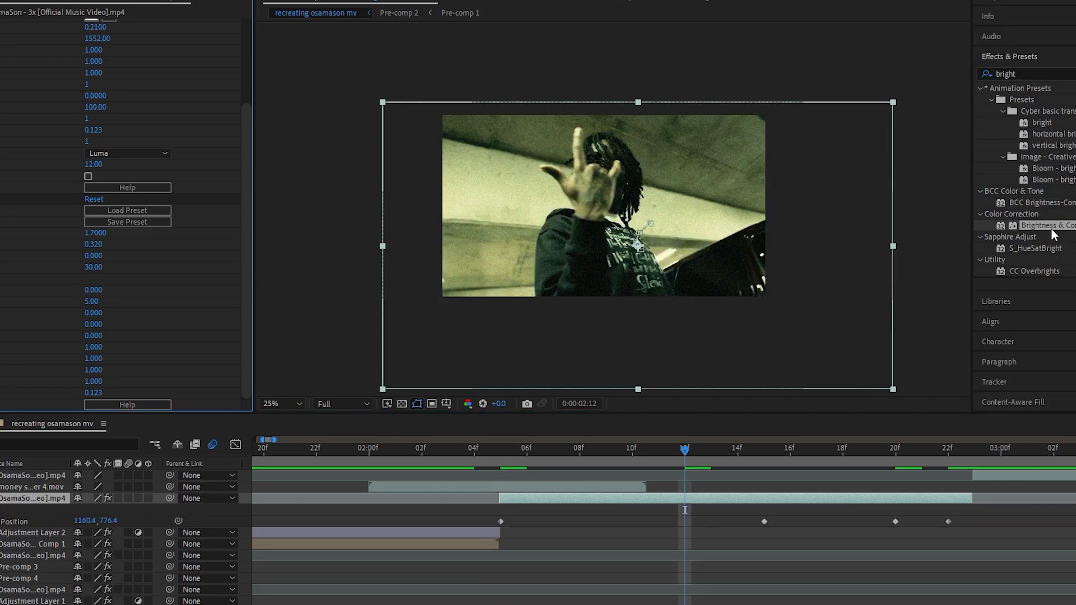
Add Brightness & Contrast to the clip that starts at 0:00:02:05, with Brightness 67 and Contrast 100, and check neighbouring frames
drag(1061, 232, 723, 498)
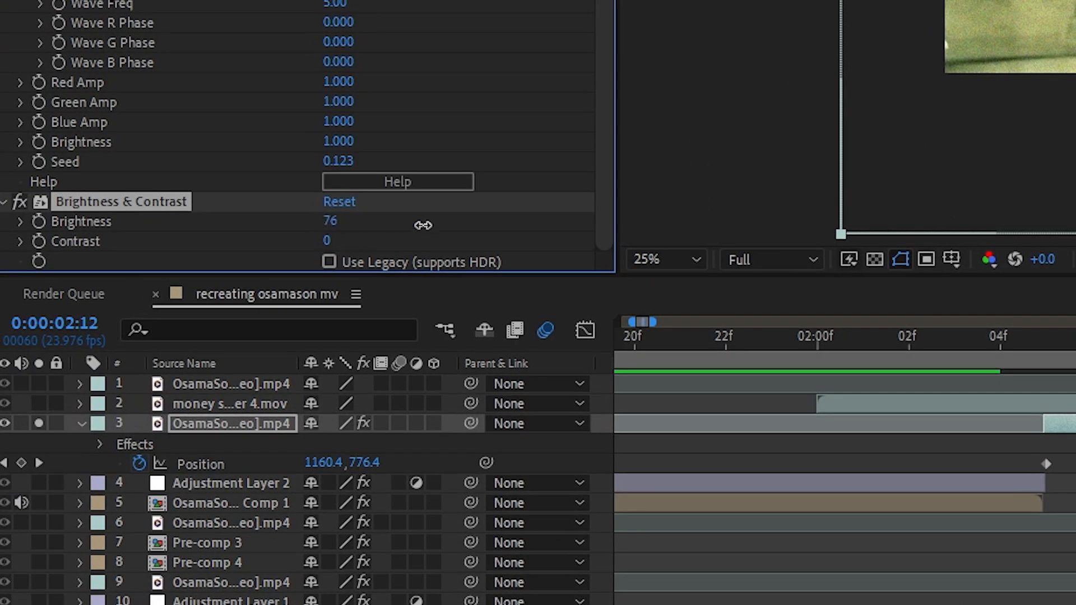
drag(423, 226, 486, 231)
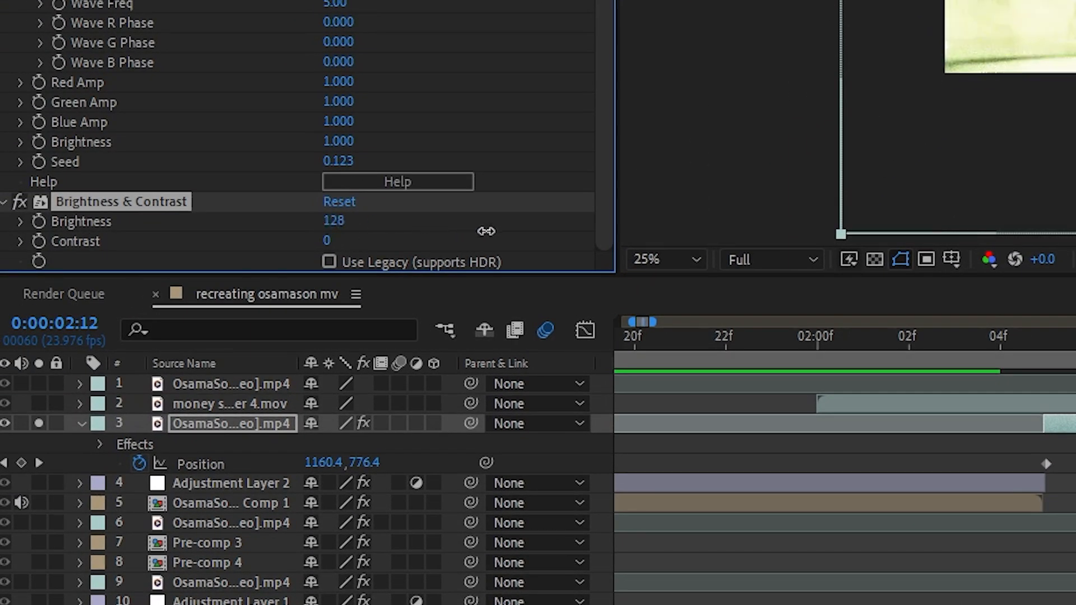
drag(329, 244, 727, 256)
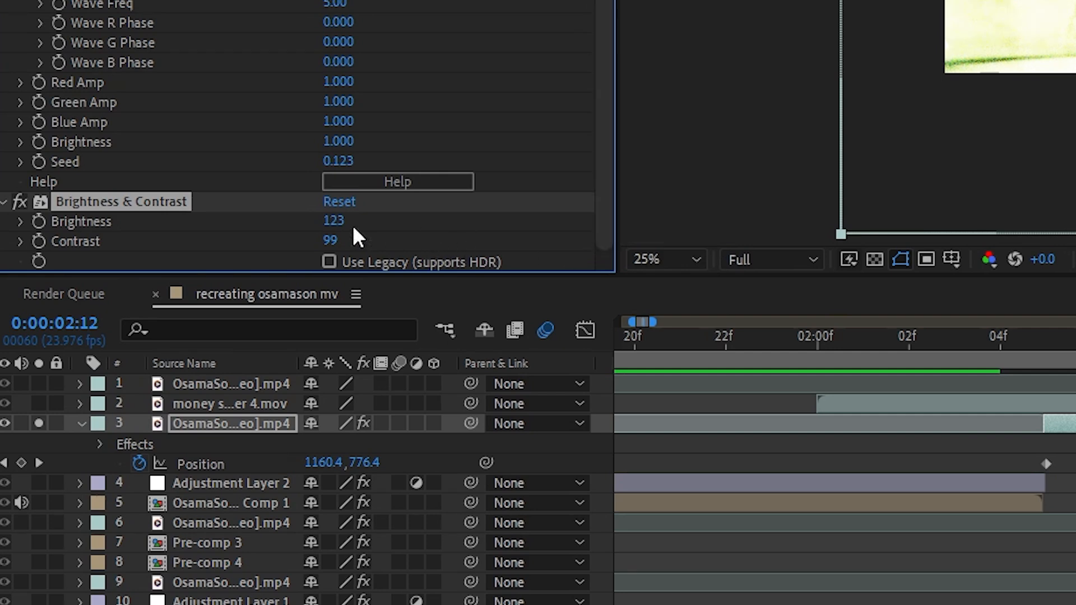
drag(322, 226, 278, 225)
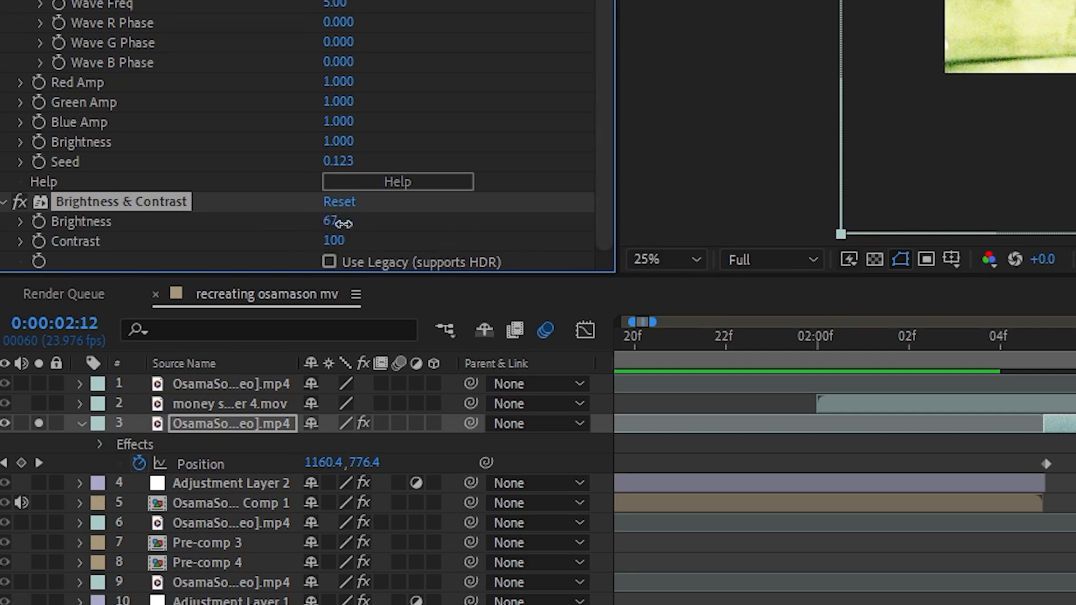
key(Page_Up)
key(Page_Up)
key(Page_Up)
key(Page_Down)
key(Page_Down)
key(Page_Down)
key(Page_Down)
key(Page_Down)
key(Page_Down)
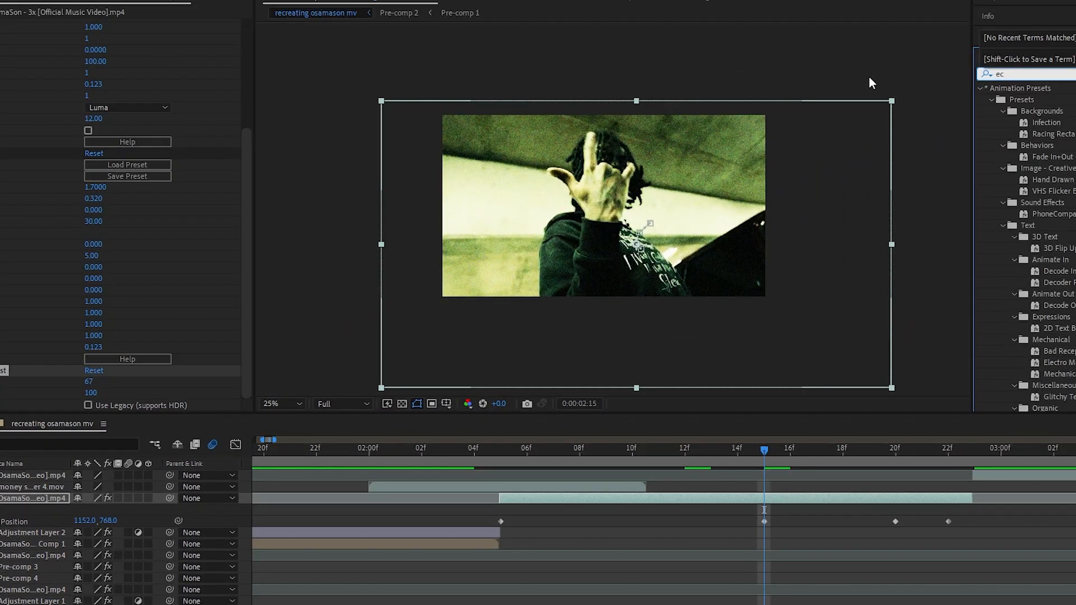
Add the Echo effect to the same clip with Echo Time -0.01, Starting Intensity 0.48 and Decay 0.77
text(echo)
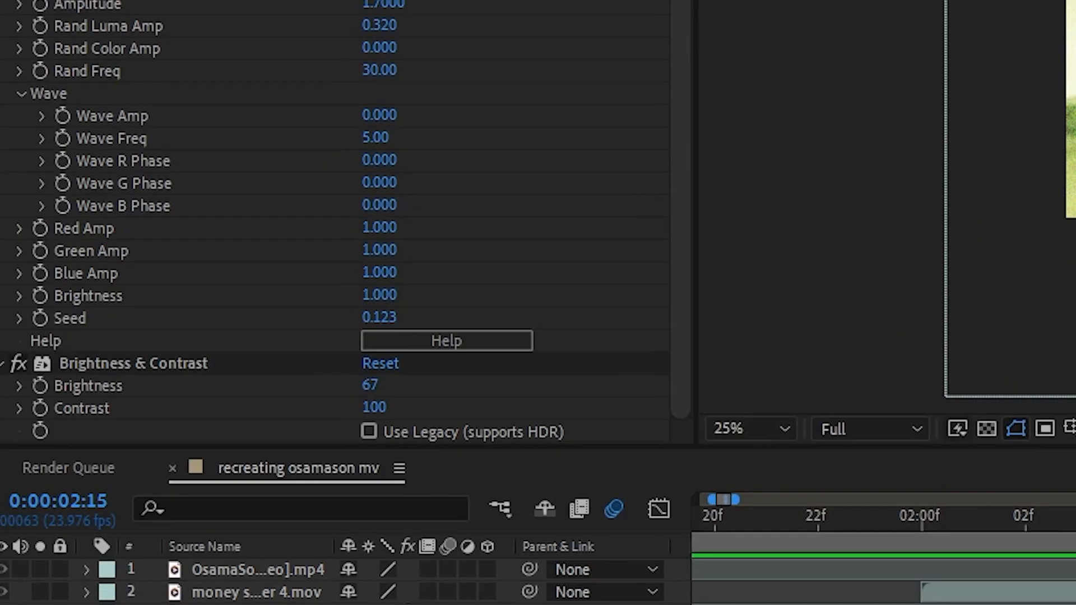
drag(1071, 168, 144, 159)
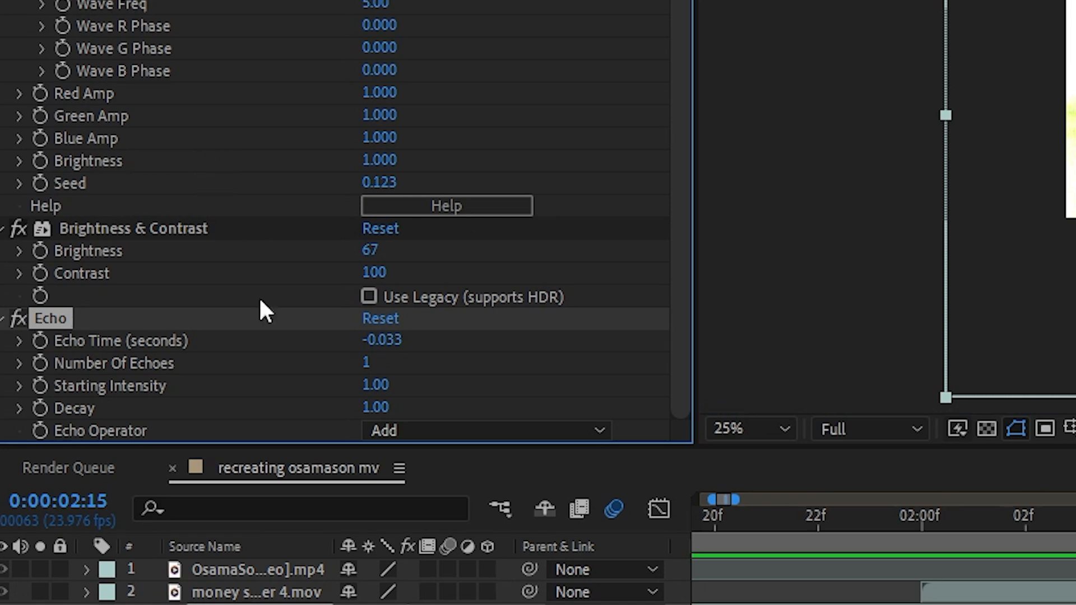
click(382, 340)
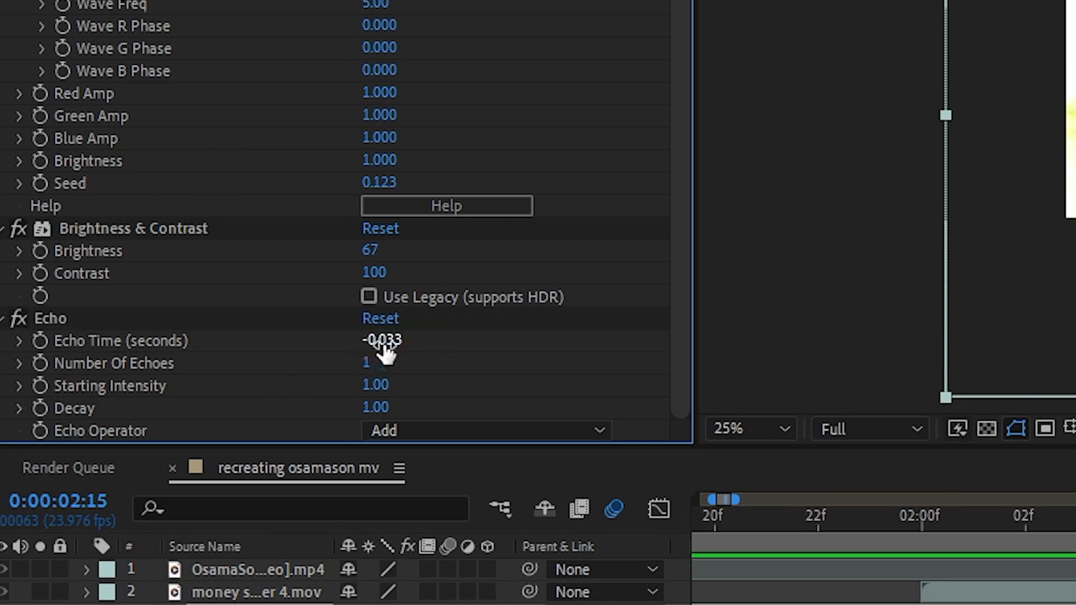
click(370, 364)
click(384, 343)
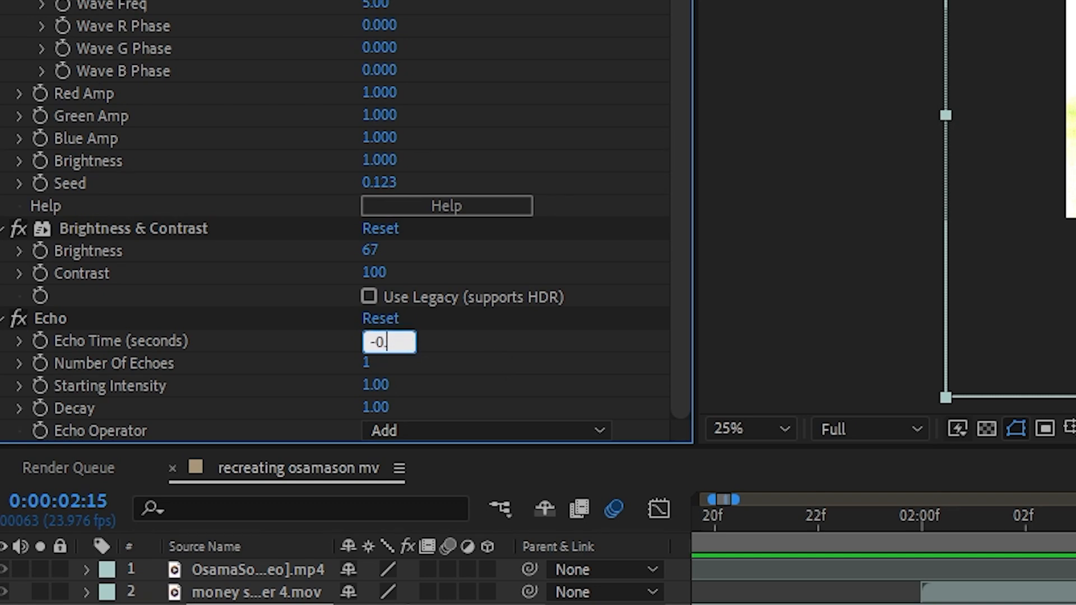
text(-0.01)
click(497, 363)
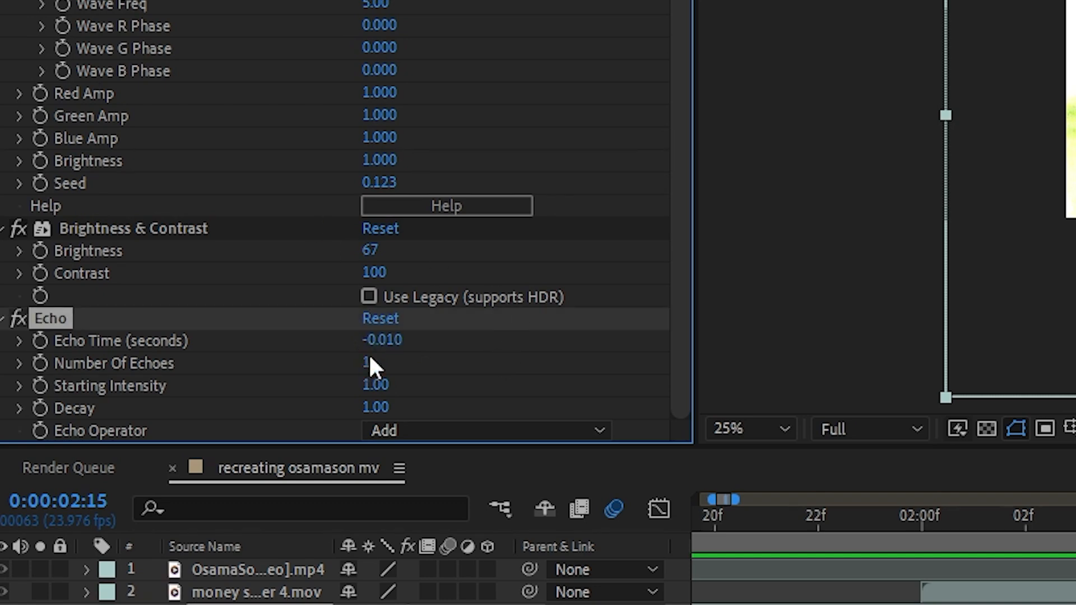
drag(364, 393, 322, 394)
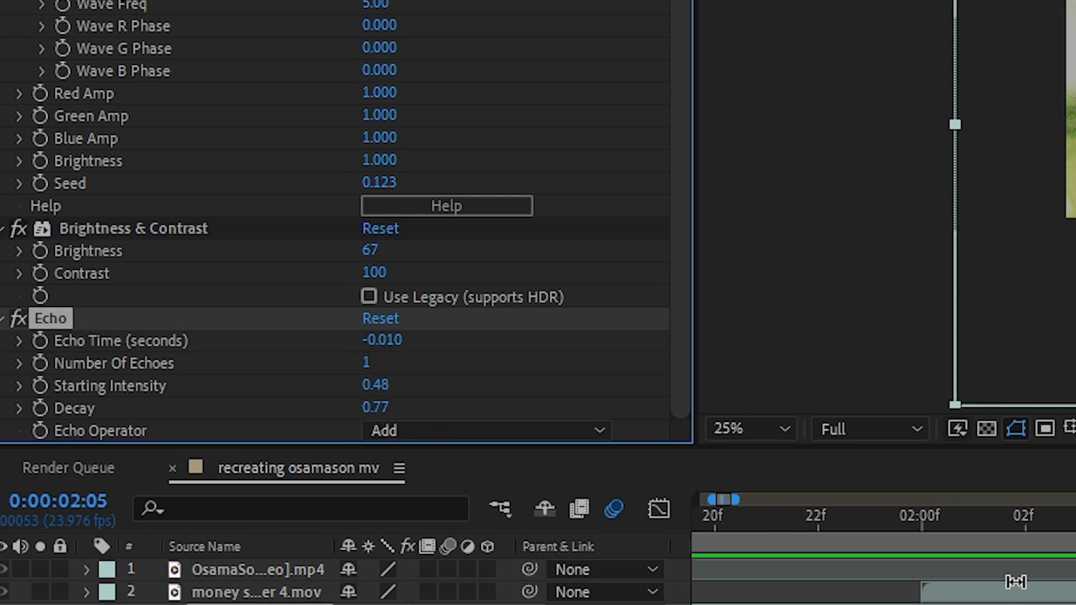
Preview the reframed clip between 0:00:02:05 and 0:00:03:00 to examine its grain, contrast and echo effects
key(space)
key(space)
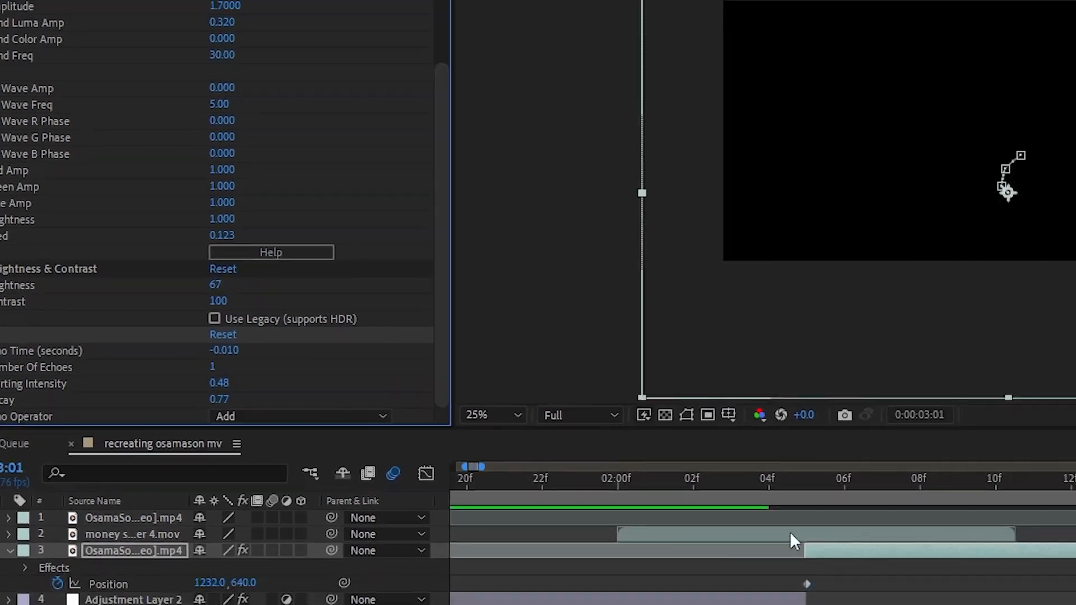
drag(804, 480, 1029, 488)
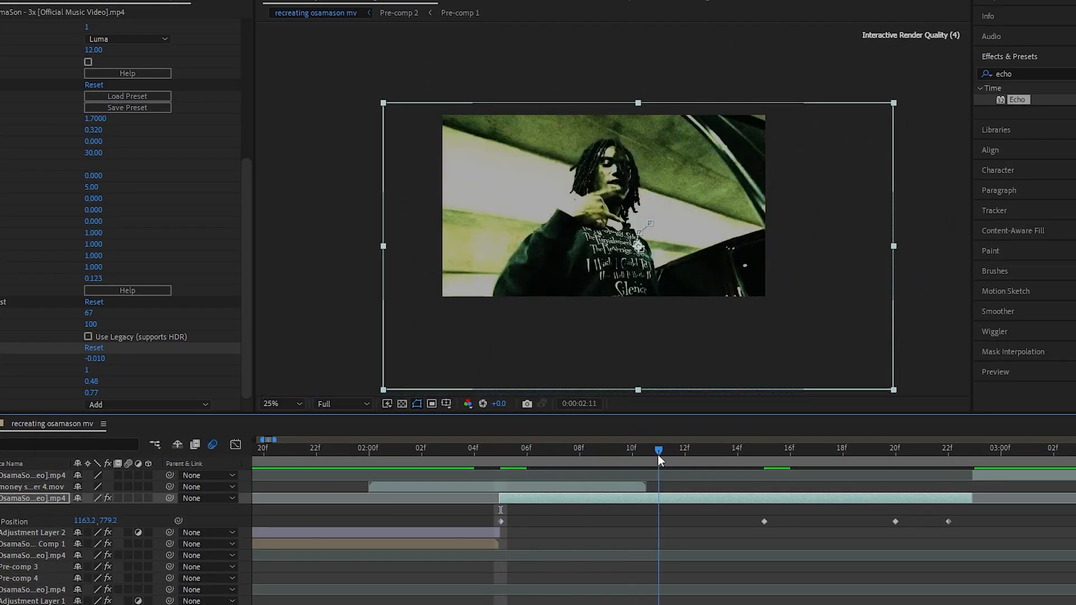
drag(658, 455, 567, 459)
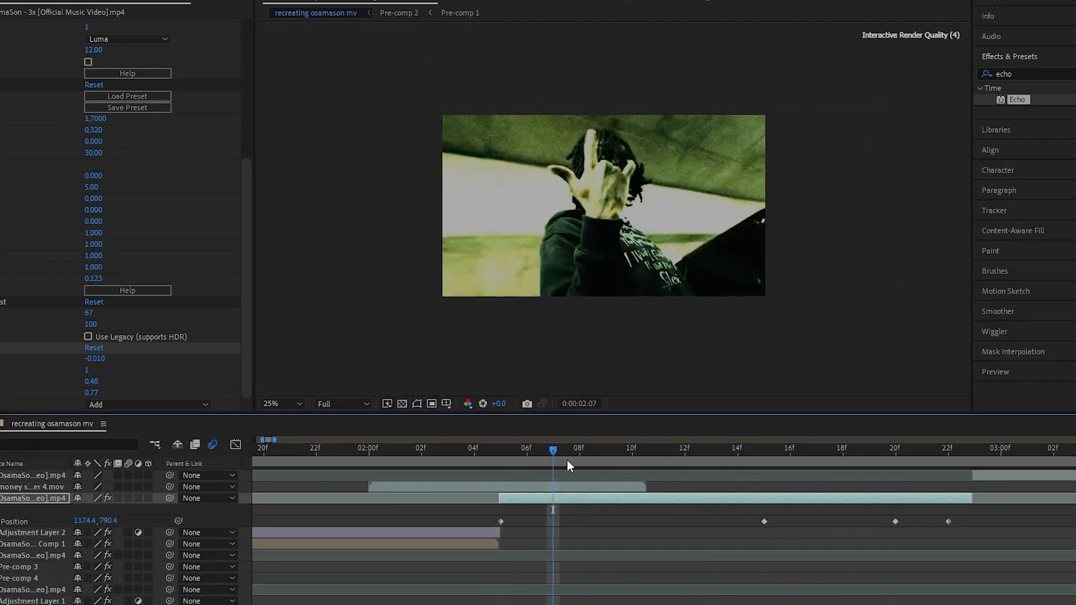
key(space)
key(space)
key(minus)
key(minus)
key(minus)
key(minus)
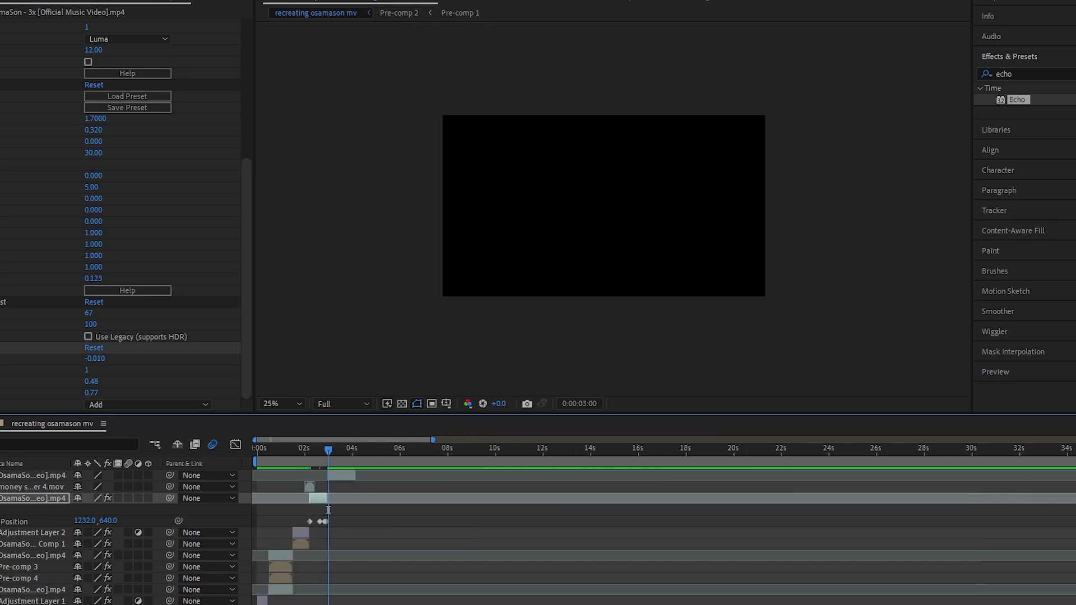
Duplicate the clip starting at 0:00:02:23 three times, trim the copies to different short shots, and align the first with the original's start
key(equal)
key(equal)
key(equal)
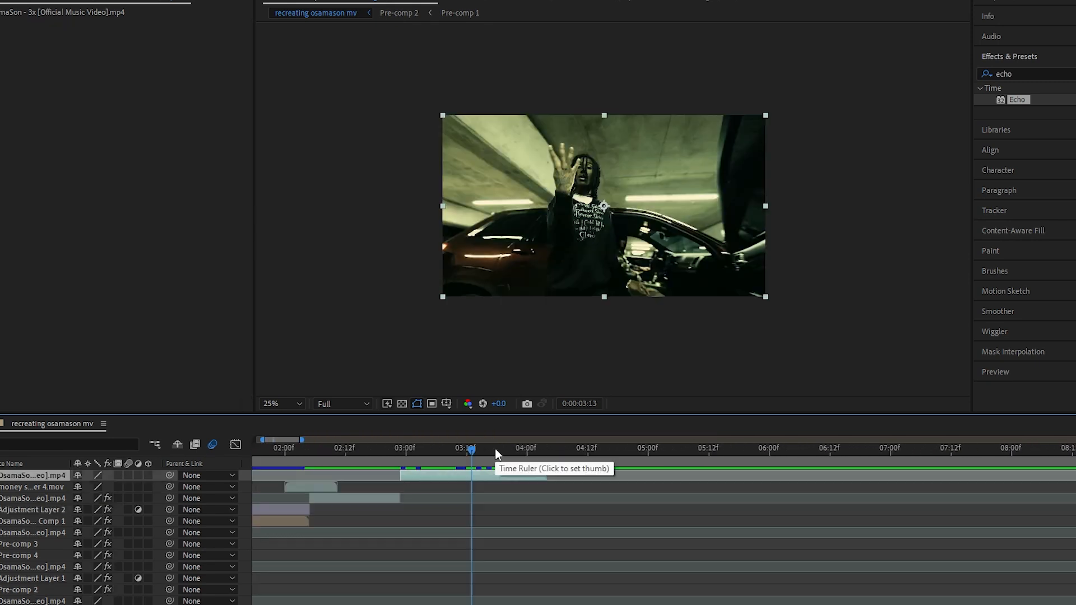
mouse_move(470, 450)
mouse_down()
mouse_move(422, 453)
mouse_move(482, 459)
mouse_up()
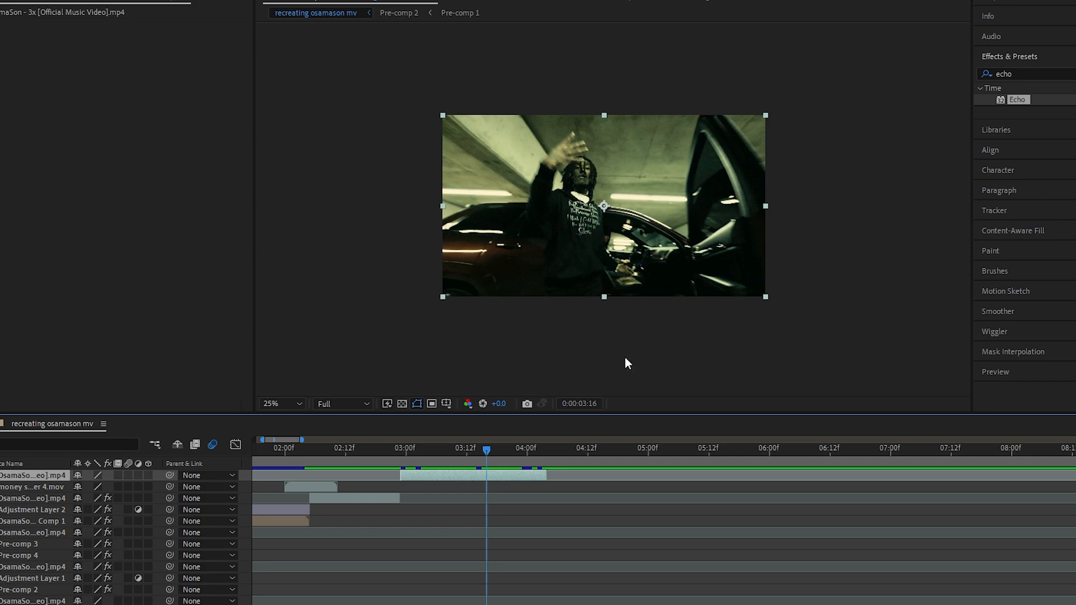
key(ctrl+d)
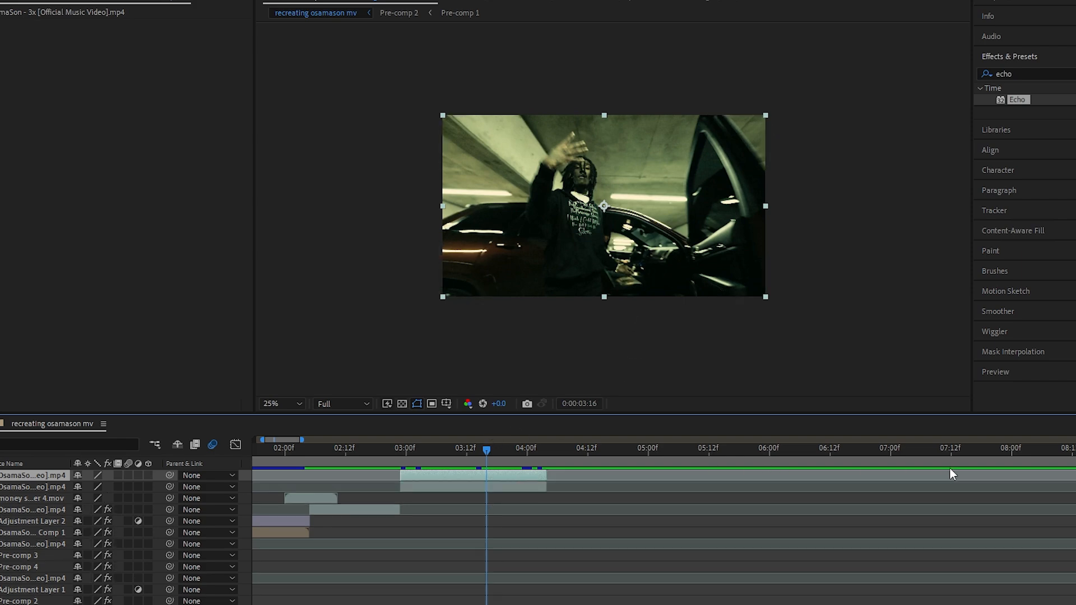
drag(953, 474, 658, 451)
key(alt+[)
key(alt+])
key(ctrl+d)
key(alt+])
key(ctrl+d)
drag(623, 477, 705, 478)
drag(507, 498, 660, 504)
drag(702, 476, 442, 494)
Move the aligned hooded copy down the layer stack until it sits directly above the original clip
click(421, 451)
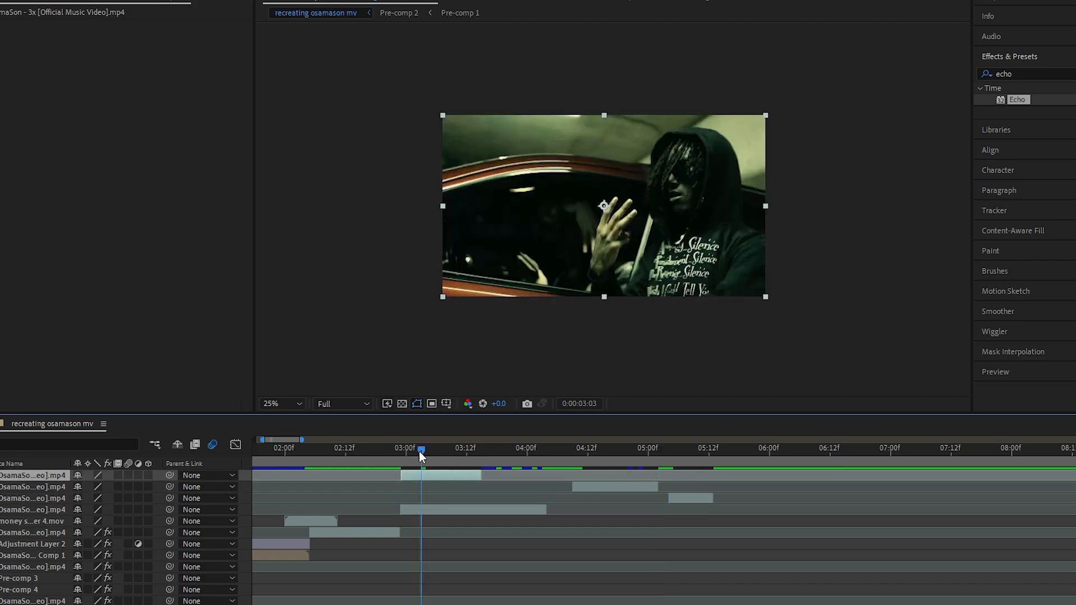
key(ctrl+[)
key(ctrl+[)
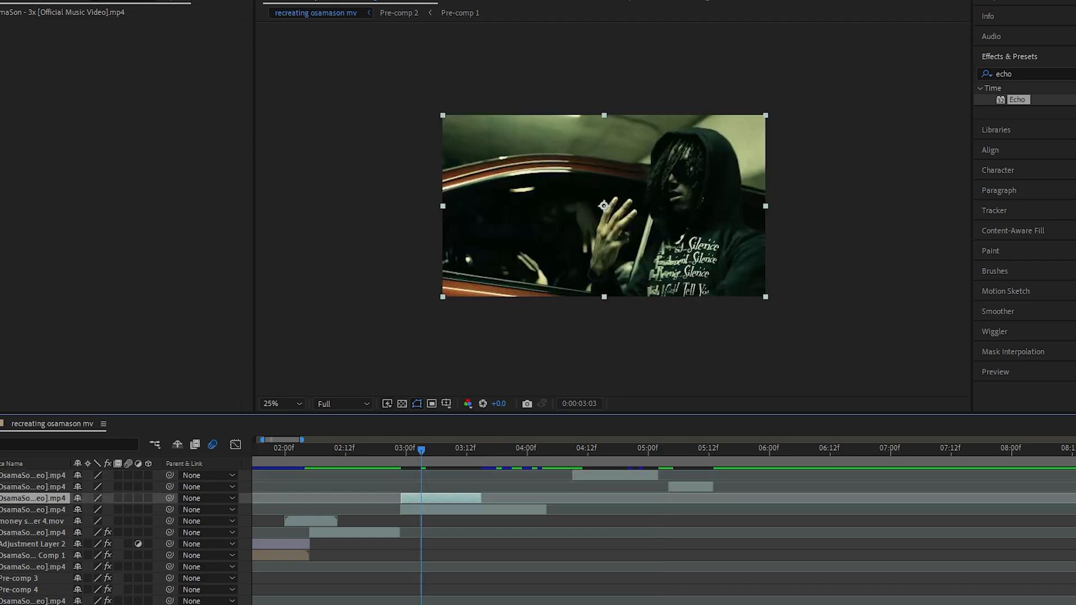
Mask the hooded copy with a tall rectangle, then scale it down and shift it to fill the right part of the frame
click(215, 25)
click(467, 60)
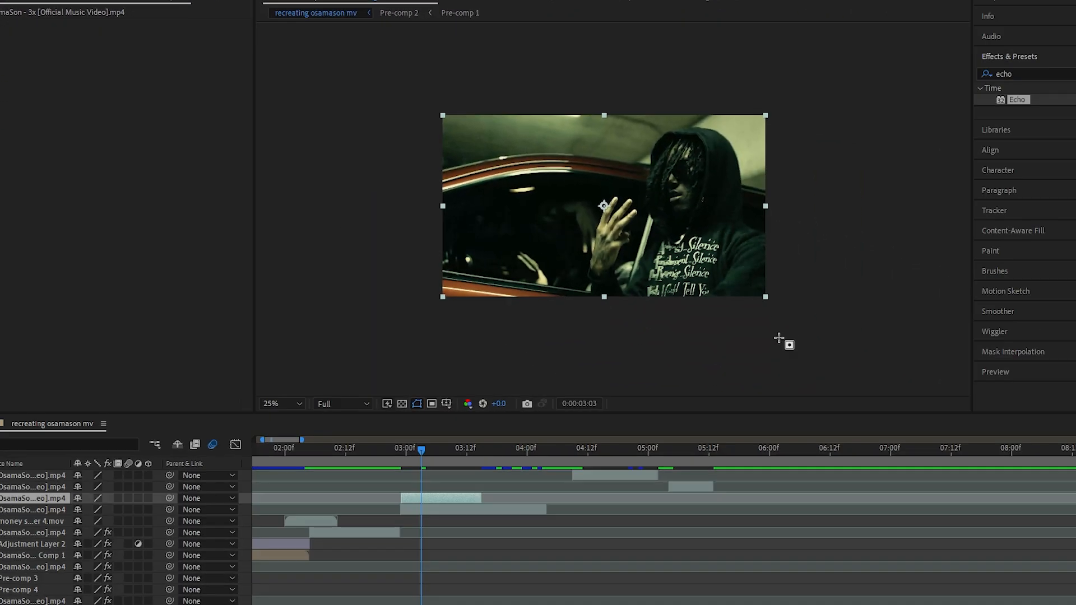
drag(591, 94, 776, 330)
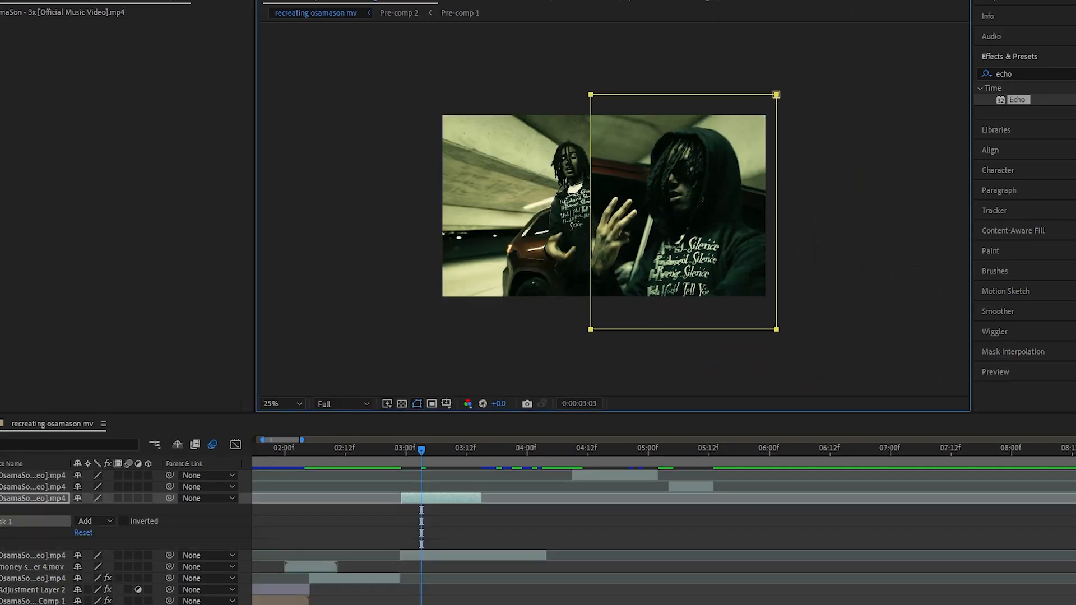
drag(674, 213, 721, 229)
drag(805, 296, 813, 301)
click(896, 289)
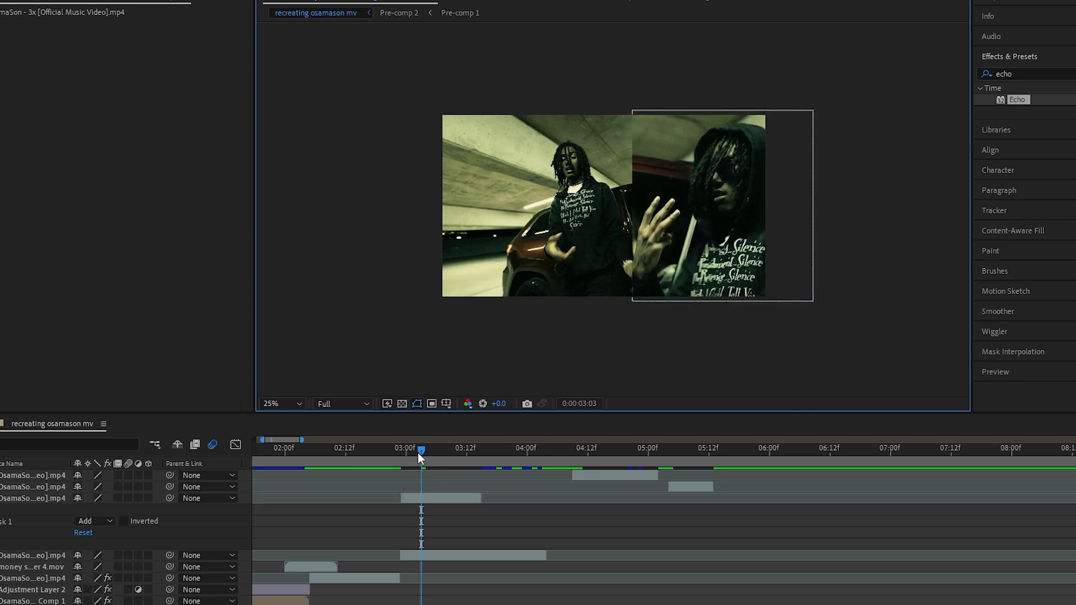
Preview the split screen, trim the hooded overlay's end to about 0:00:03:12, and start the smoking shot at about 0:00:03:10
drag(418, 452, 393, 470)
key(space)
key(equal)
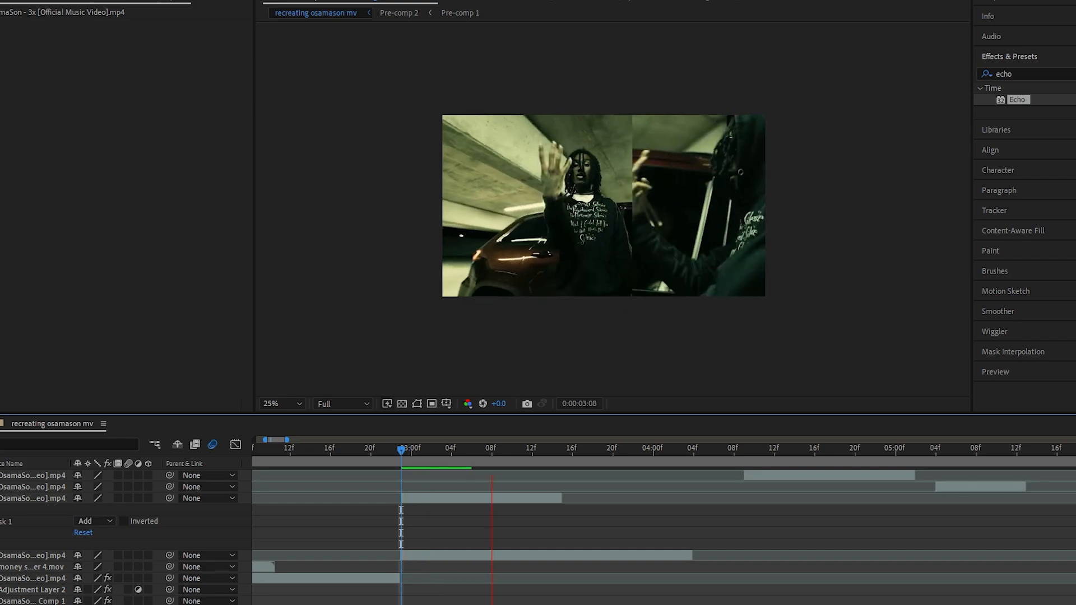
key(space)
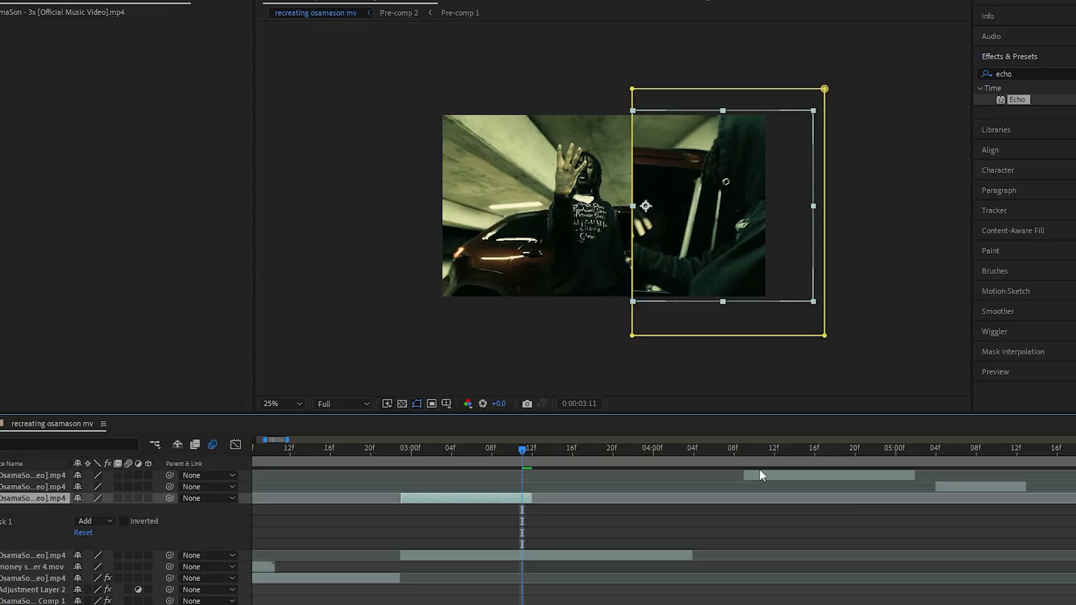
drag(804, 476, 578, 481)
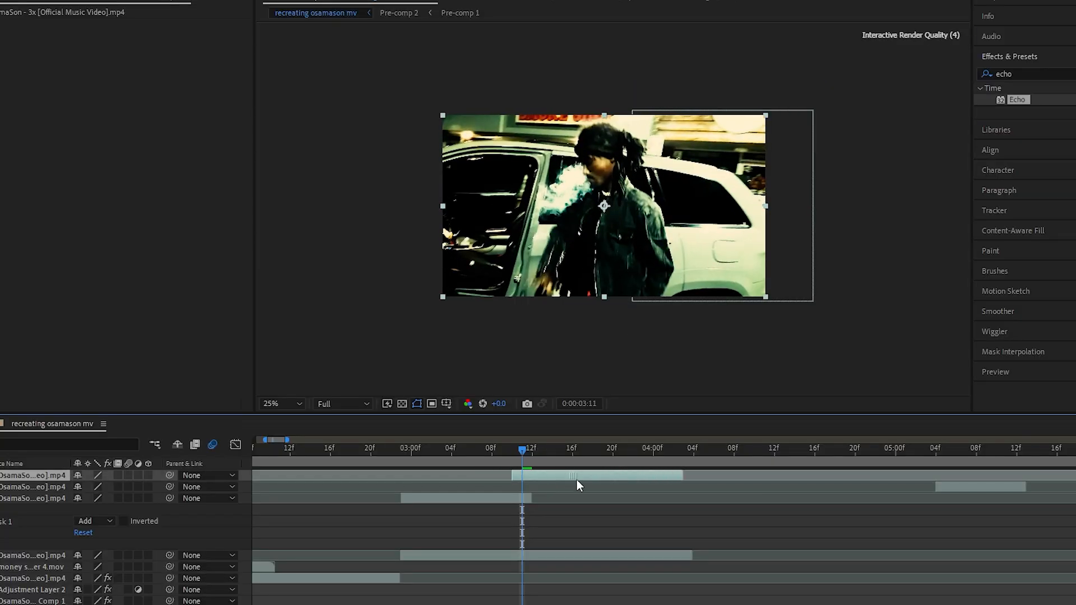
Mask the smoking shot with a wide rectangle and place it in the lower-left part of the frame
click(584, 253)
drag(584, 252, 561, 265)
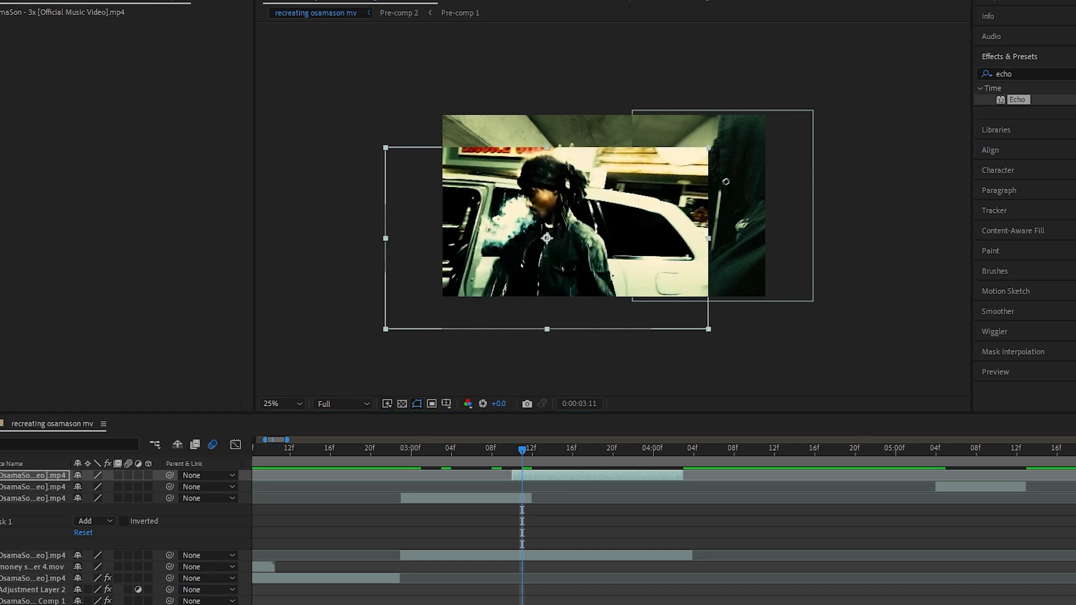
drag(472, 139, 492, 141)
mouse_move(581, 210)
mouse_down()
mouse_move(631, 281)
mouse_move(705, 295)
mouse_up()
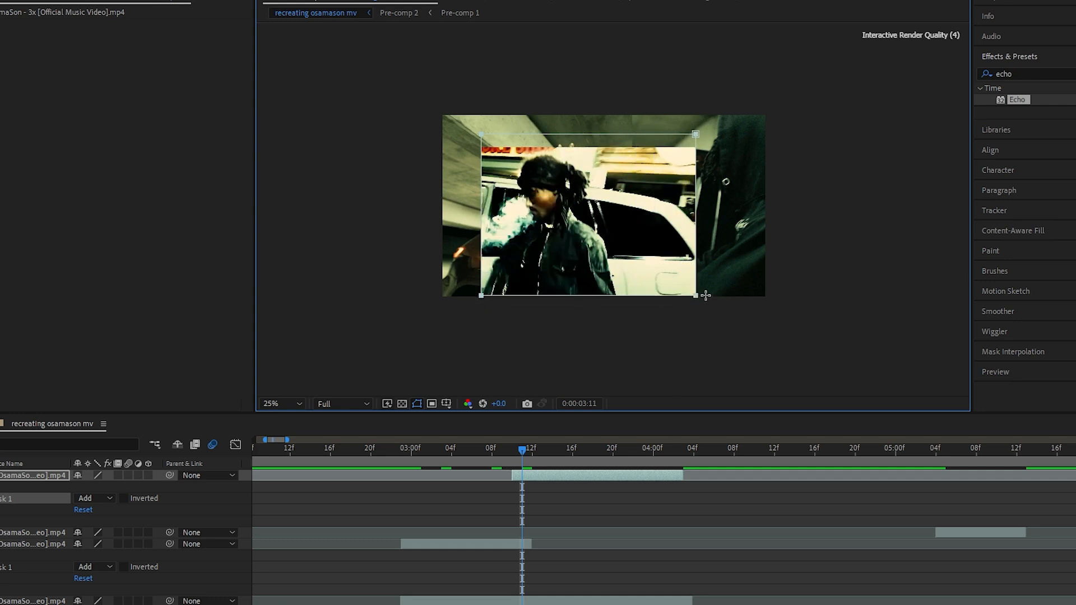
drag(590, 220, 550, 256)
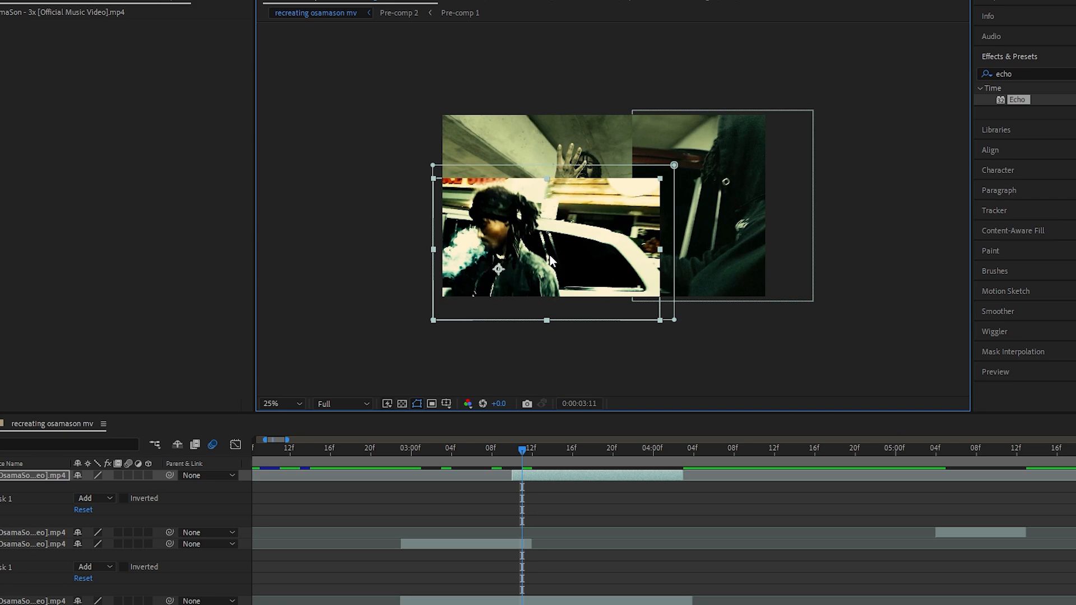
Move the smoking shot beneath the hooded overlay in the layer stack and shift it lower in the frame
key(ctrl+[)
key(ctrl+[)
key(ctrl+[)
key(ctrl+[)
key(ctrl+])
key(ctrl+])
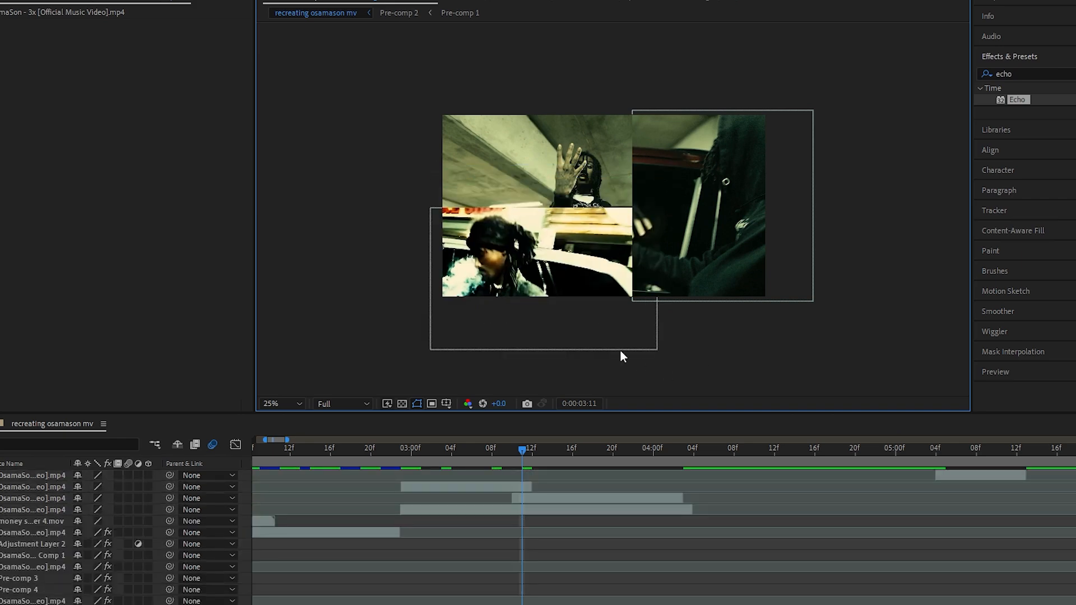
End the hooded overlay at about 0:00:03:13 and the smoking overlay at about 0:00:03:18, and start the hand close-up at 0:00:03:17
mouse_move(522, 450)
mouse_down()
mouse_move(442, 449)
mouse_move(542, 449)
mouse_up()
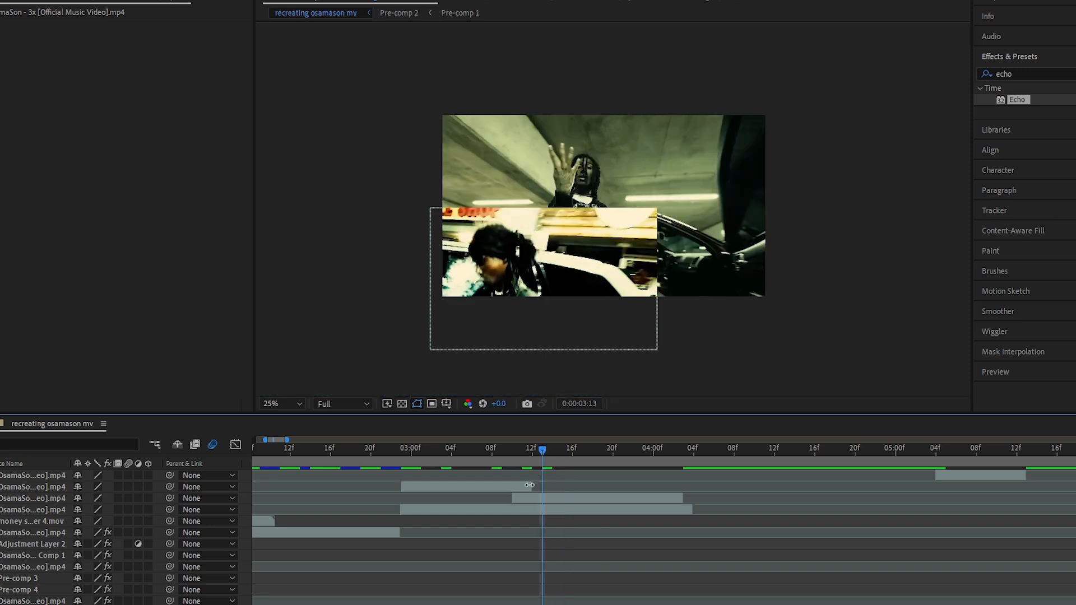
drag(529, 485, 683, 487)
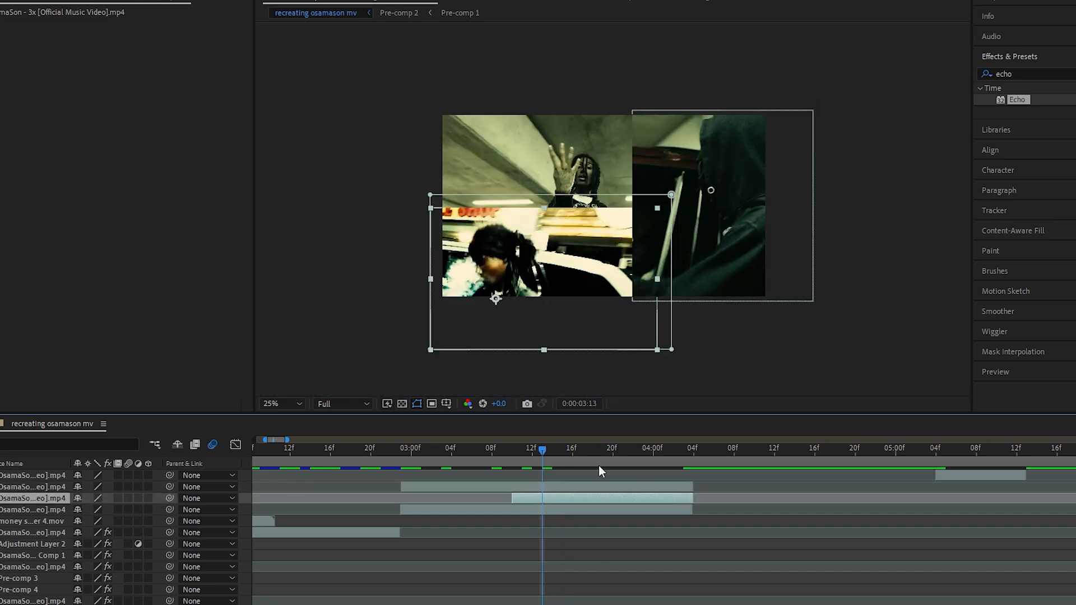
drag(599, 452, 629, 455)
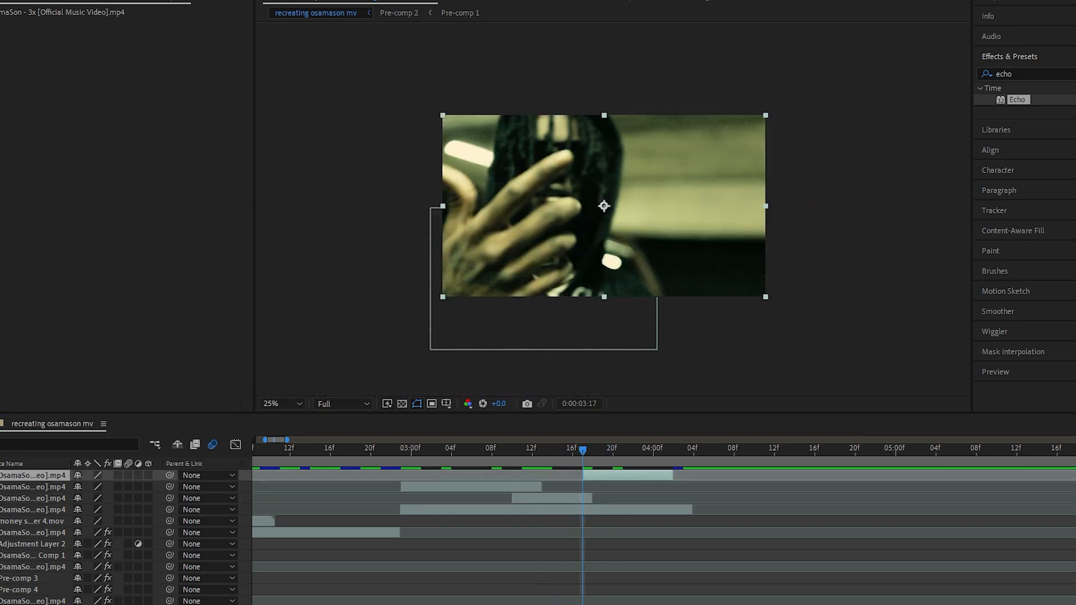
Mask the hand close-up with a tall rectangle and place it at the frame's upper right, beneath the other two overlays
mouse_move(423, 82)
mouse_down()
mouse_move(557, 106)
mouse_move(658, 325)
mouse_move(562, 324)
mouse_move(557, 310)
mouse_move(617, 346)
mouse_up()
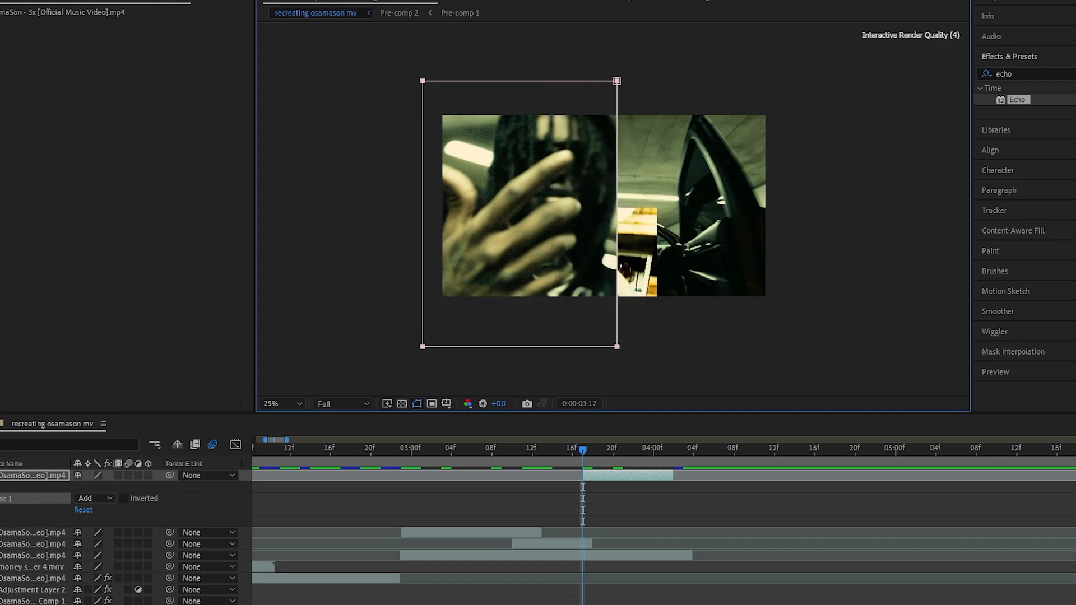
drag(518, 175, 700, 130)
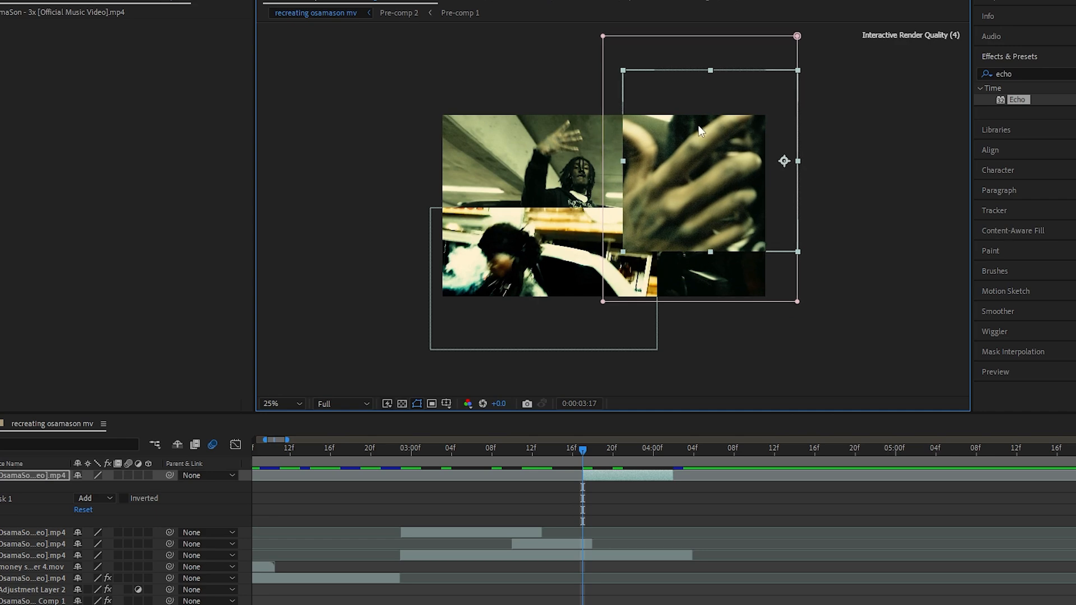
key(ctrl+bracketleft)
key(ctrl+bracketleft)
key(ctrl+bracketleft)
key(ctrl+bracketright)
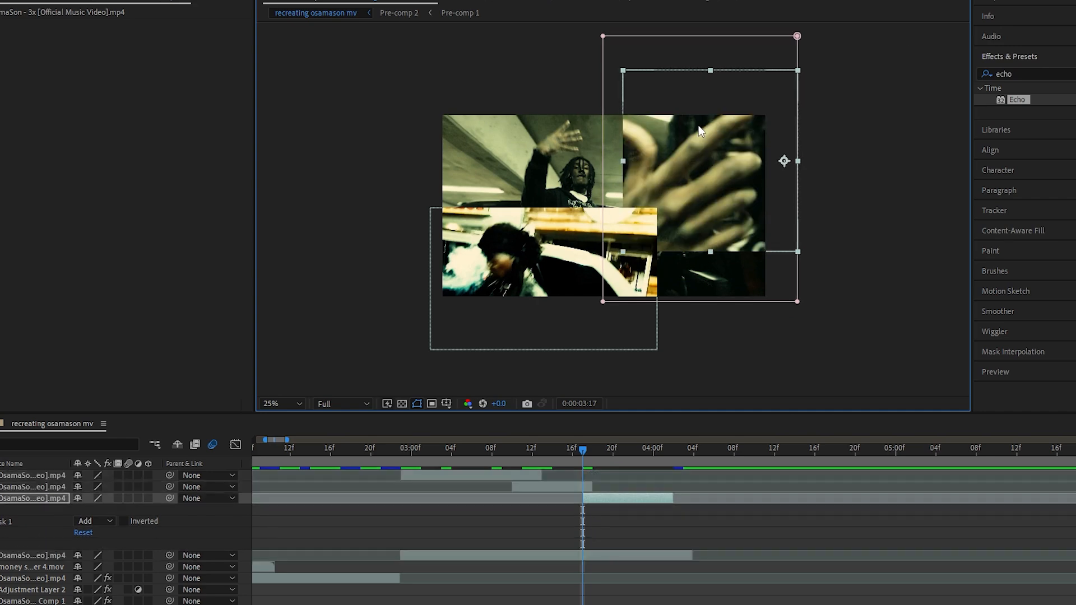
Move the hand close-up one level up, above the smoking overlay in the layer stack, and preview the split-screen section
key(ctrl+bracketright)
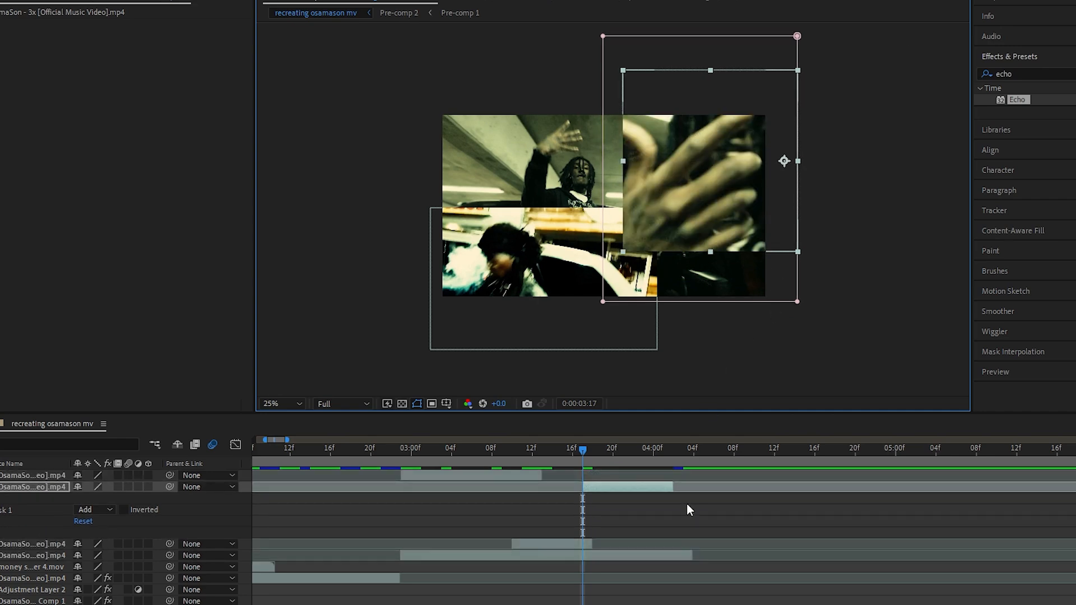
click(405, 453)
key(space)
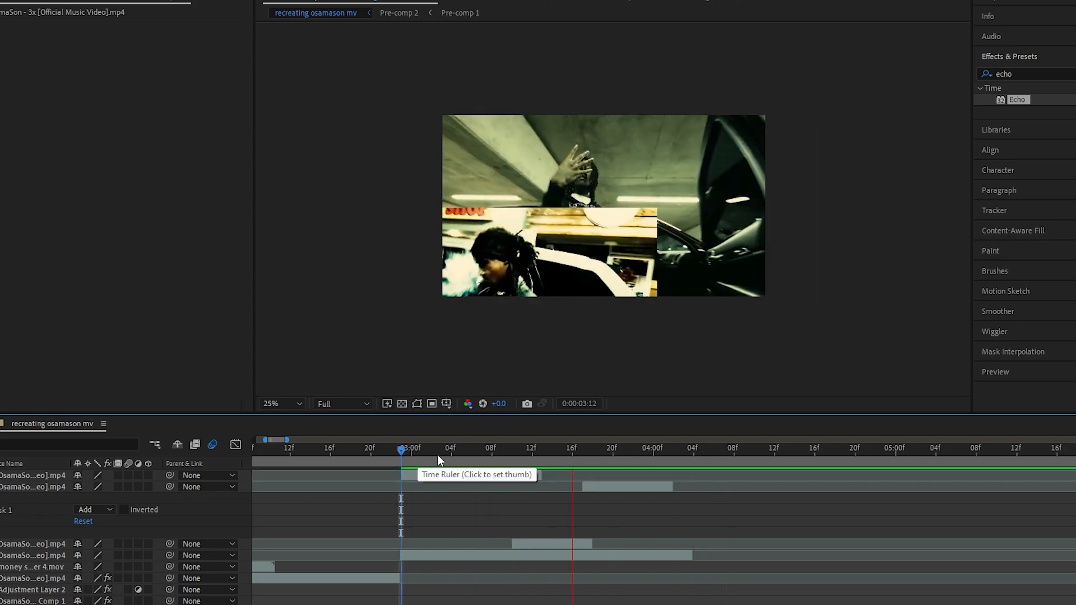
Replay the split-screen section from its start to check the timing and stacking of the three masked overlays
key(space)
key(space)
key(space)
click(399, 455)
key(space)
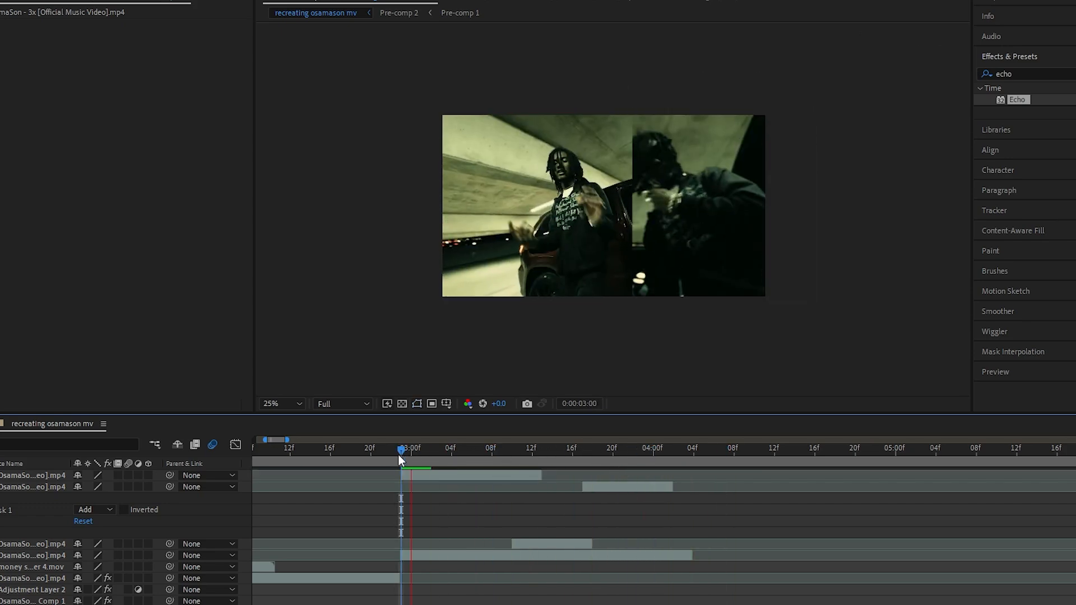
key(space)
drag(422, 453, 403, 453)
key(space)
key(space)
key(space)
key(space)
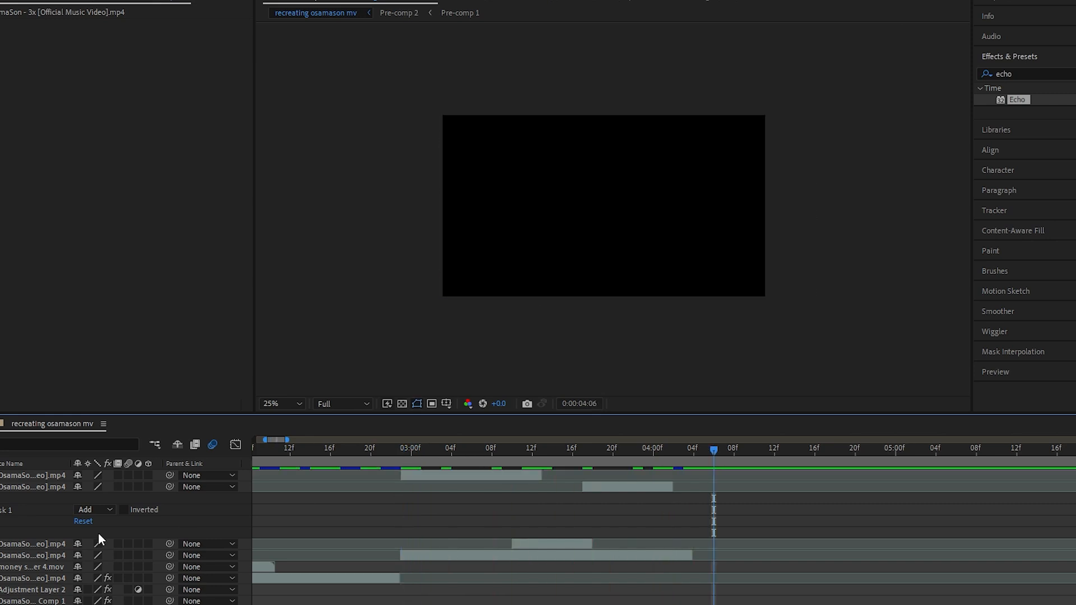
Collapse the hand close-up's mask properties and review the overlay sequence from about 0:00:03:02 within the whole timeline
key(u)
scroll(664, 532, down, 8)
scroll(664, 533, up, 4)
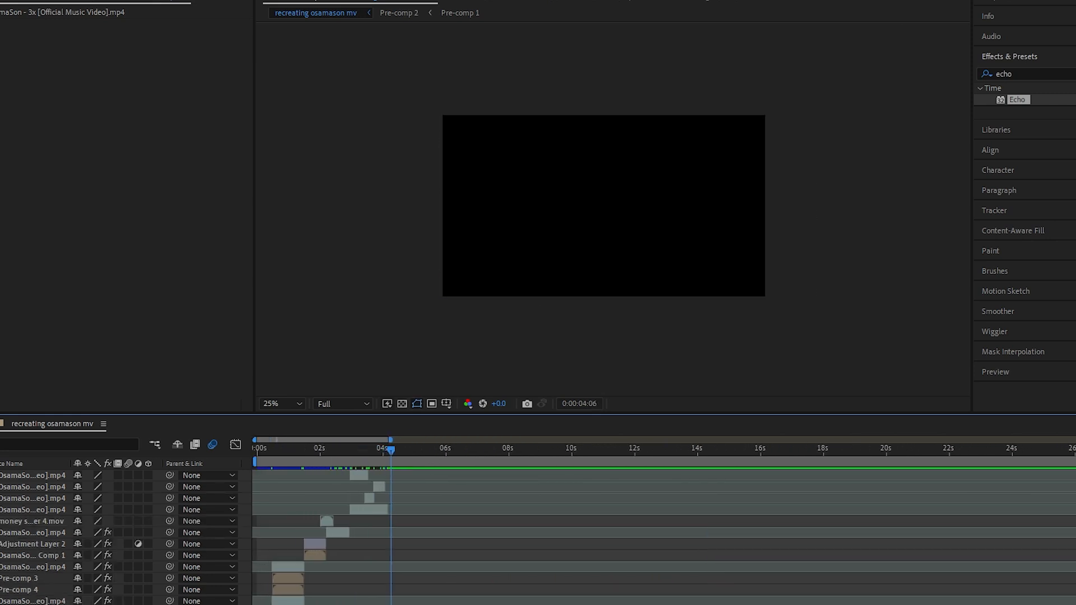
drag(455, 463, 399, 454)
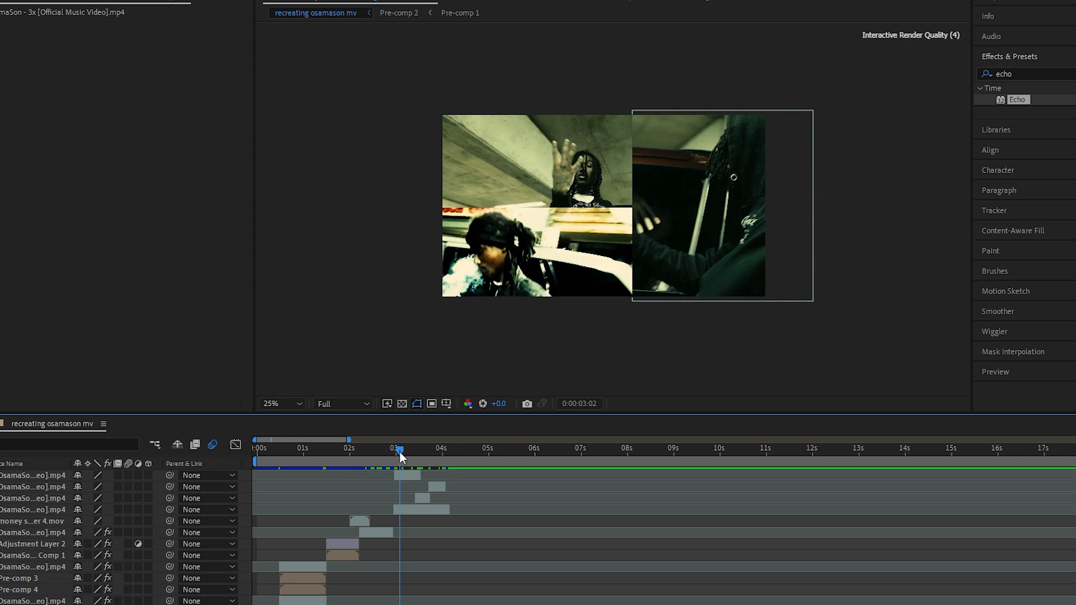
key(space)
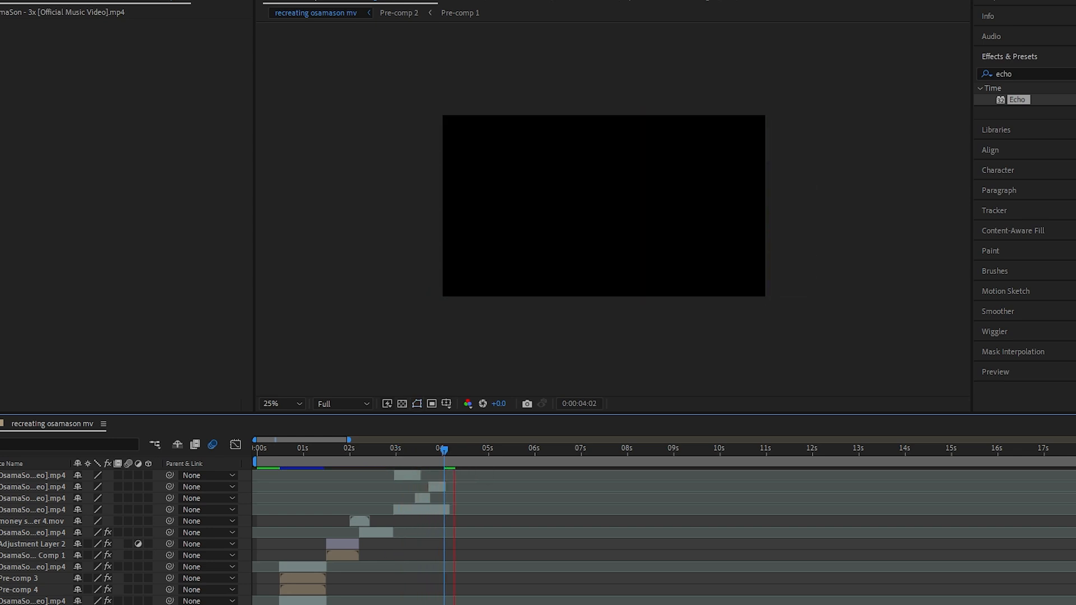